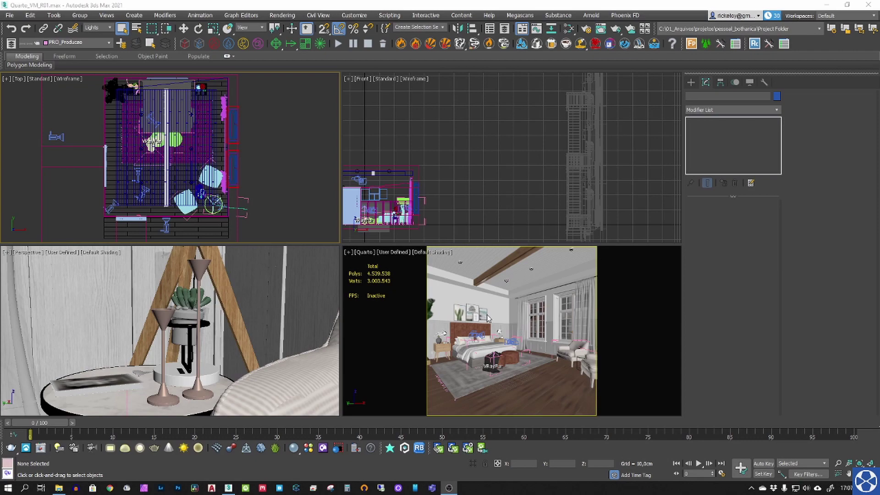
- Examine the room's exterior block and the neighbouring building facades in a maximized Perspective view
click(170, 325)
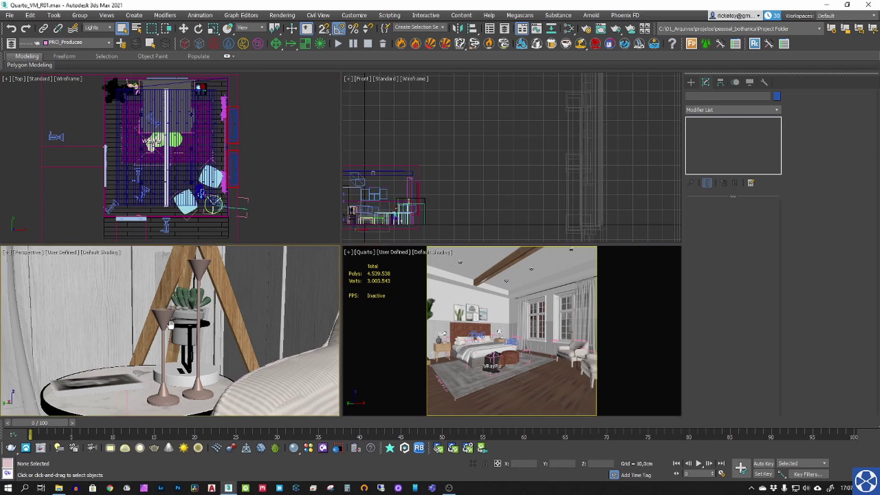
key(alt+w)
scroll(378, 254, down, 3)
alt+middle_drag(378, 254, 428, 253)
scroll(399, 256, down, 4)
alt+middle_drag(427, 253, 434, 291)
scroll(357, 270, down, 5)
scroll(360, 268, up, 5)
scroll(327, 293, up, 10)
scroll(311, 289, down, 6)
scroll(453, 286, up, 5)
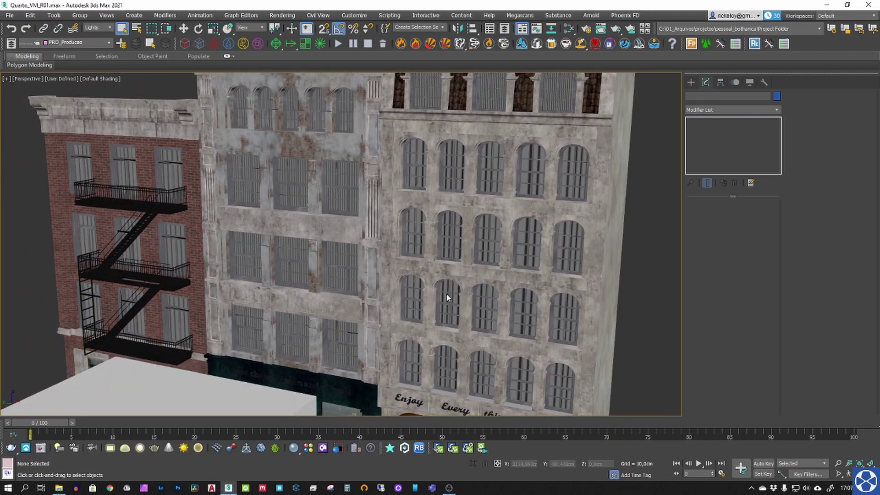
alt+middle_drag(447, 293, 403, 245)
scroll(404, 231, down, 3)
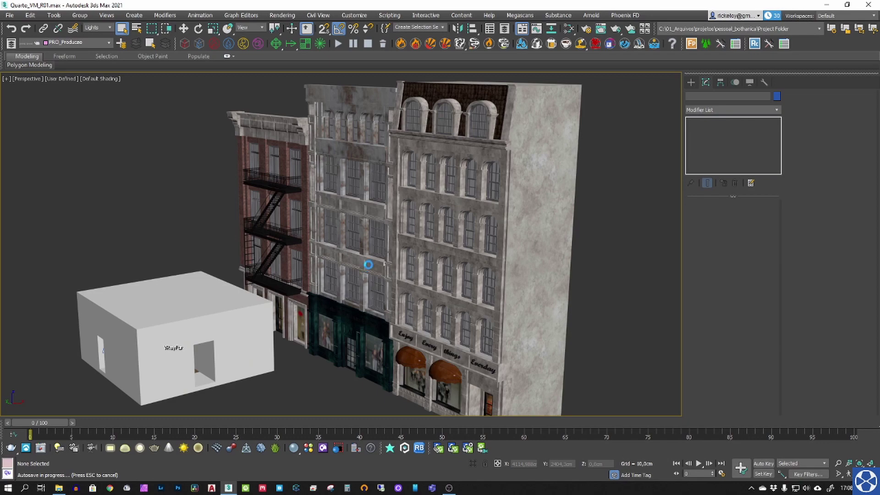
alt+middle_drag(350, 259, 391, 159)
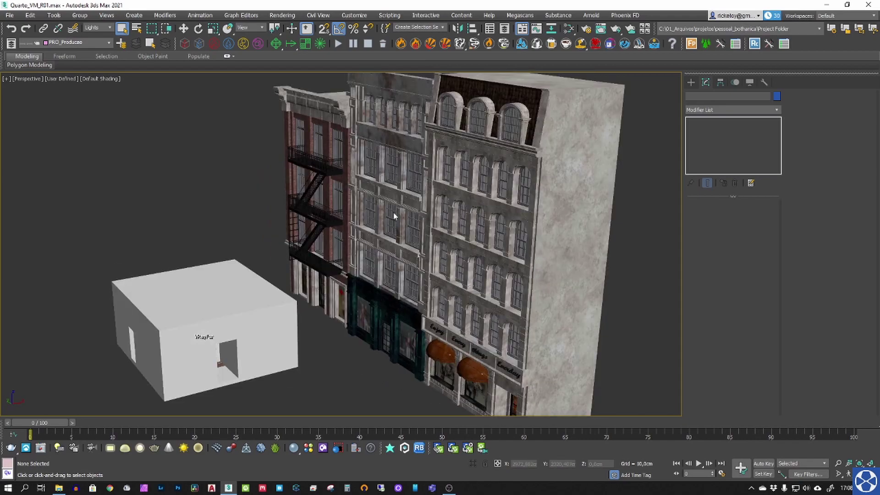
mouse_move(393, 212)
alt+middle_down()
mouse_move(454, 220)
mouse_move(405, 217)
alt+middle_up()
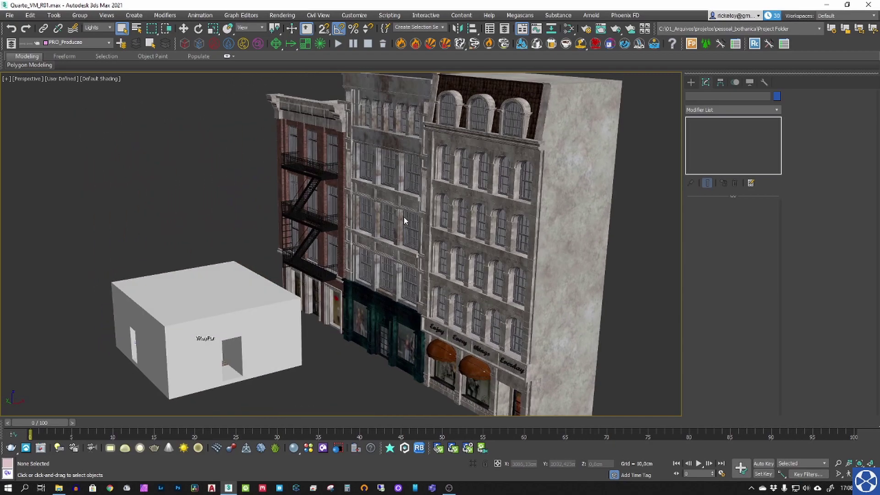
- Examine the facade details up close around the middle building's cornices and windows
scroll(417, 204, up, 5)
scroll(417, 202, up, 5)
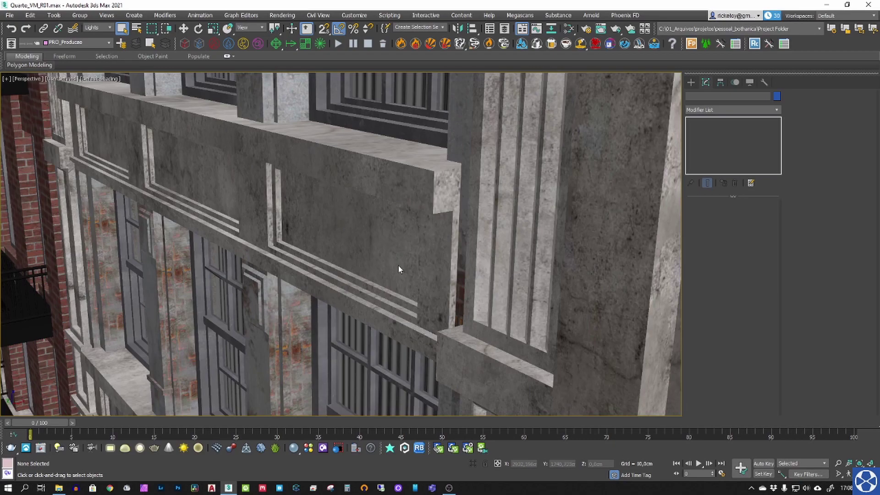
middle_drag(398, 266, 416, 188)
scroll(416, 189, down, 4)
alt+middle_drag(434, 260, 332, 232)
scroll(433, 241, up, 6)
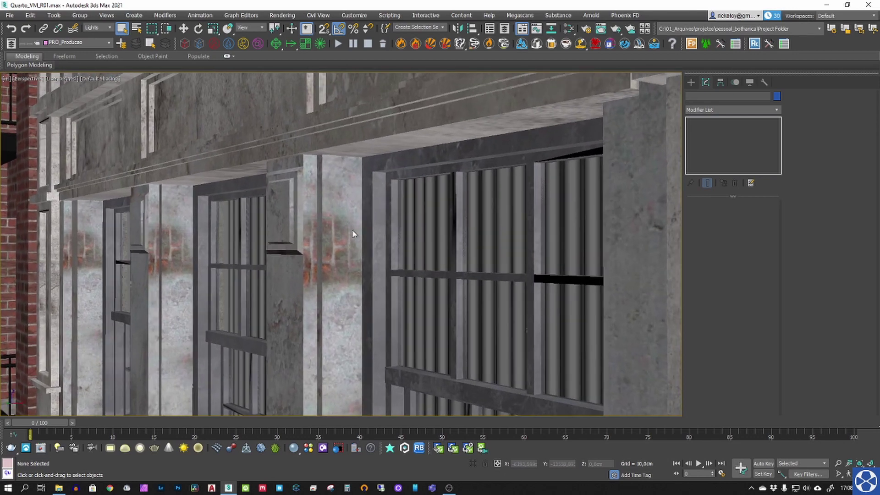
scroll(347, 242, down, 4)
scroll(347, 238, down, 8)
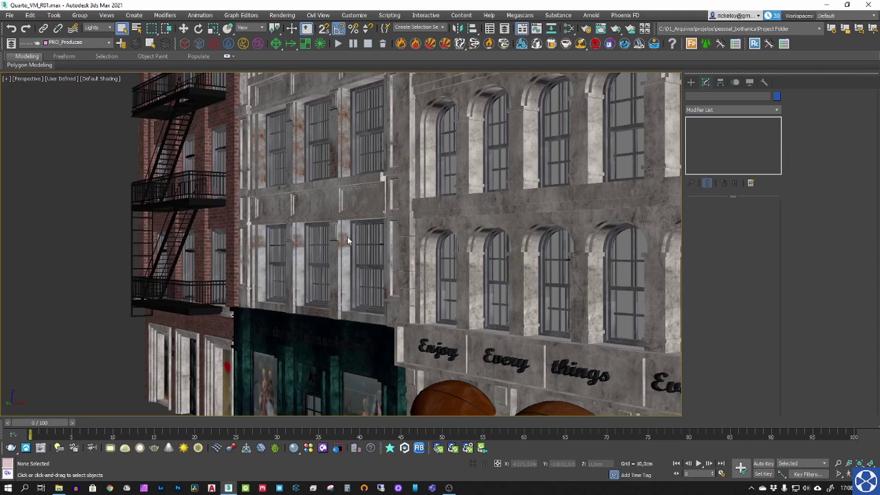
alt+middle_drag(348, 237, 380, 245)
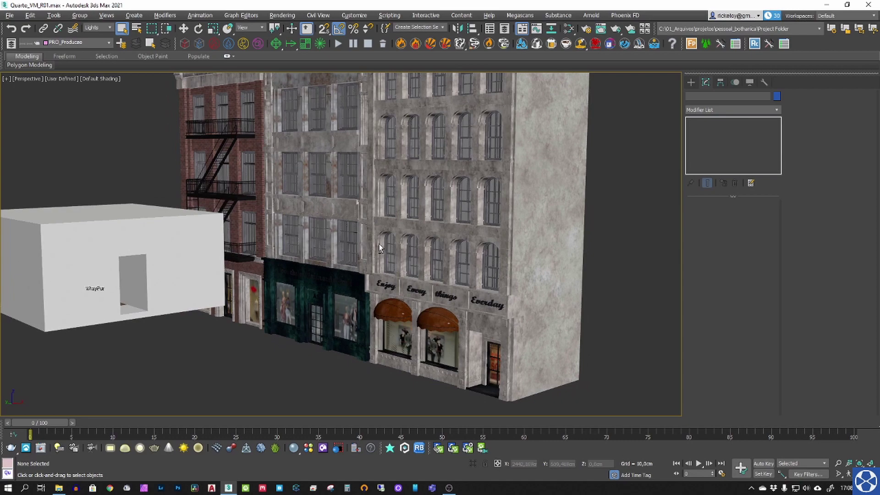
- Show the bedroom through the Quarto camera in a maximized view
key(alt+w)
click(531, 326)
key(alt+w)
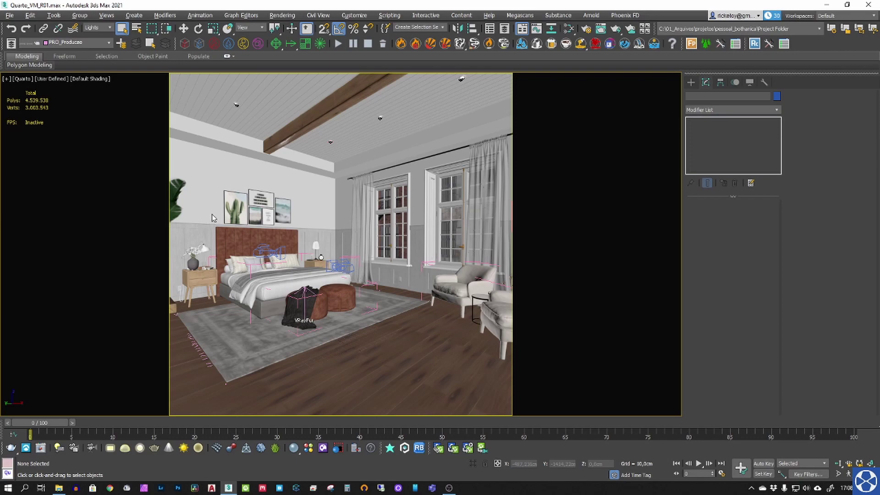
- Set the selection filter to LC and select the Quarto physical camera at the room's lower-left corner in the maximized Top view
key(alt+w)
key(alt+w)
middle_drag(280, 214, 270, 214)
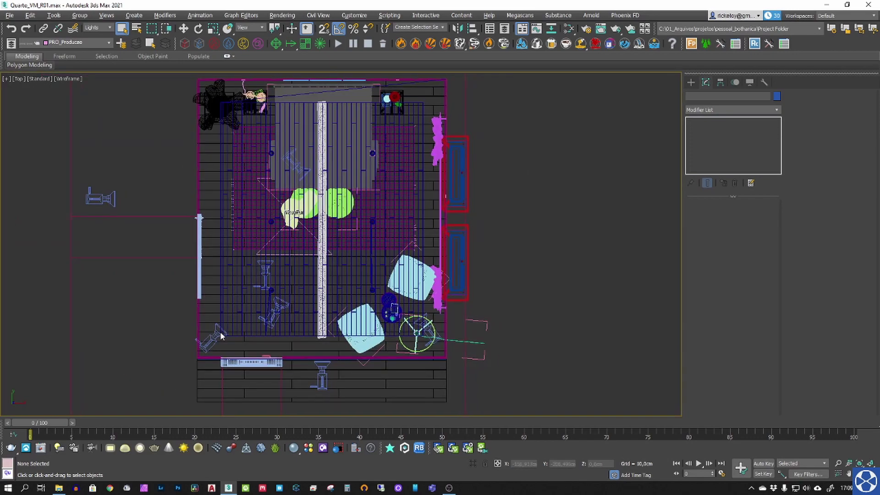
click(97, 28)
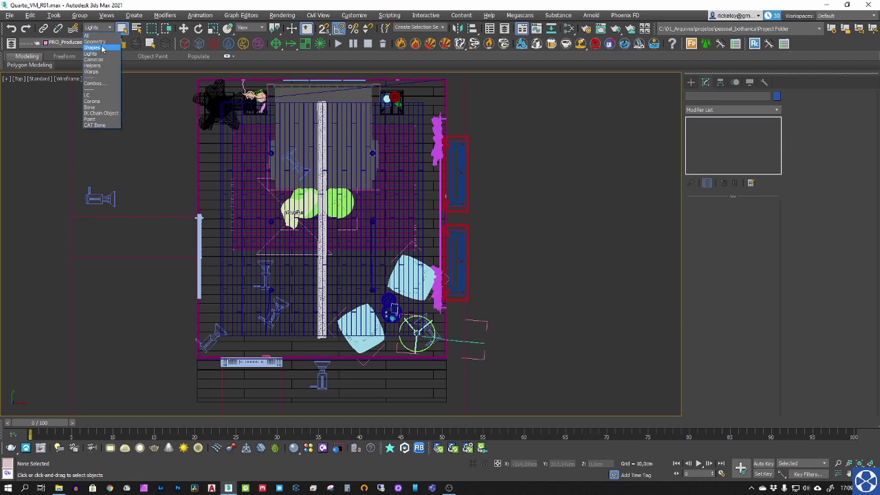
click(90, 95)
click(211, 334)
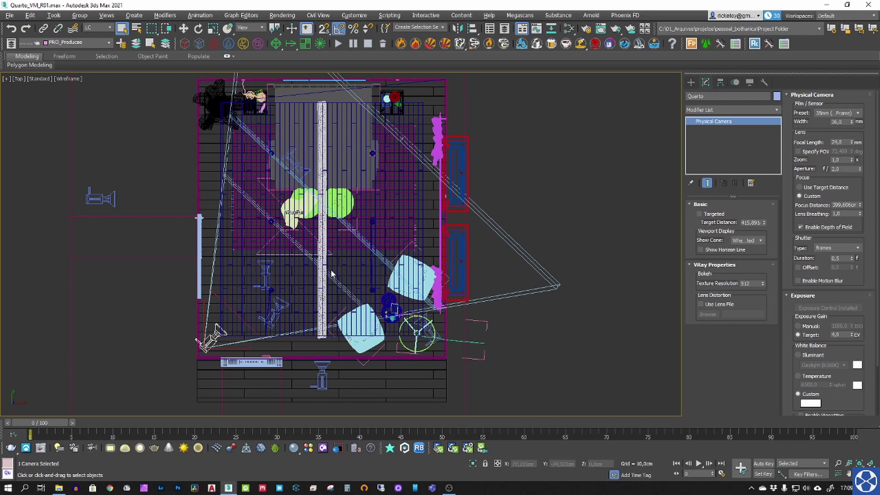
middle_drag(428, 223, 422, 232)
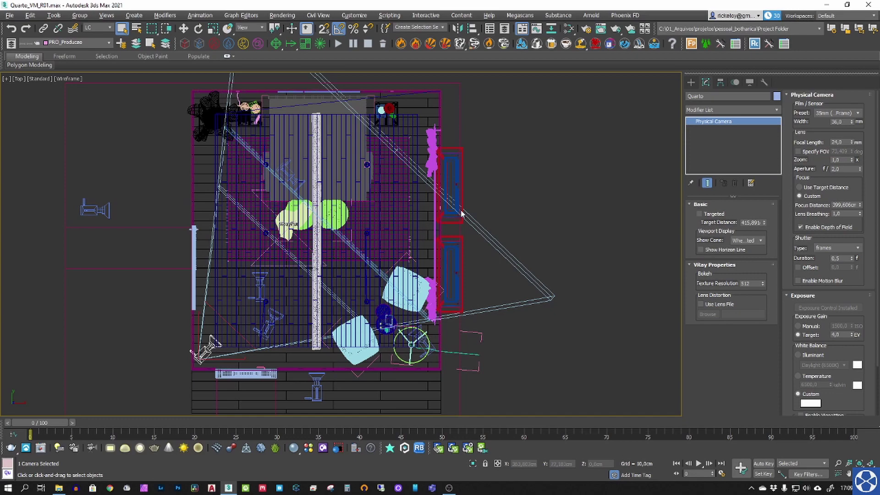
- Set the render output size to the HDTV (video) preset at 1280x720 for the Quarto camera view and close the render settings
key(alt+w)
right_click(527, 307)
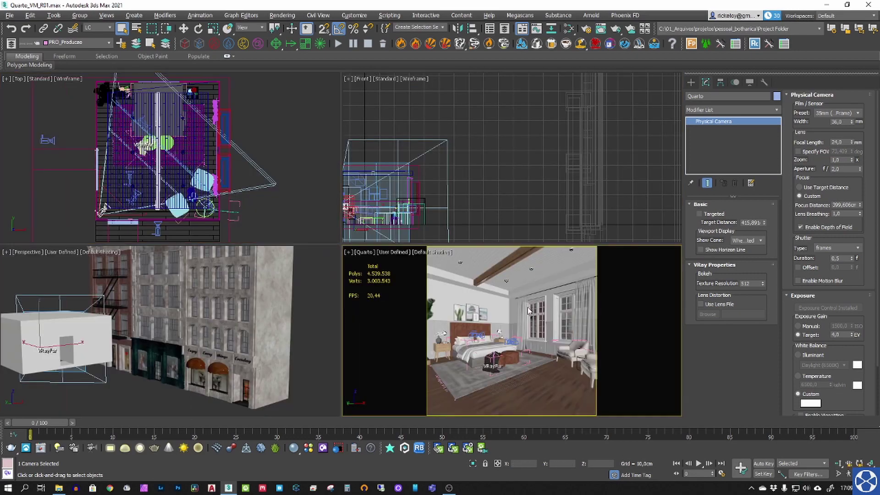
click(588, 30)
click(181, 218)
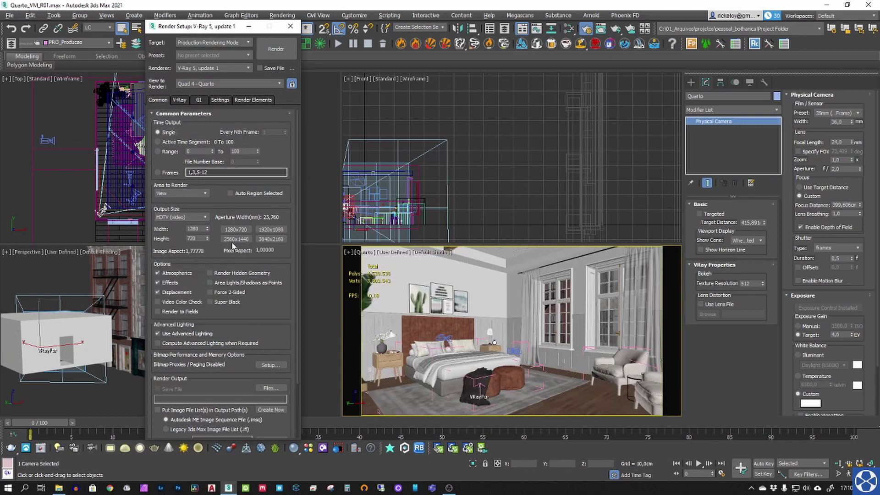
click(290, 27)
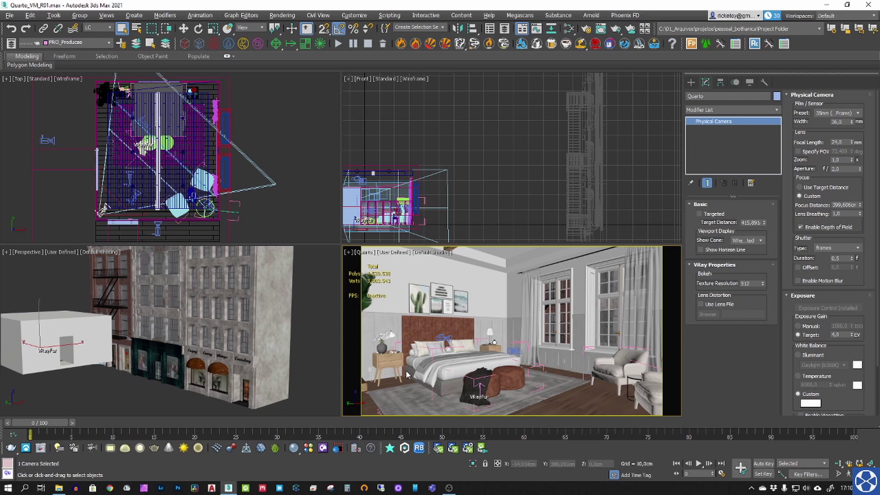
- Run the Regra_dos_Tercos script to overlay composition guides on the Quarto camera view
click(390, 448)
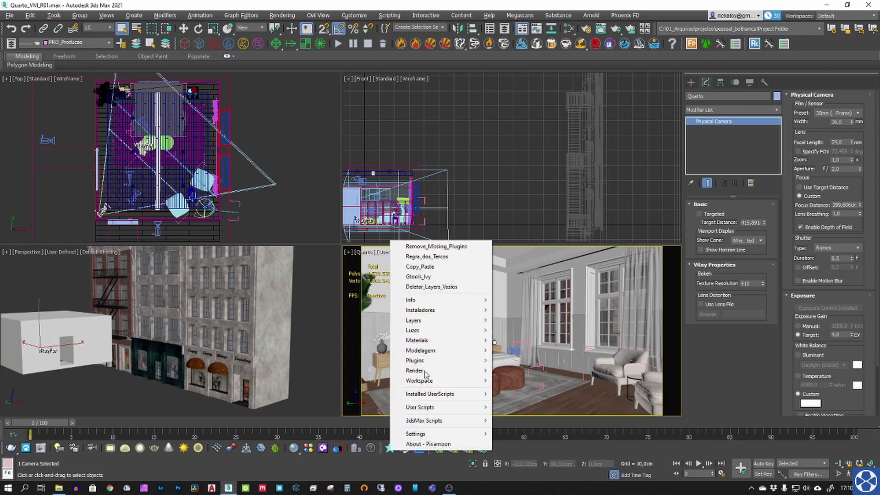
mouse_move(434, 375)
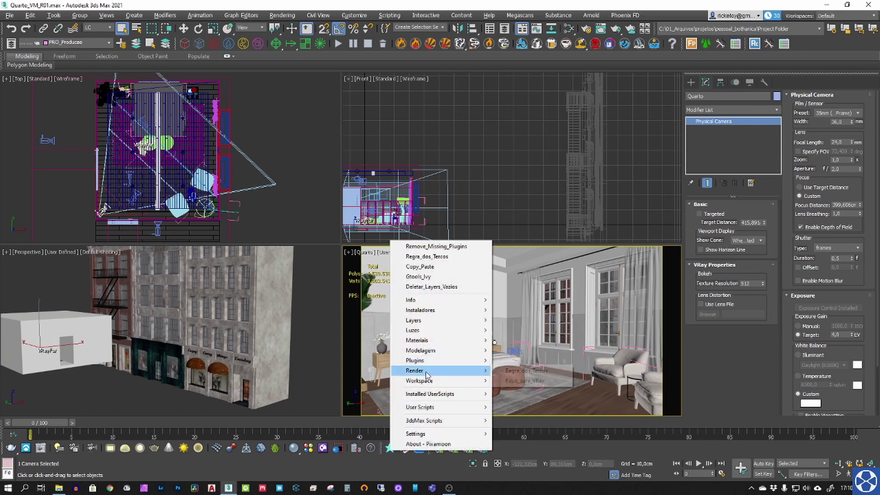
click(507, 372)
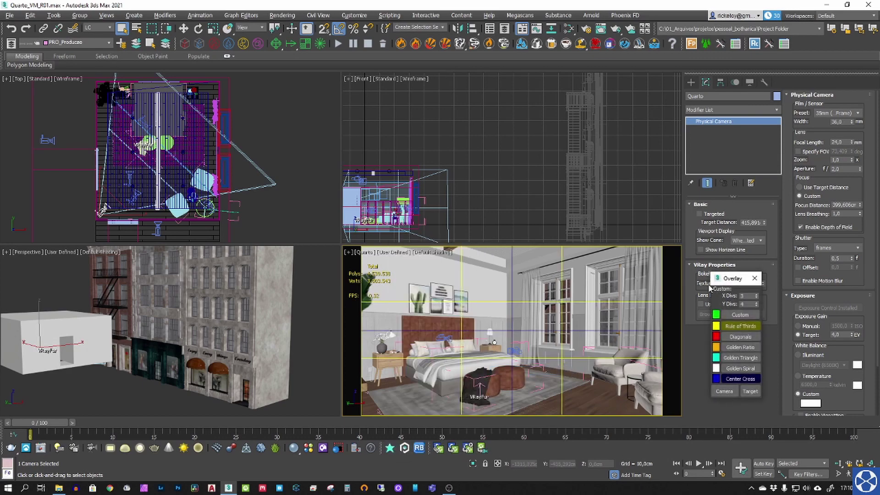
drag(733, 280, 699, 268)
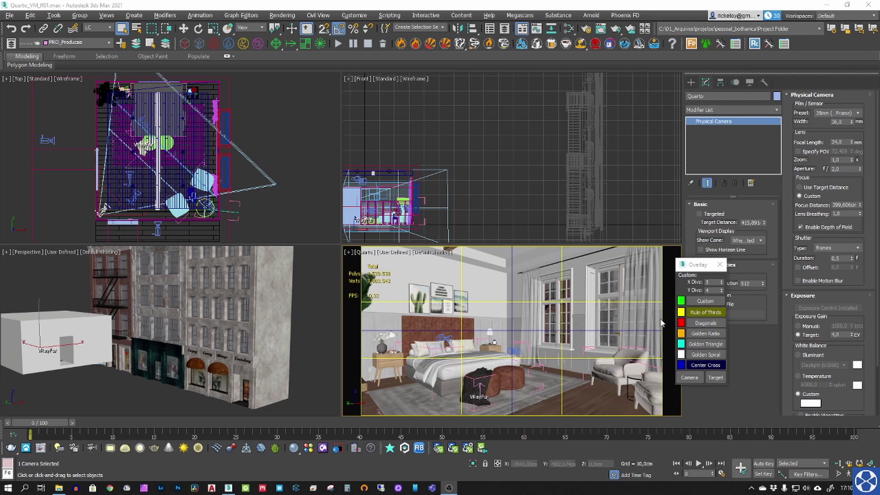
- Replace the Rule of Thirds and Center Cross guides with Golden Spiral variations, and close the overlay with all guides turned off
click(706, 312)
click(706, 367)
click(708, 355)
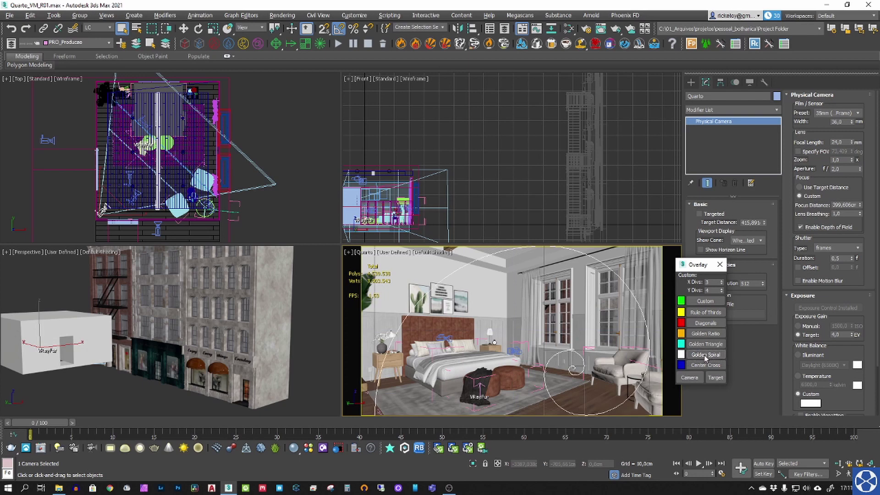
click(704, 355)
click(704, 355)
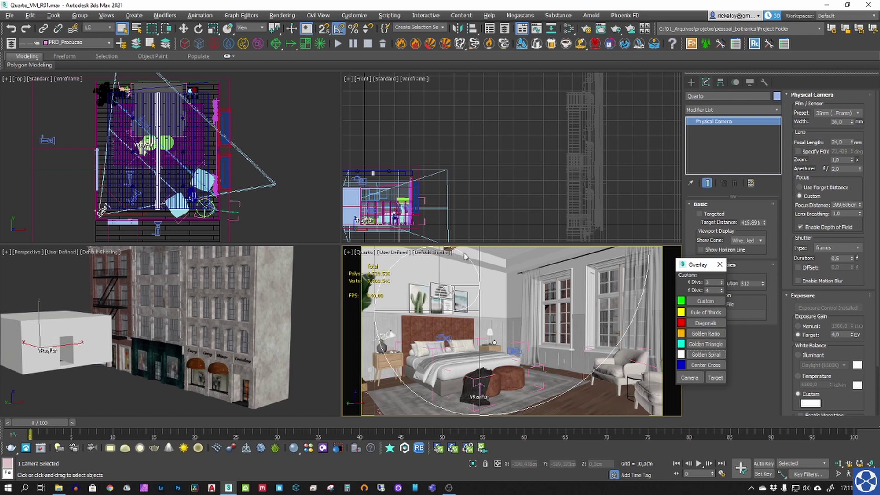
click(697, 354)
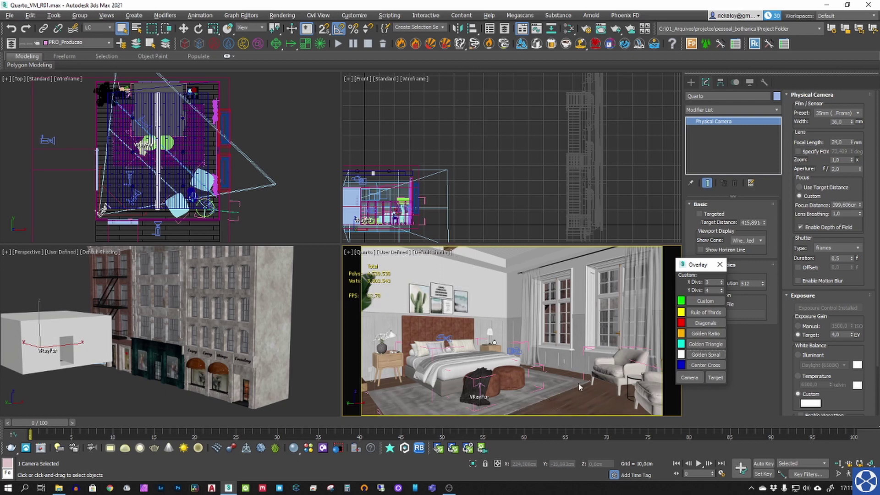
click(719, 265)
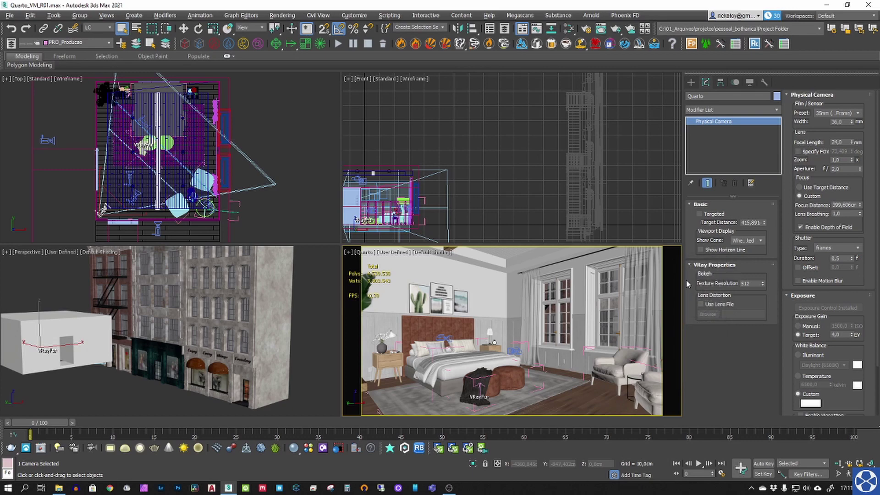
- Try aperture values of 3,58 and 1,289 on the Quarto camera, and set the aperture back to f/2,0
middle_drag(149, 188, 156, 192)
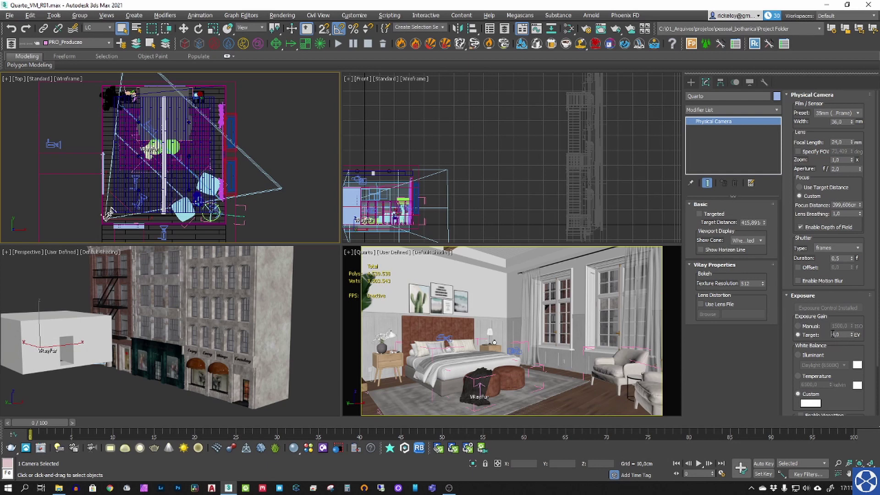
drag(841, 335, 818, 335)
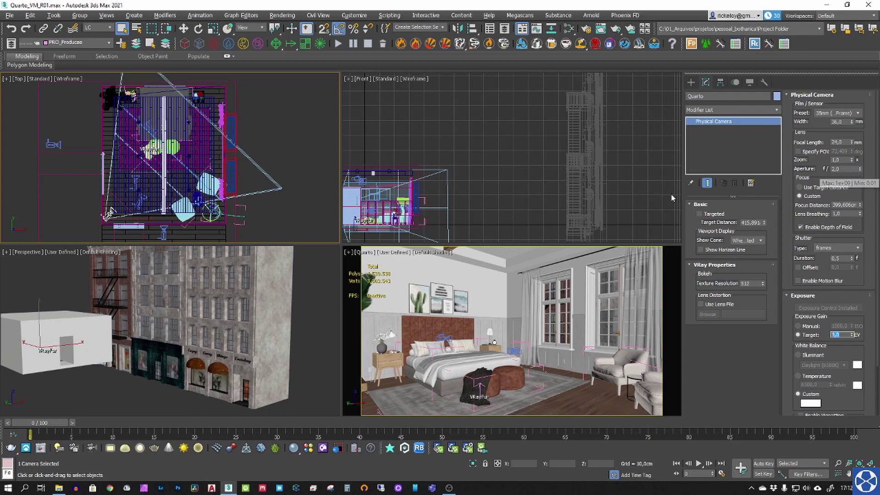
drag(861, 173, 862, 133)
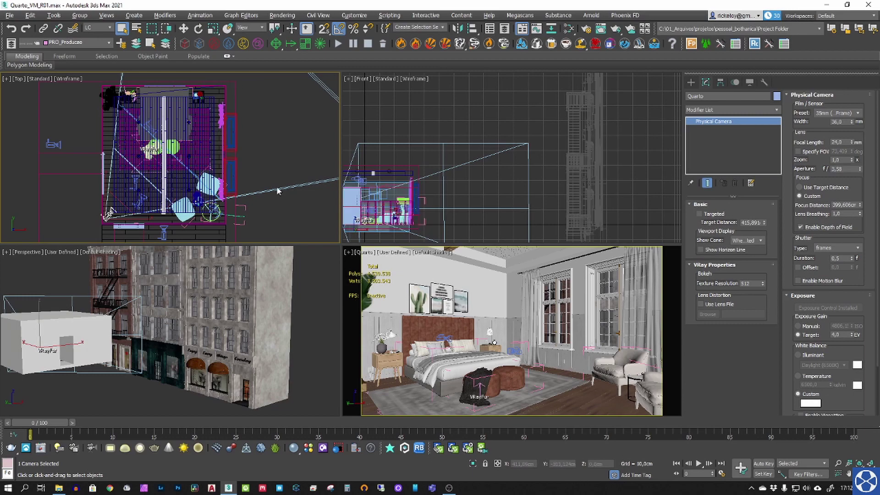
drag(860, 168, 859, 197)
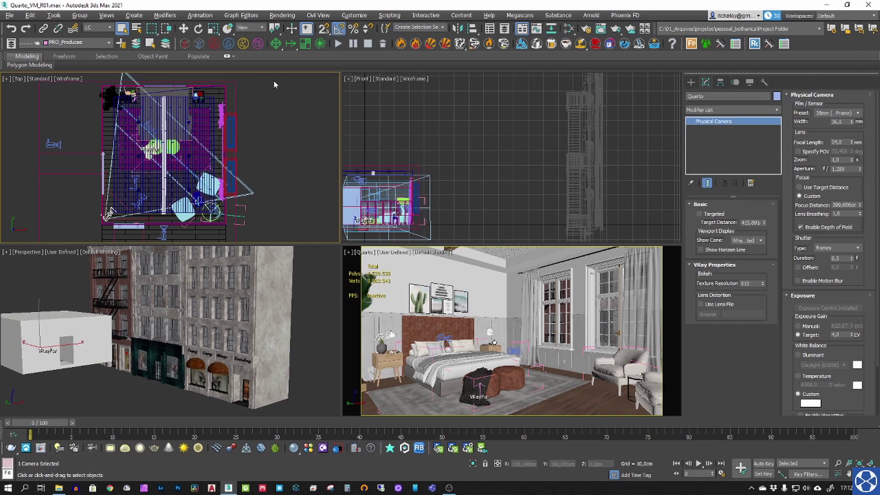
double_click(840, 169)
text(2)
key(Return)
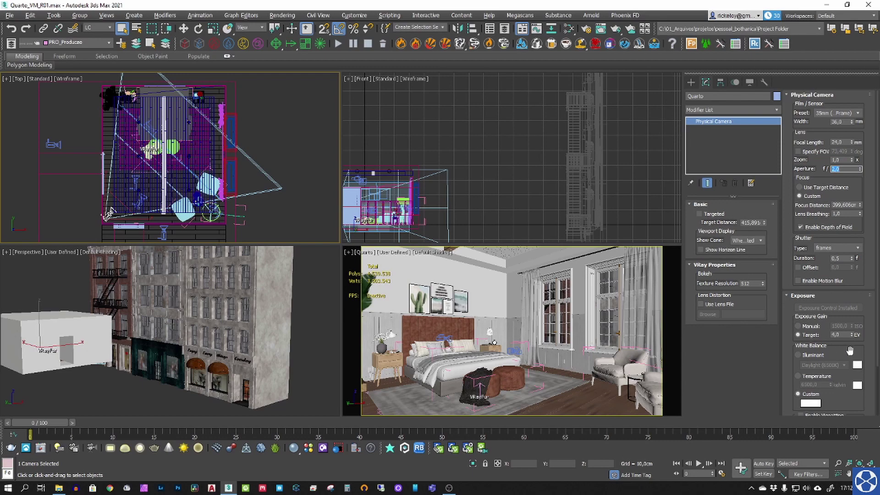
- Switch the Quarto camera's bokeh aperture shape to Custom Texture and open the Material Editor
scroll(850, 351, down, 3)
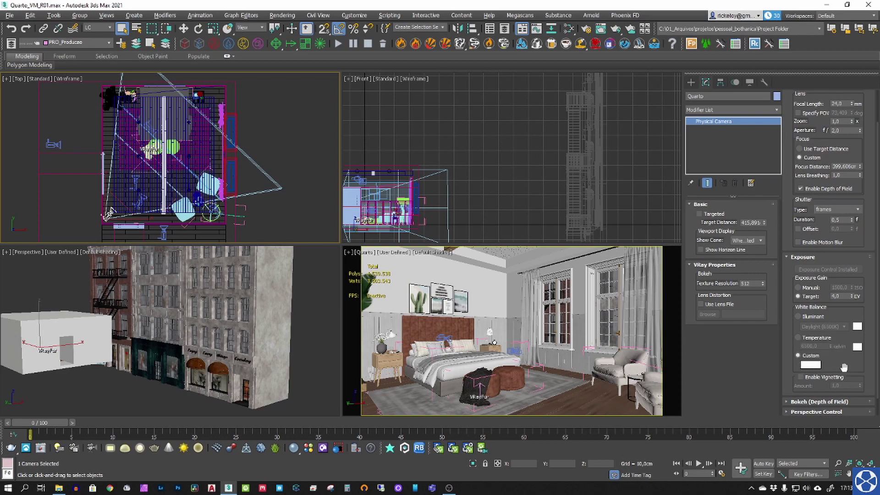
scroll(839, 368, down, 1)
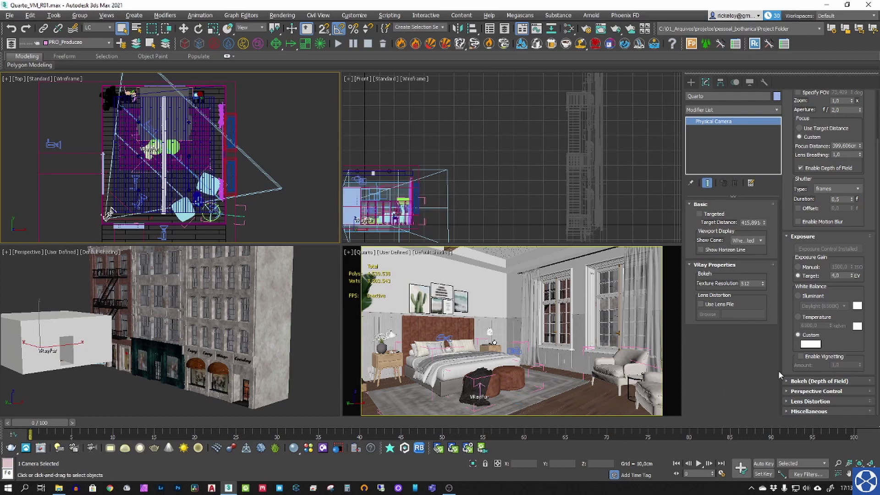
click(811, 382)
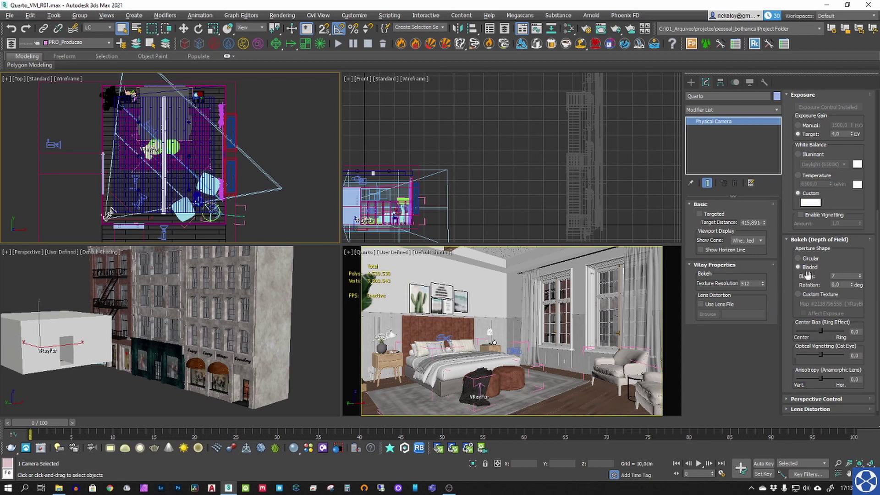
click(800, 295)
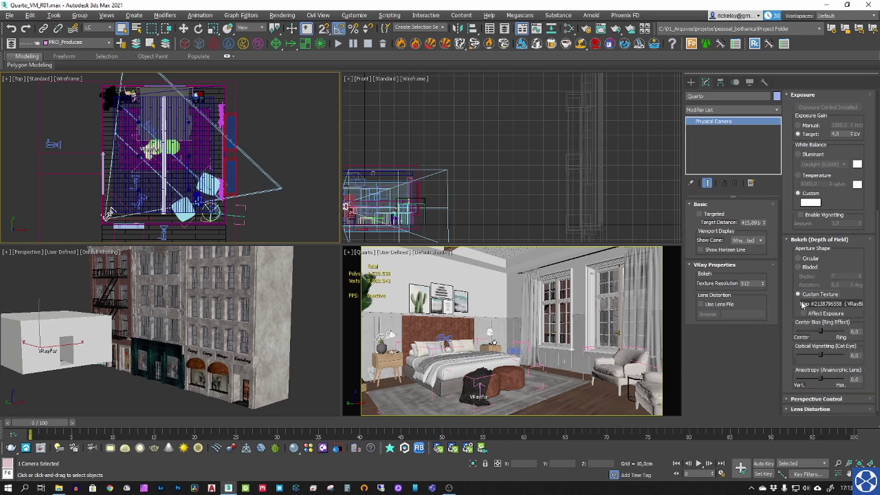
click(568, 28)
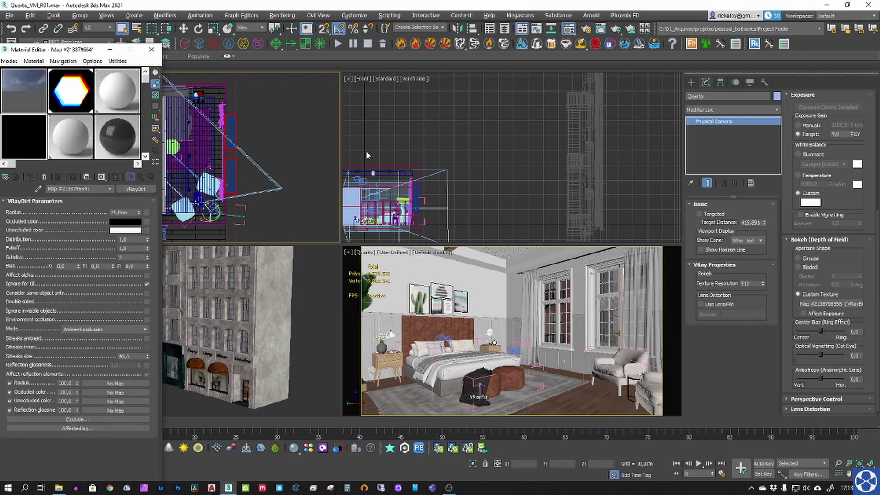
- Examine the hexagonal bokeh texture map in an enlarged preview window, and close the preview
double_click(78, 97)
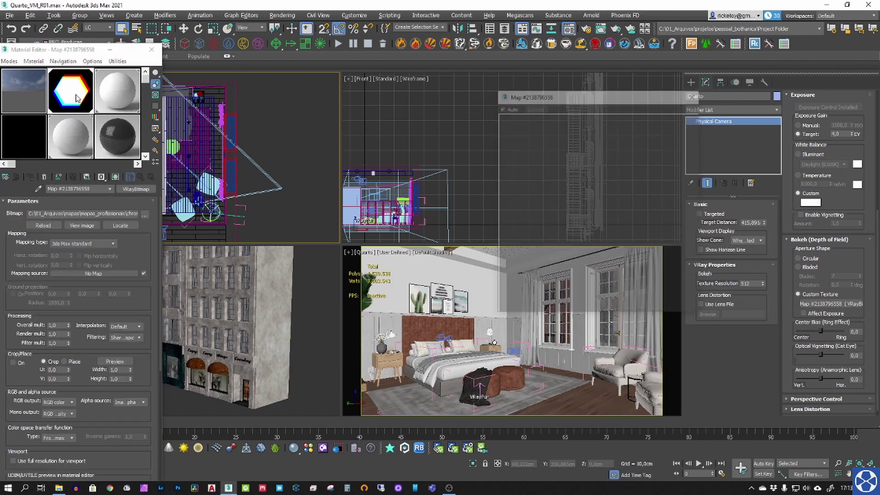
drag(577, 95, 478, 78)
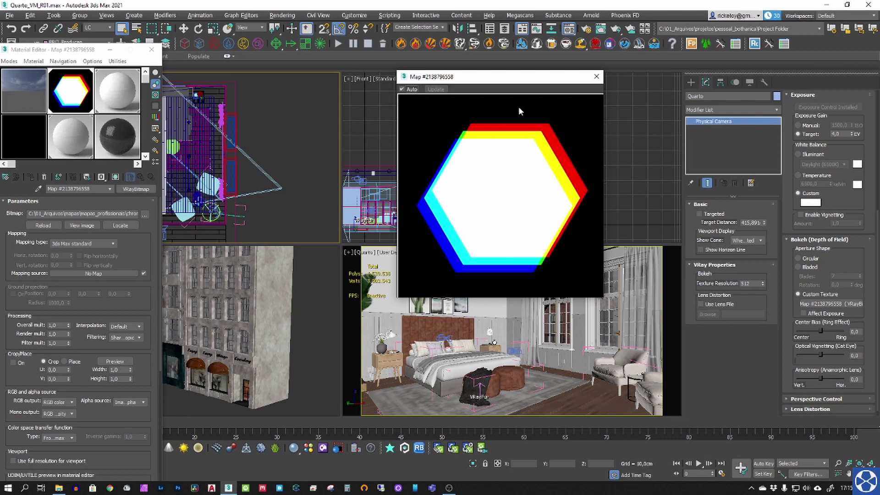
click(596, 76)
- Set the Quarto camera's bokeh aperture shape to Bladed, close the Material Editor and deselect the camera
click(800, 269)
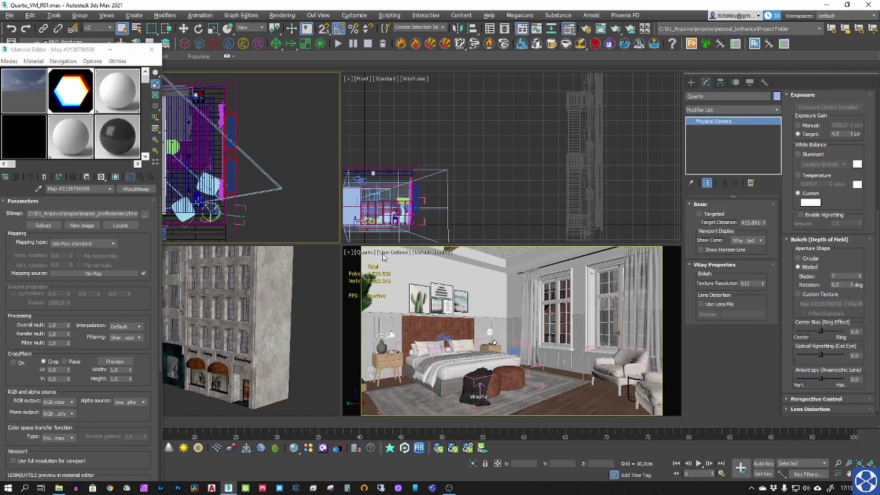
click(153, 50)
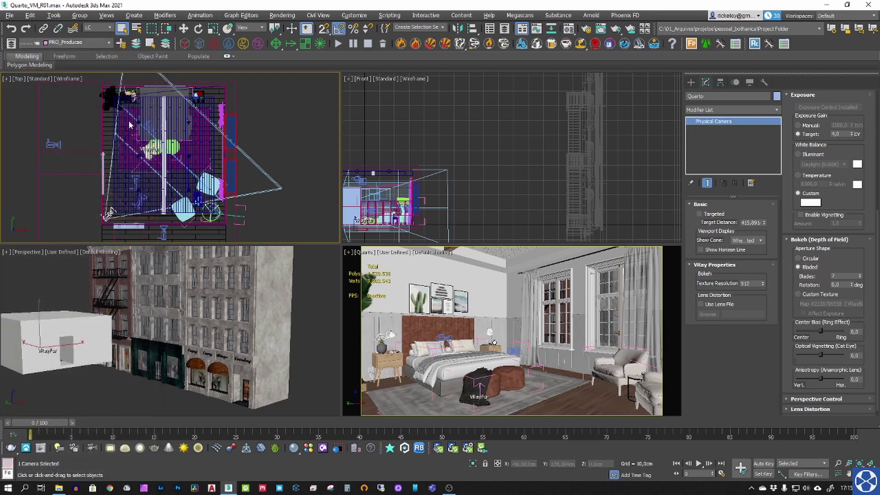
click(298, 202)
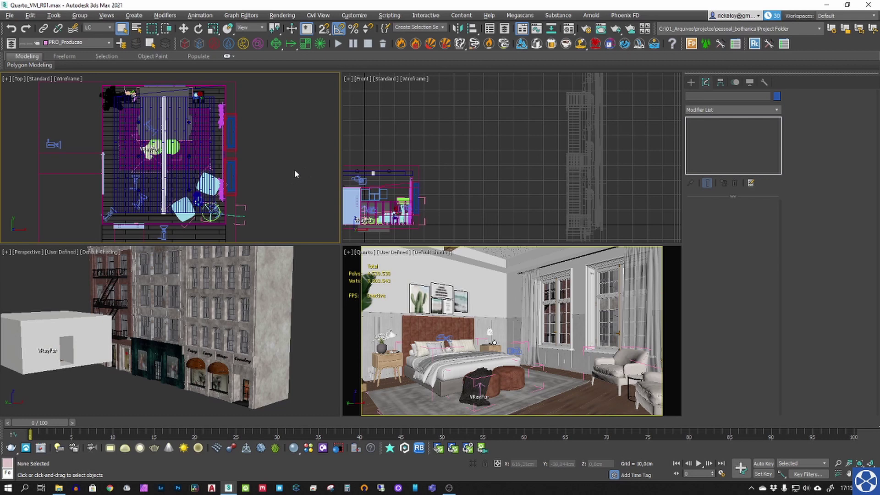
- Review the scene's layer list, and select the recessed ceiling spot's VRayLight beside the bed in the maximized Top view
click(102, 43)
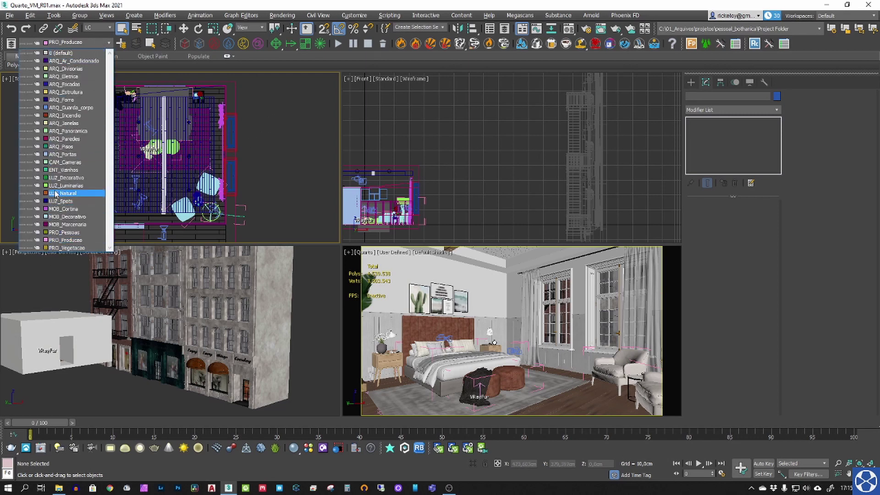
click(275, 168)
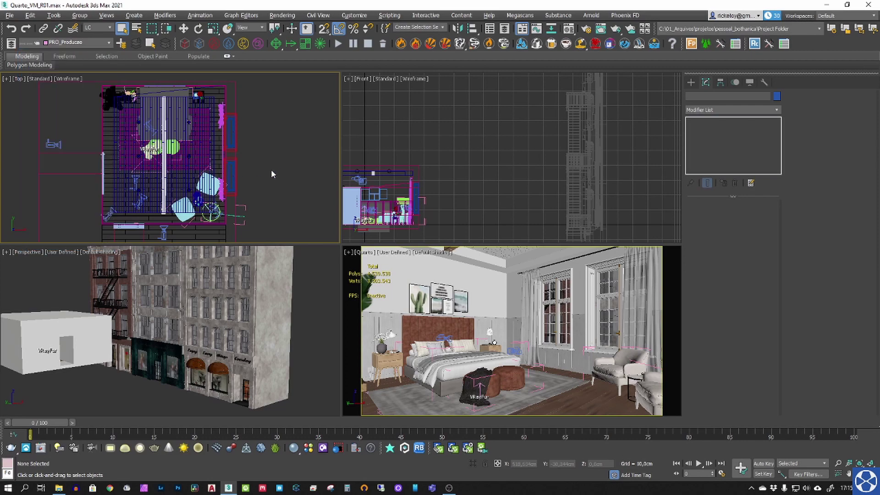
key(alt+w)
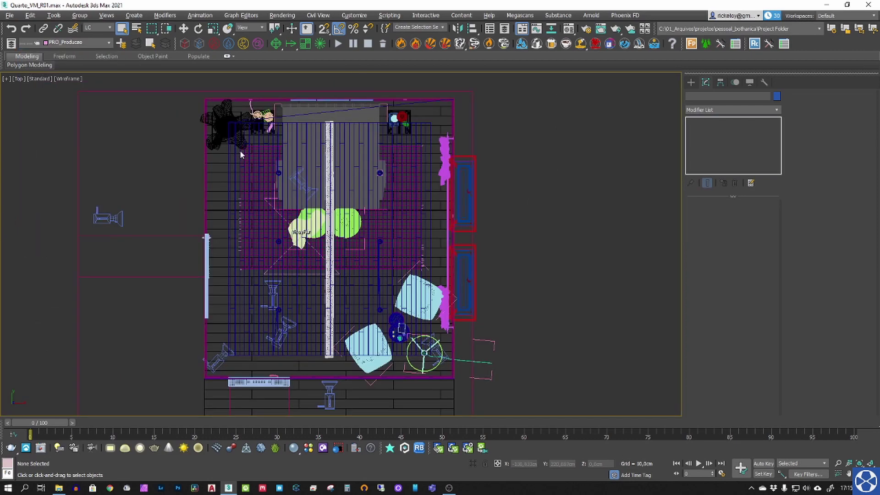
scroll(323, 177, up, 5)
click(386, 149)
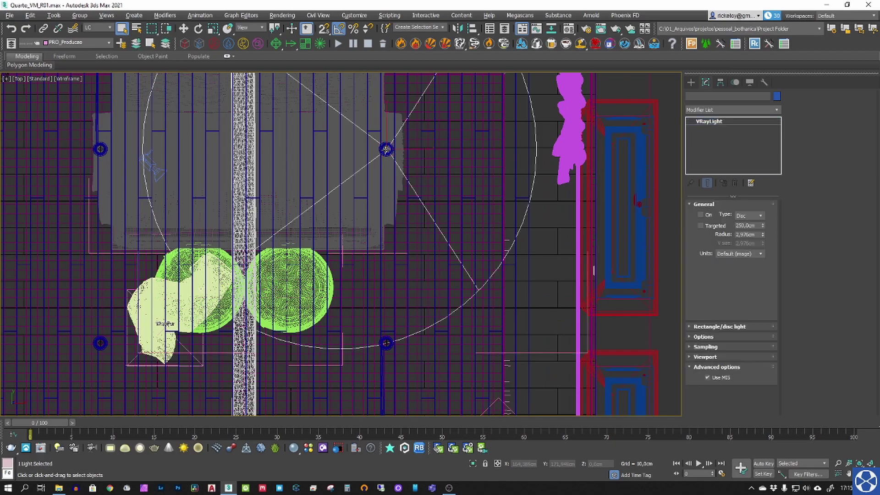
middle_drag(432, 152, 436, 195)
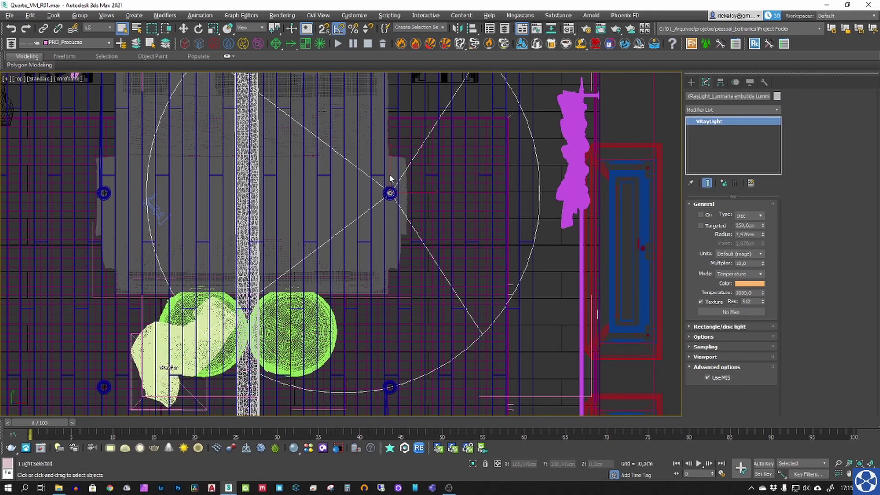
middle_drag(391, 192, 409, 183)
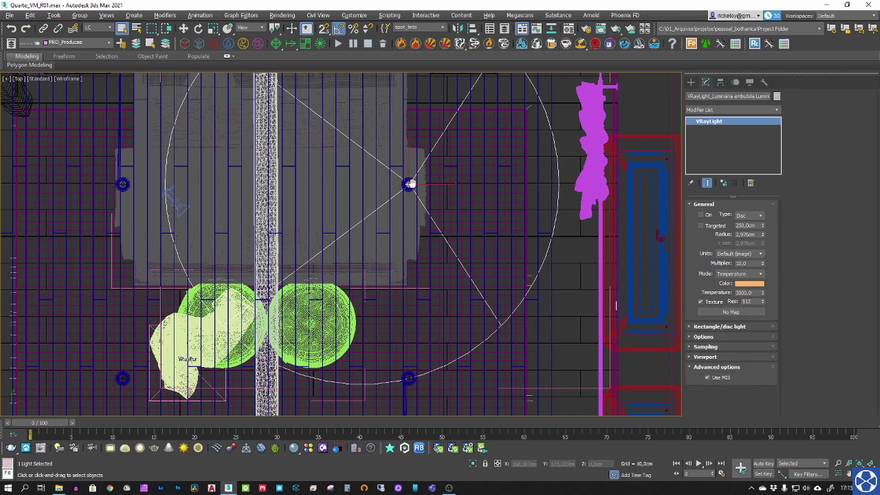
- Examine the selected ceiling spot's disc light, its fixture and its beam cone from below in the maximized Perspective view
scroll(412, 206, up, 8)
key(alt+w)
middle_click(217, 326)
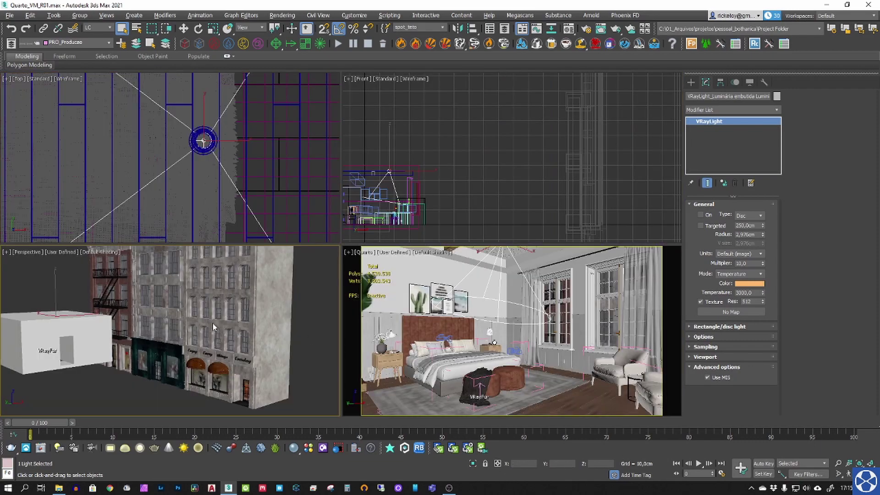
key(z)
key(alt+w)
middle_drag(248, 321, 345, 289)
scroll(251, 259, down, 6)
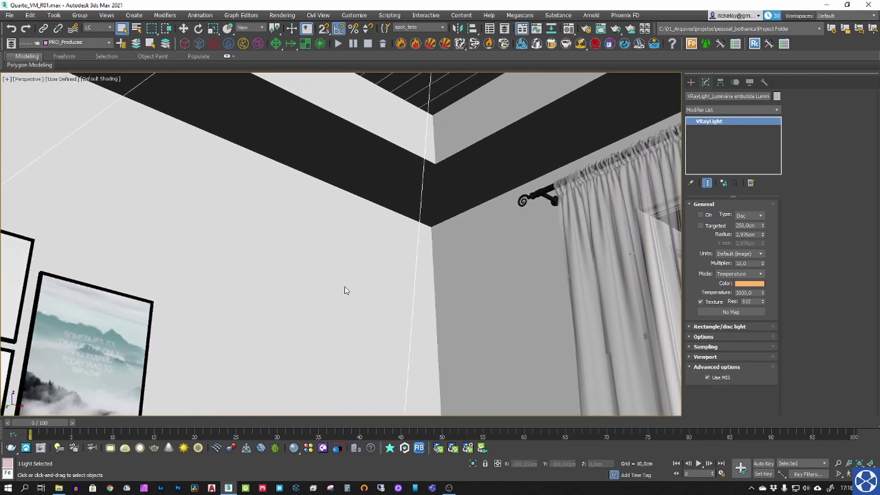
scroll(345, 288, down, 2)
middle_drag(379, 226, 295, 387)
middle_drag(364, 206, 306, 349)
middle_drag(332, 214, 318, 234)
scroll(345, 155, down, 3)
scroll(345, 155, up, 2)
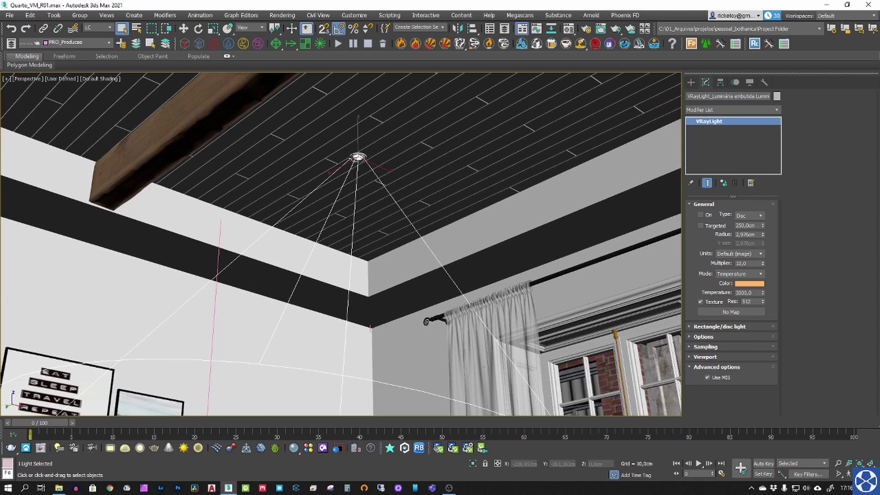
scroll(357, 158, up, 8)
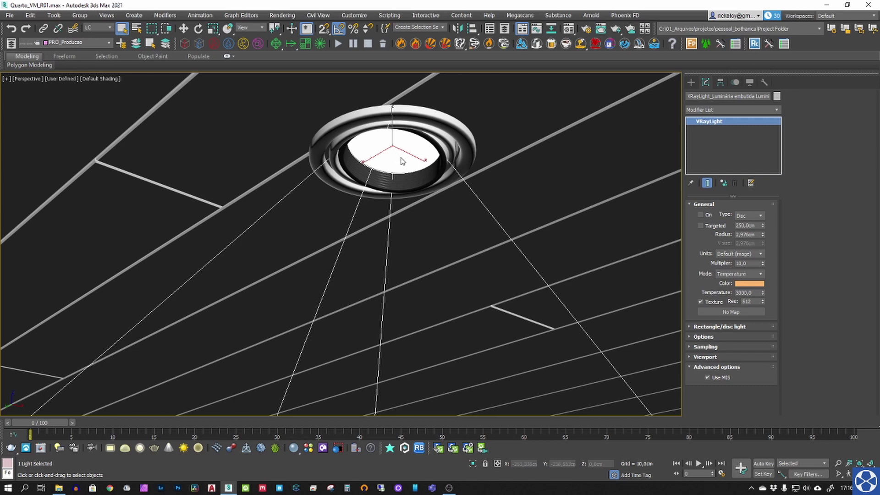
alt+middle_drag(411, 202, 408, 220)
scroll(407, 220, down, 3)
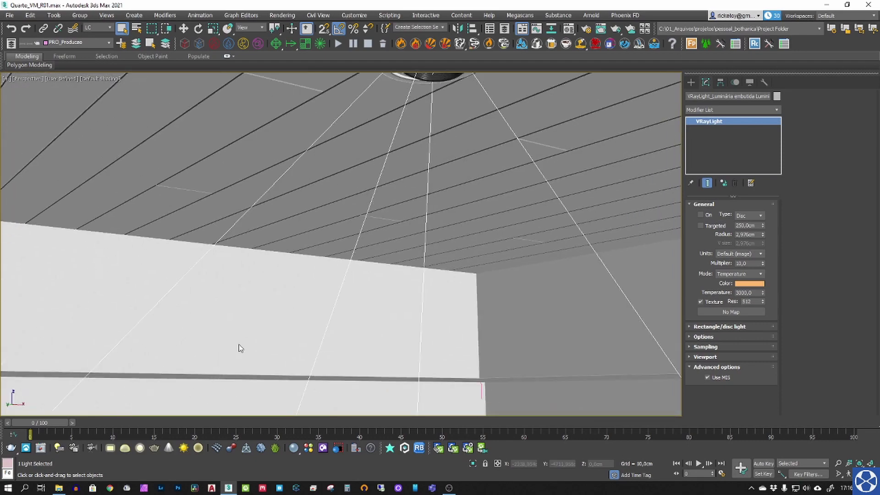
scroll(410, 301, down, 10)
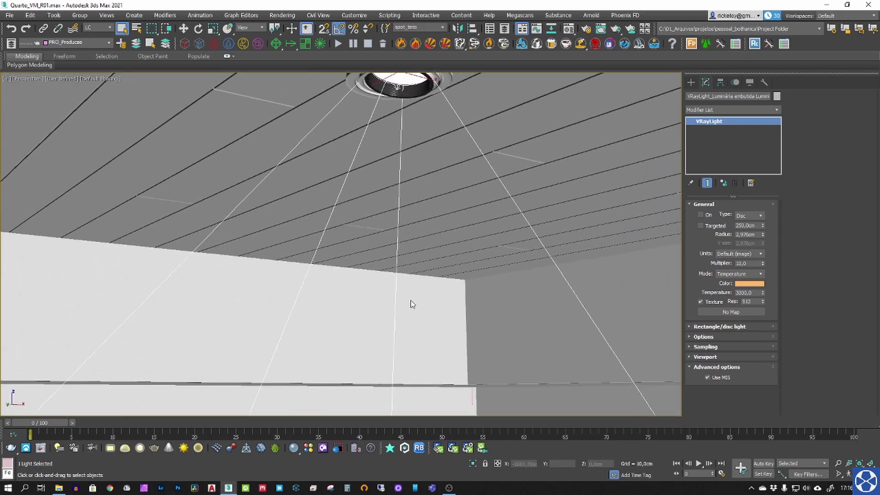
alt+middle_drag(388, 228, 370, 216)
scroll(371, 209, up, 1)
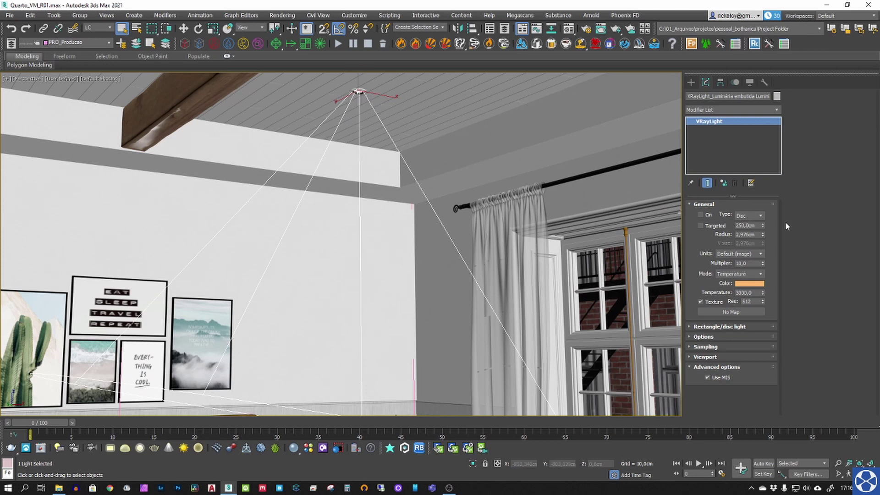
- Try the Always preview for the ceiling spot's disc light, and return the preview to Selected
click(712, 328)
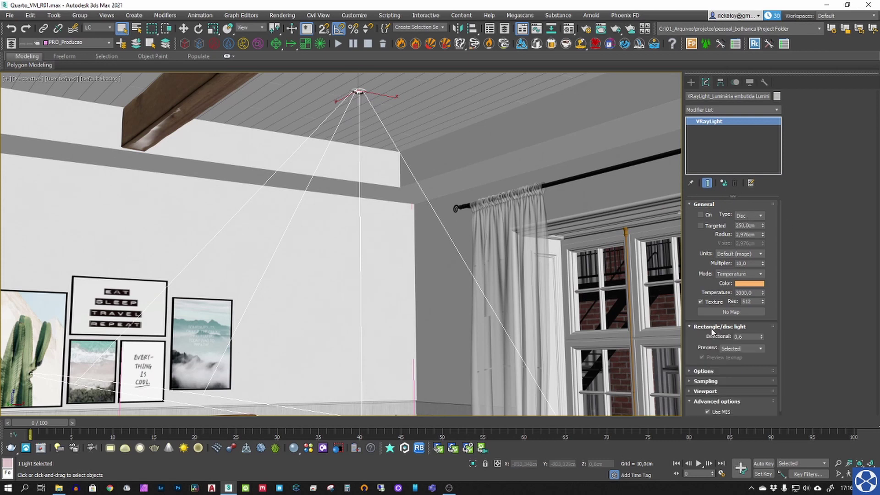
click(741, 349)
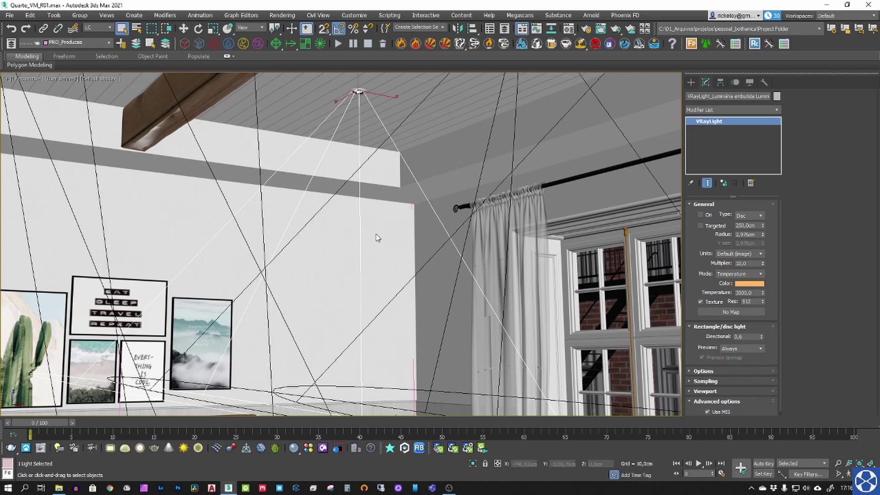
key(z)
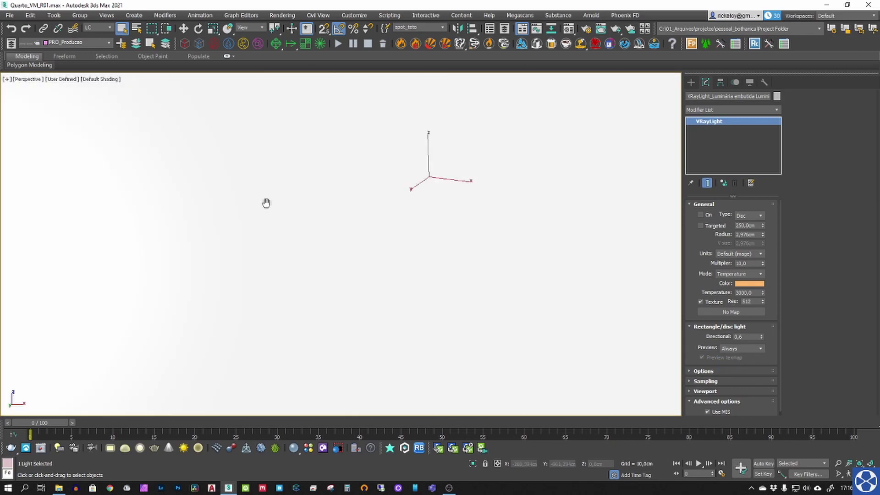
alt+middle_drag(266, 203, 300, 237)
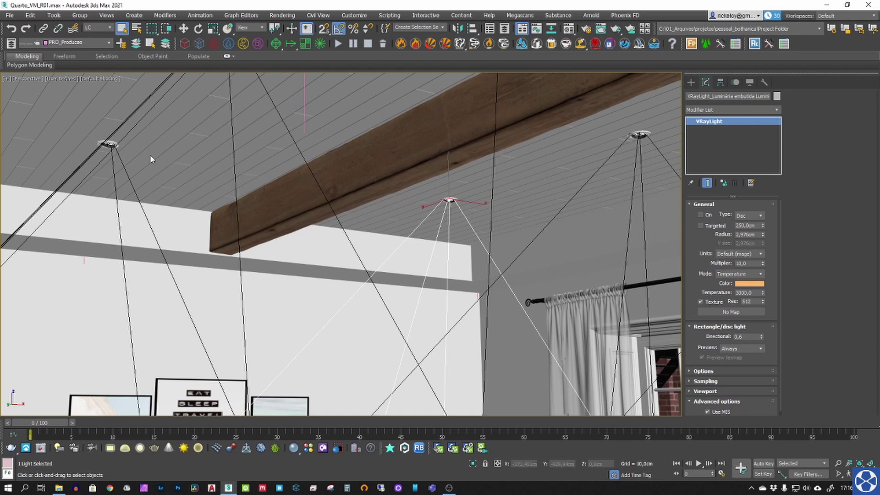
click(751, 348)
click(738, 367)
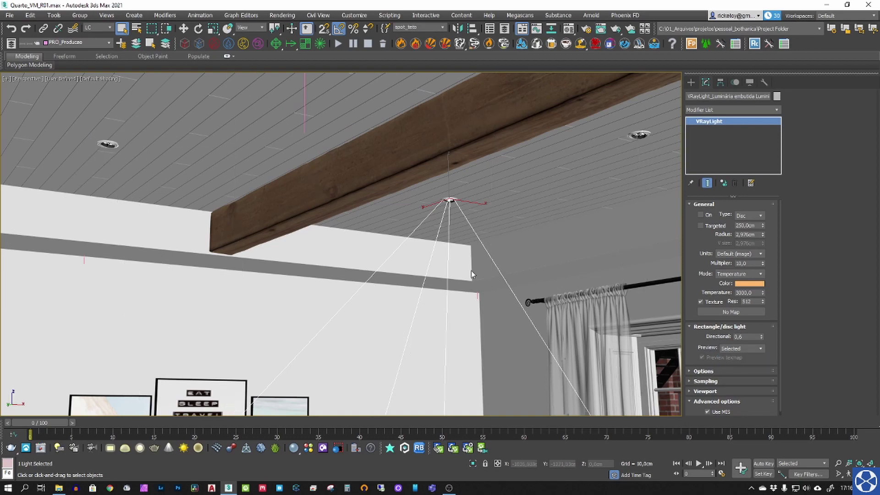
- Review the ceiling spot light's multiplier and the available intensity units without changing them
middle_drag(453, 242, 367, 243)
scroll(367, 244, up, 5)
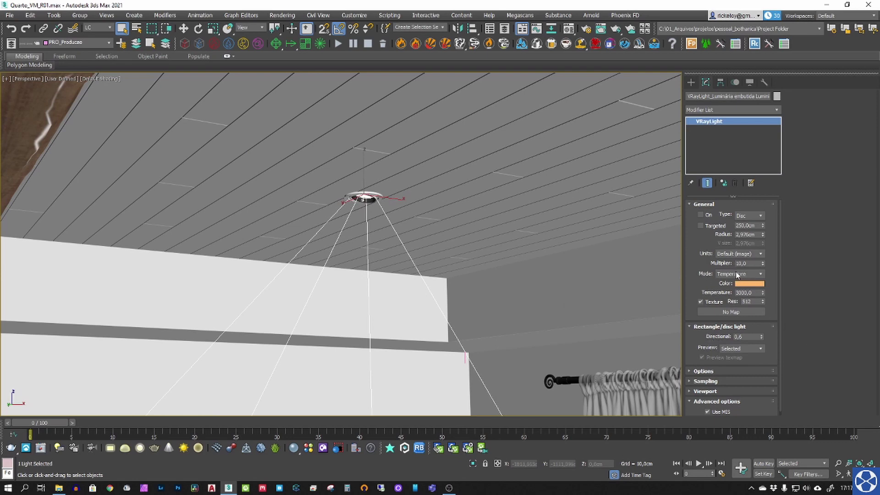
drag(748, 263, 710, 264)
click(723, 254)
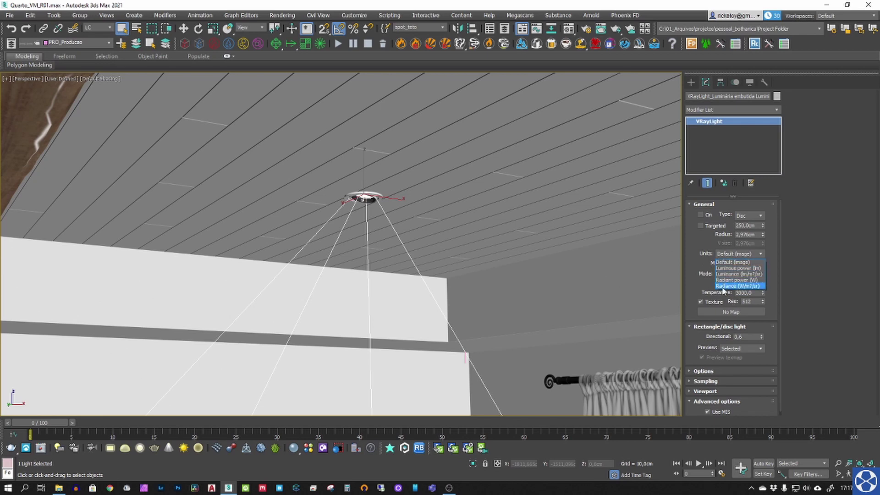
click(699, 255)
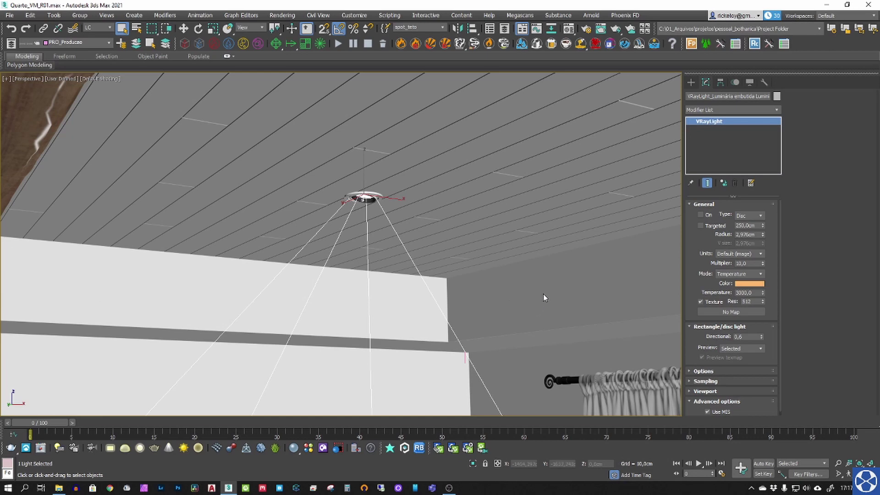
- Display the Perspective view in wireframe and select the Floor_lamp VRayLight near the armchairs
middle_drag(529, 318, 543, 206)
middle_drag(452, 312, 473, 229)
alt+middle_drag(453, 285, 485, 216)
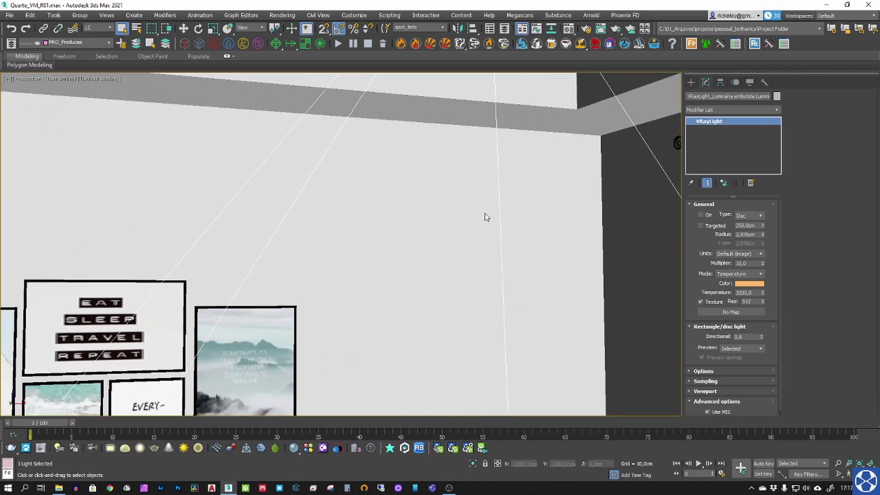
scroll(486, 216, down, 3)
middle_drag(432, 302, 448, 217)
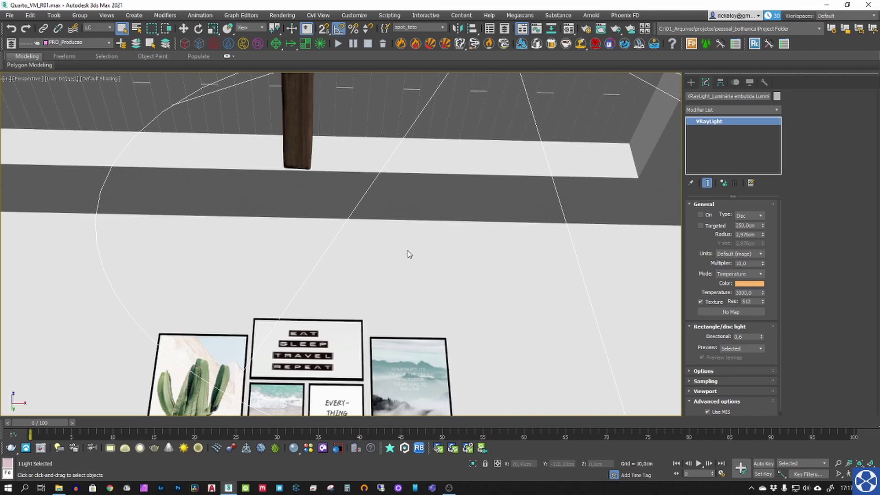
key(z)
key(F3)
mouse_move(406, 316)
alt+middle_down()
mouse_move(407, 236)
mouse_move(459, 249)
mouse_move(451, 262)
mouse_move(370, 199)
mouse_move(391, 238)
mouse_move(393, 220)
alt+middle_up()
scroll(452, 266, down, 3)
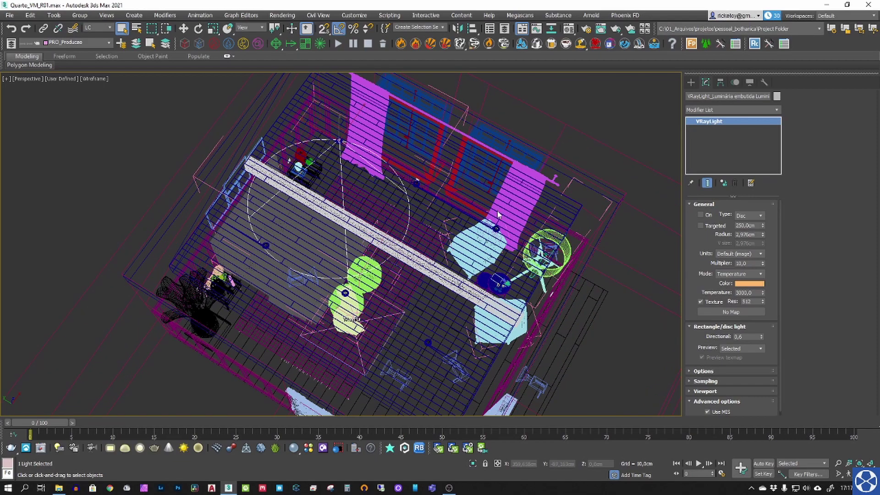
alt+middle_drag(498, 214, 393, 215)
click(524, 336)
alt+middle_drag(524, 336, 579, 241)
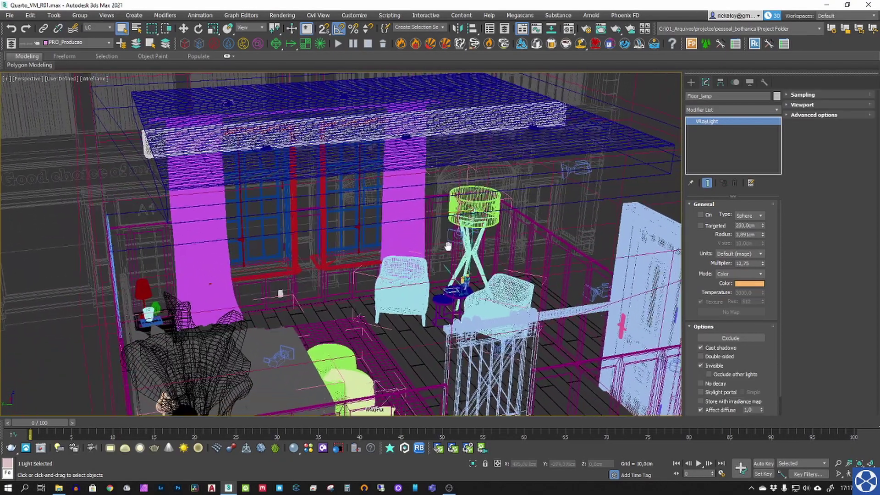
- Examine the sphere light's placement inside the floor lamp's bulb, first in wireframe and finally with default shading
mouse_move(485, 259)
alt+middle_down()
mouse_move(435, 249)
mouse_move(473, 249)
alt+middle_up()
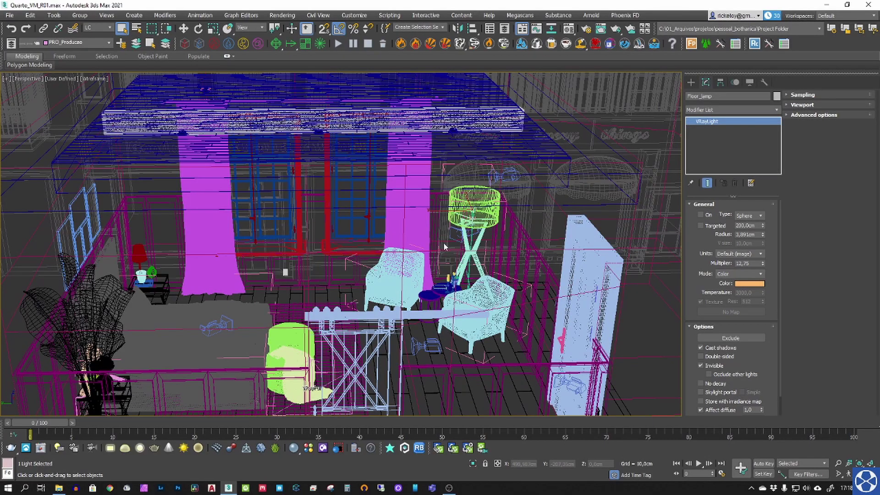
alt+middle_drag(446, 244, 391, 251)
scroll(505, 214, up, 3)
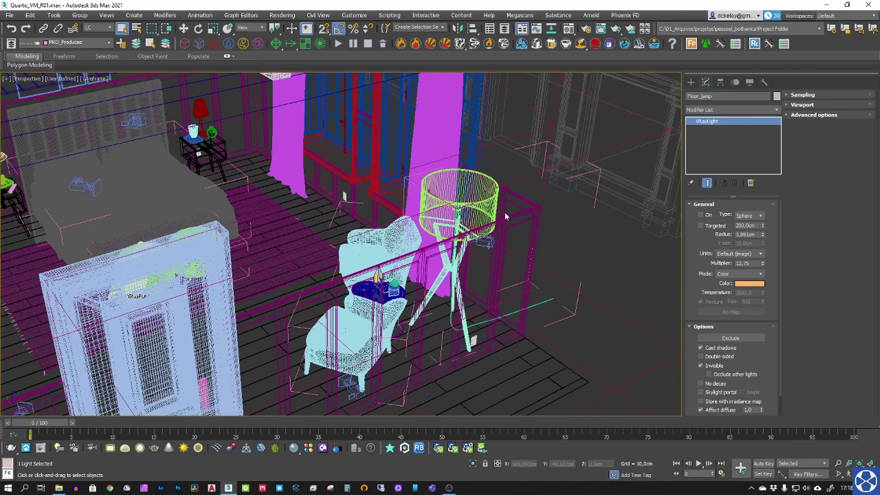
scroll(466, 201, up, 3)
scroll(445, 213, up, 5)
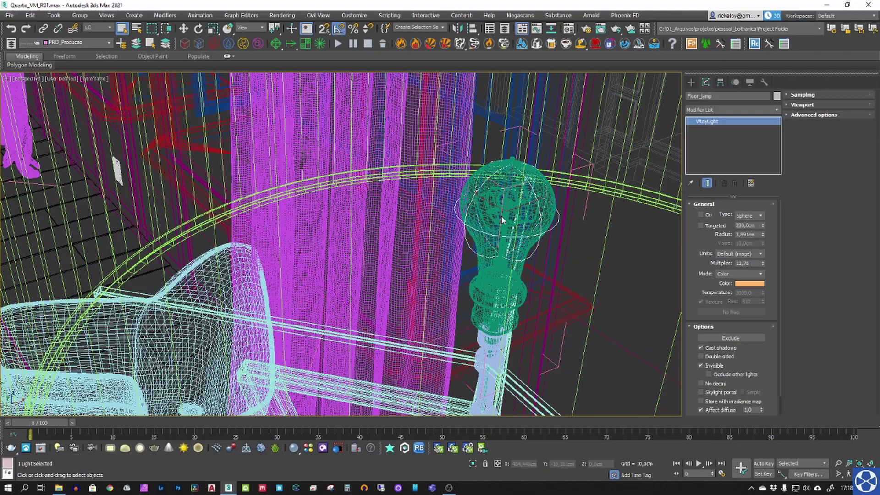
scroll(470, 212, down, 5)
alt+middle_drag(476, 209, 502, 172)
key(F3)
scroll(502, 171, up, 8)
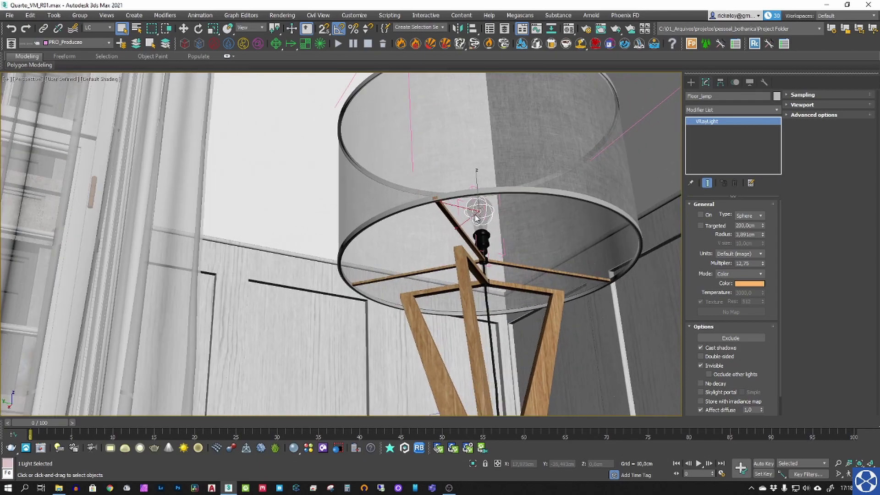
scroll(502, 171, down, 6)
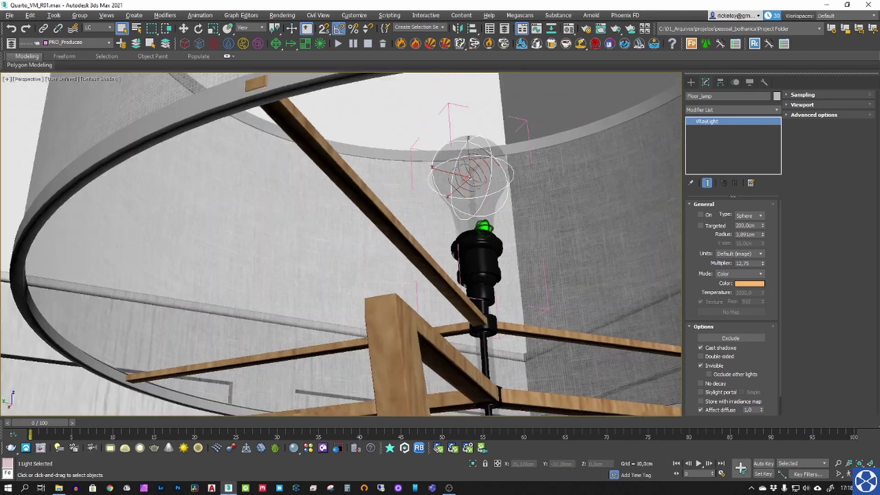
- Set the floor lamp VRayLight's mode to Temperature
alt+middle_drag(502, 171, 491, 279)
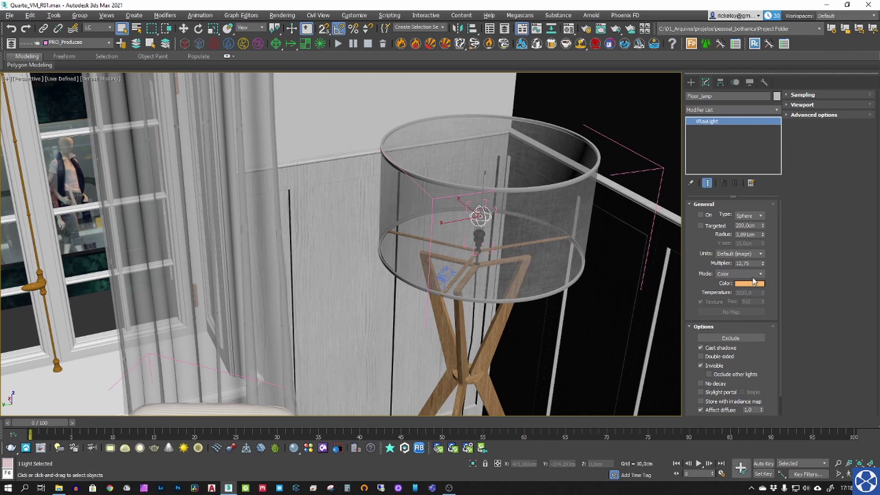
click(751, 274)
click(744, 289)
mouse_move(472, 215)
alt+middle_down()
mouse_move(474, 234)
mouse_move(465, 225)
alt+middle_up()
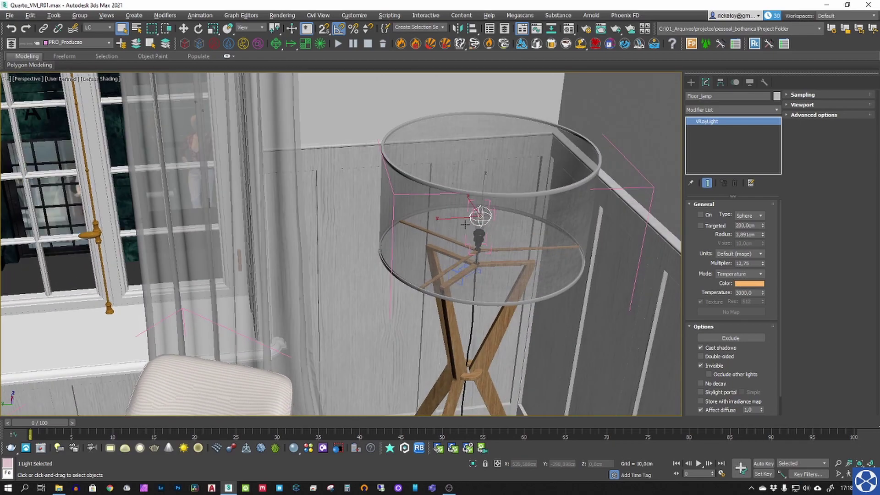
- Select the table_lamp VRayLight beside the bed and examine the sphere's placement inside the lampshade
alt+middle_drag(315, 220, 462, 206)
scroll(464, 209, down, 5)
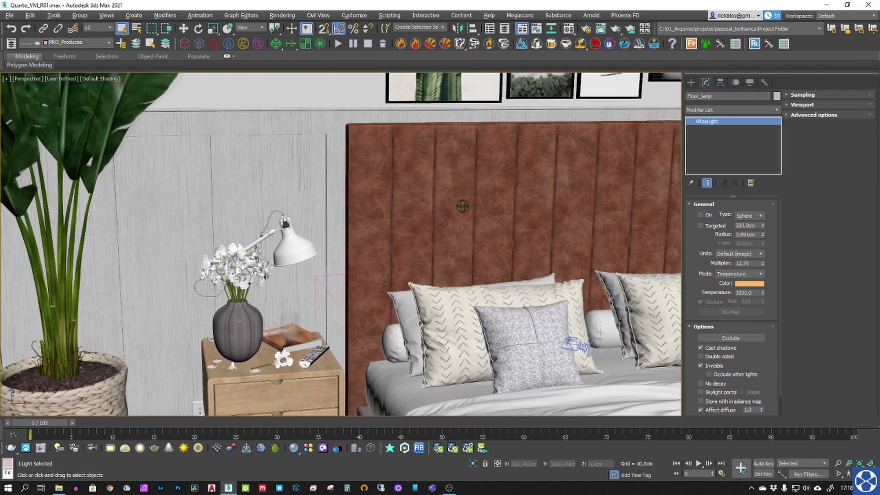
click(293, 245)
alt+middle_drag(354, 259, 335, 247)
key(z)
mouse_move(377, 274)
alt+middle_down()
mouse_move(373, 255)
mouse_move(358, 265)
mouse_move(370, 268)
alt+middle_up()
scroll(373, 255, down, 6)
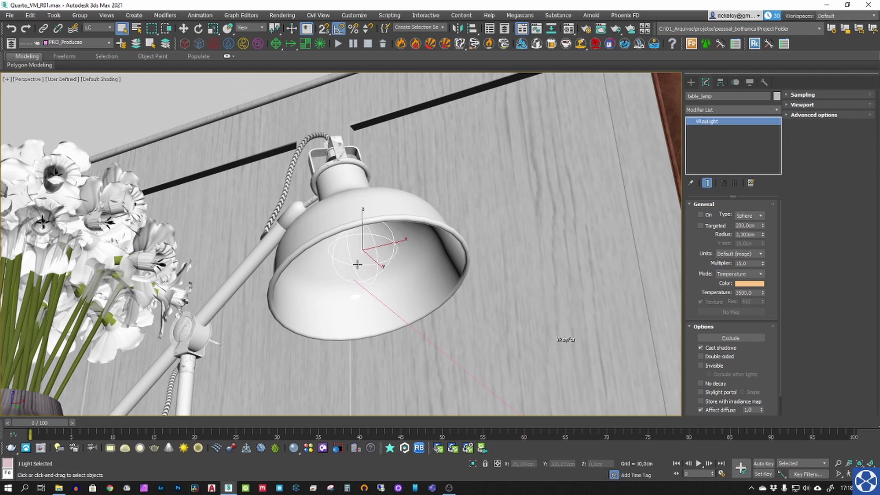
alt+middle_drag(359, 255, 351, 254)
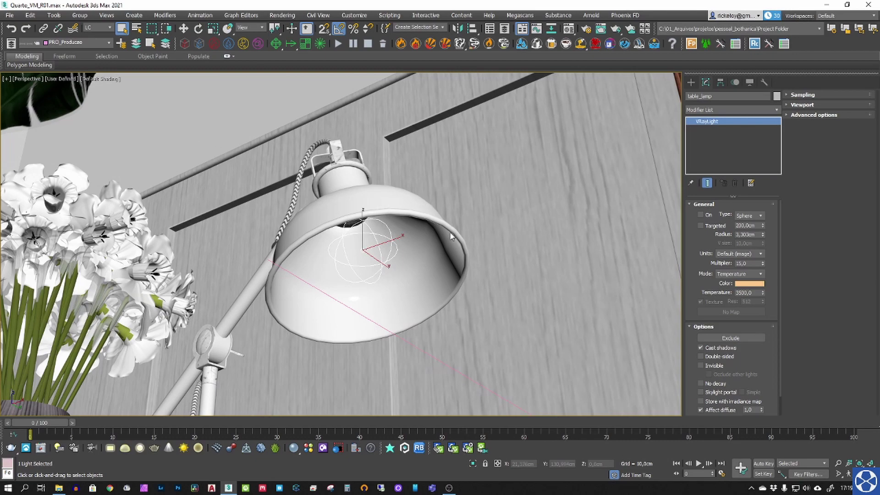
scroll(426, 202, down, 6)
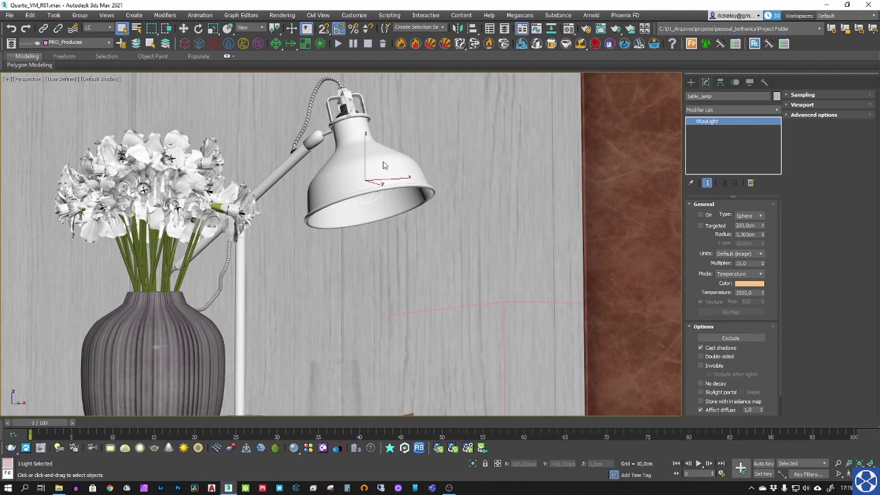
scroll(335, 174, down, 2)
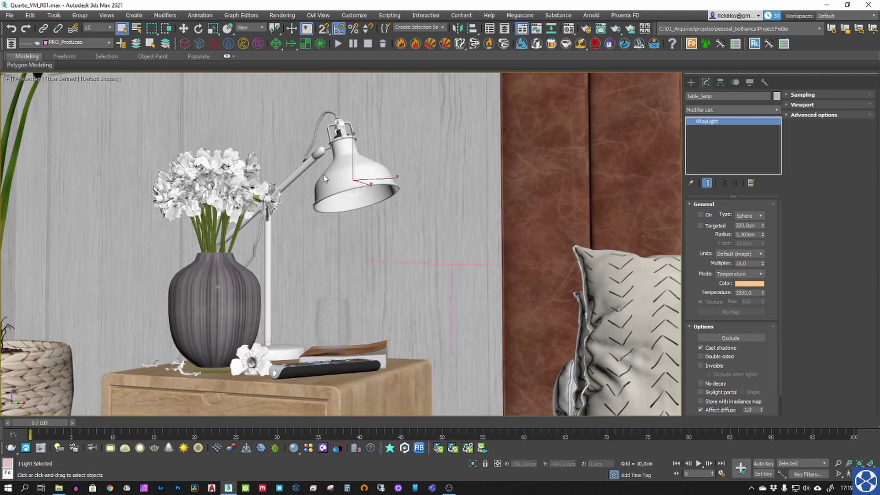
scroll(399, 204, up, 1)
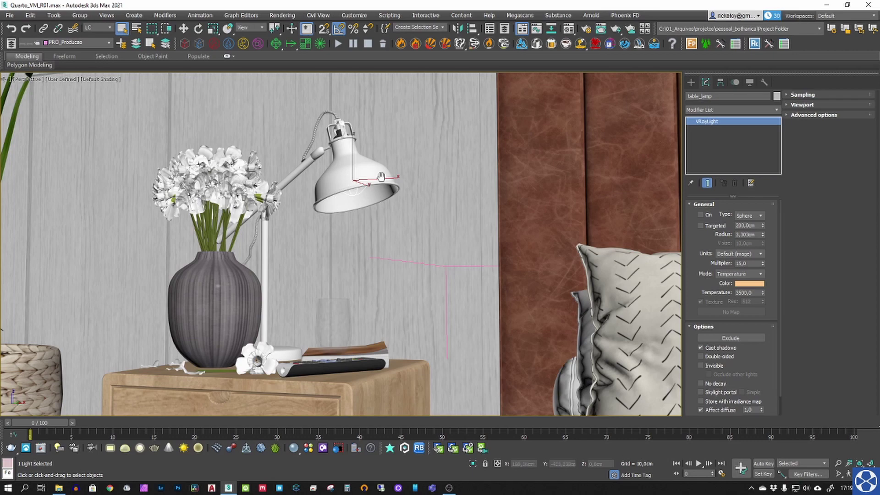
- Select the Abajur VRayLight on the other nightstand and examine its sphere inside the pleated shade, first in wireframe and finally shaded
middle_drag(381, 177, 459, 275)
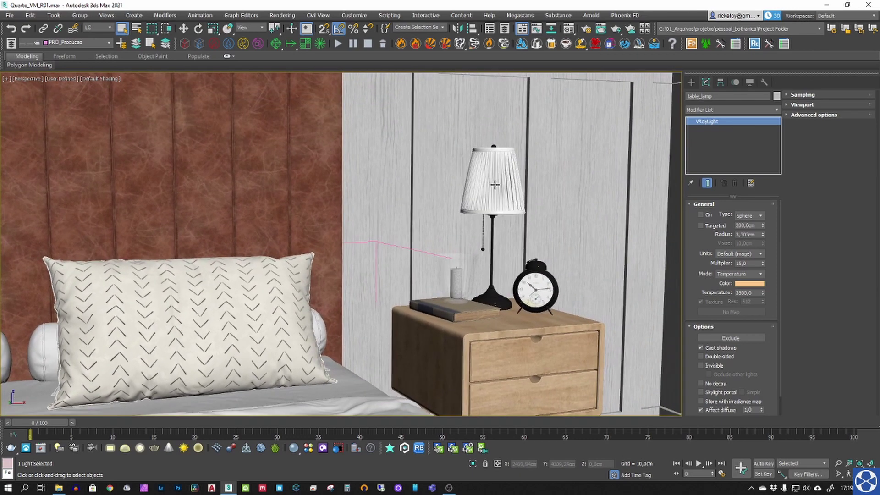
click(496, 185)
alt+middle_drag(496, 189, 491, 224)
key(F3)
middle_drag(499, 167, 469, 243)
scroll(480, 226, up, 4)
scroll(470, 243, up, 6)
key(F3)
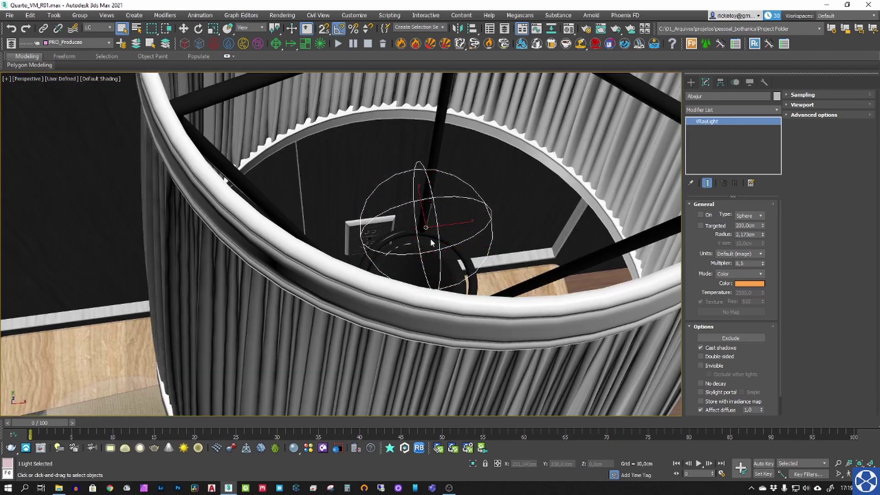
alt+middle_drag(453, 229, 453, 229)
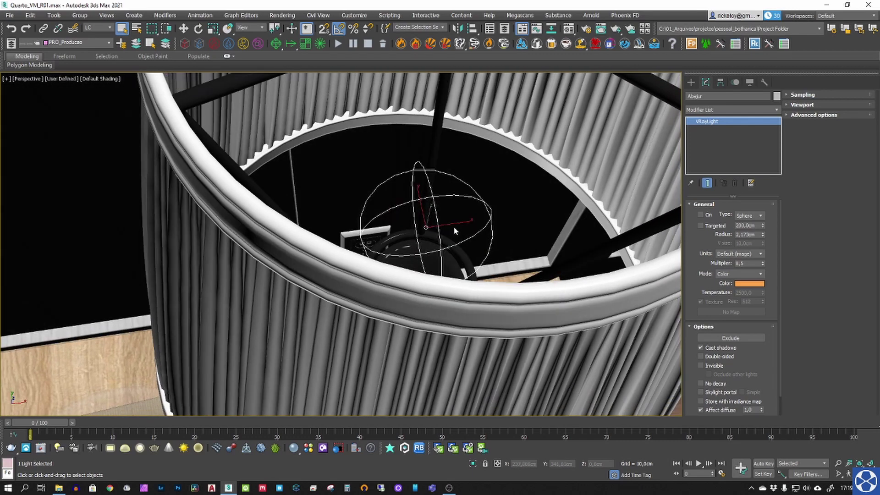
- Review the Abajur light's multiplier without changing it, and view the whole lamp on its nightstand
drag(752, 263, 704, 260)
middle_drag(431, 271, 419, 169)
scroll(406, 237, down, 5)
scroll(419, 169, down, 5)
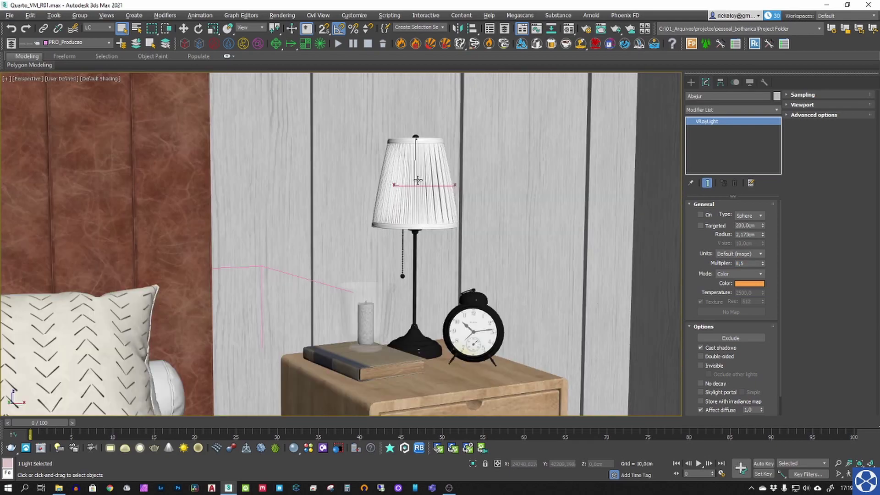
- Show the Quarto camera view maximized with nothing selected, and make LUZ_Natural the current layer
key(alt+w)
right_click(522, 312)
key(alt+w)
click(457, 266)
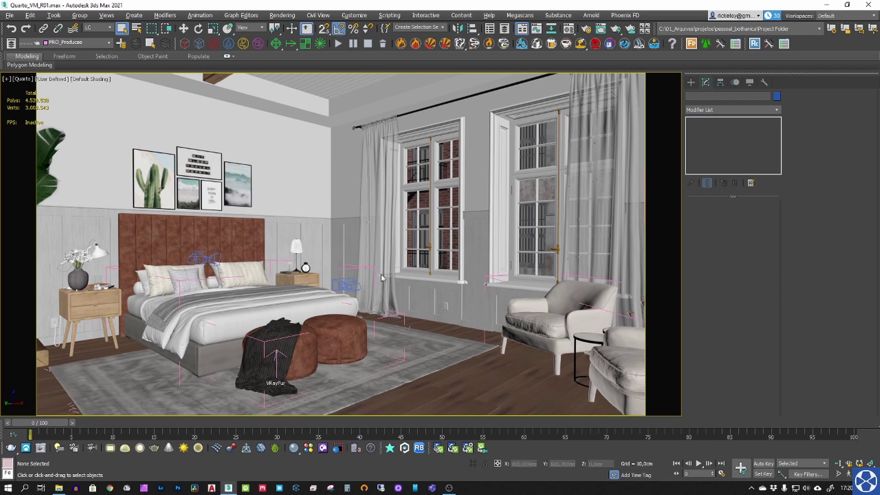
click(88, 46)
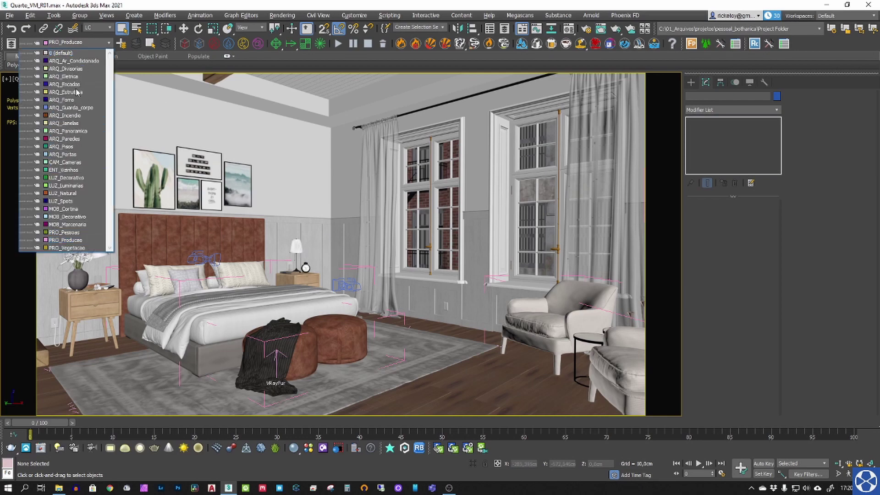
click(65, 195)
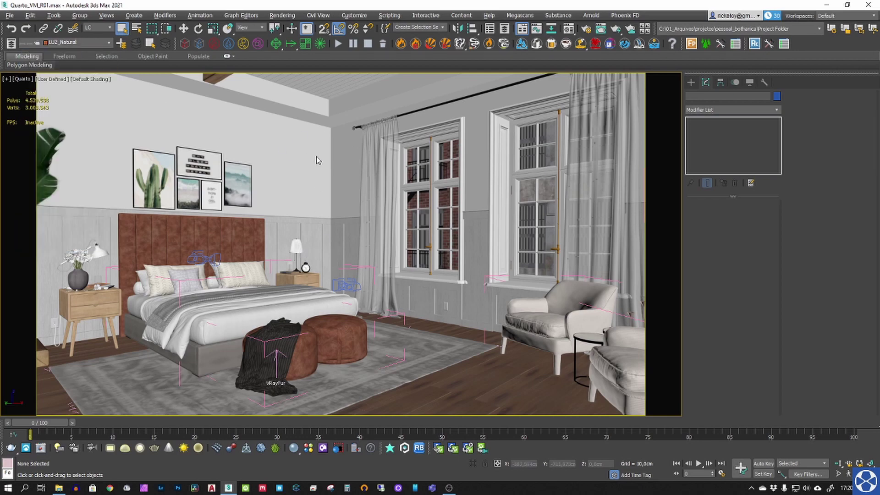
- Create a Dome-type VRayLight in the maximized Top view, placed outside the room beyond its window-side corner
key(alt+w)
scroll(204, 141, down, 10)
key(alt+w)
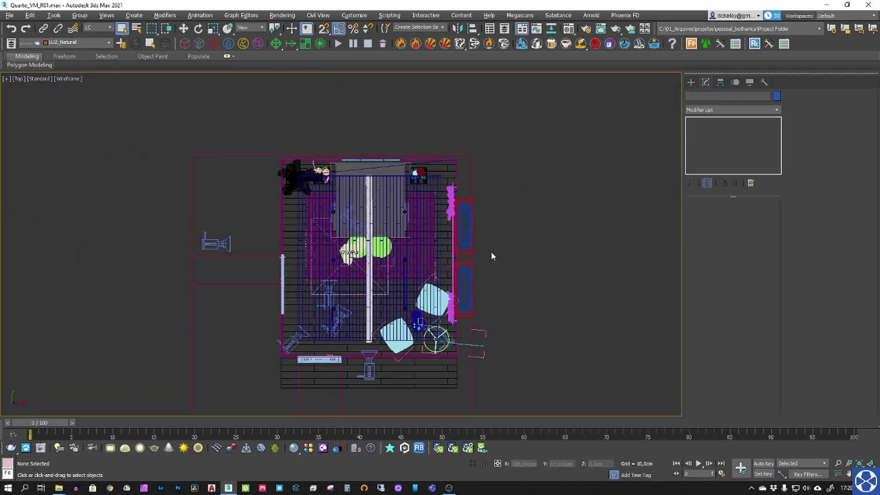
scroll(368, 214, down, 3)
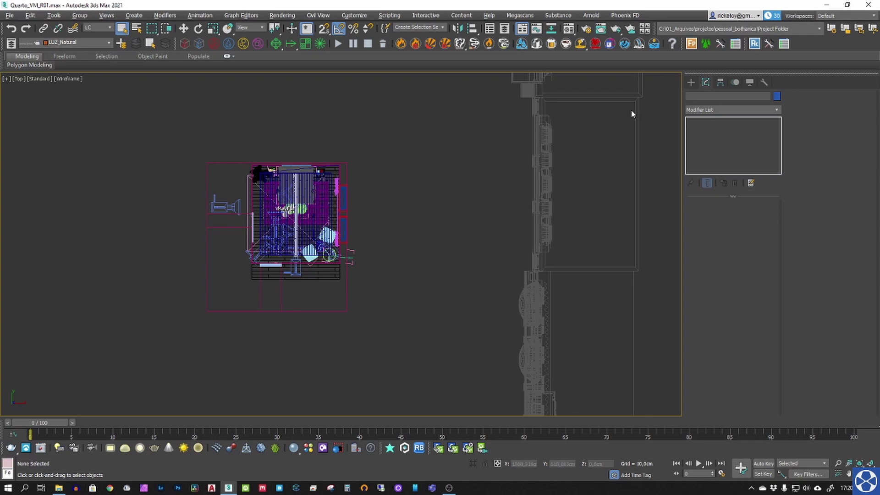
click(691, 82)
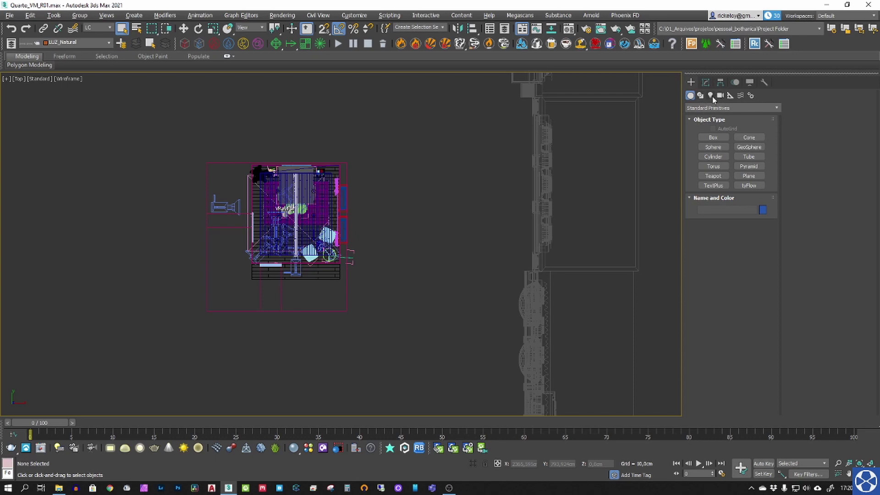
click(710, 95)
click(704, 109)
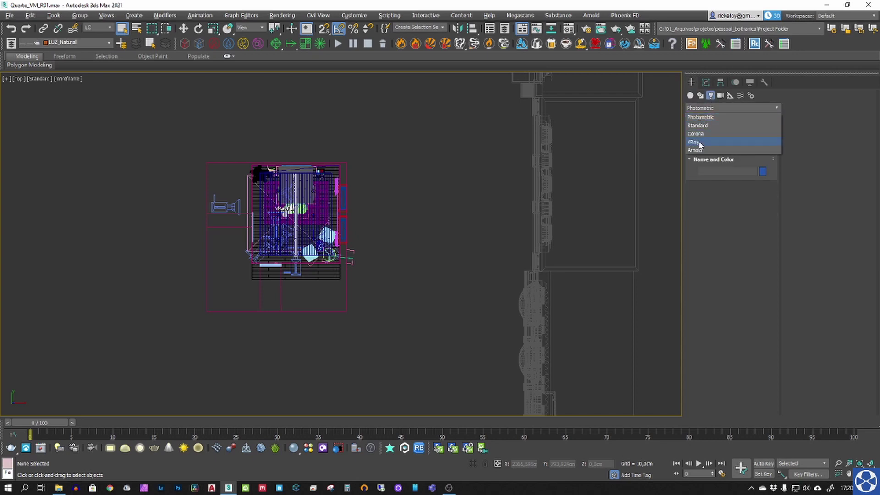
click(693, 142)
click(706, 139)
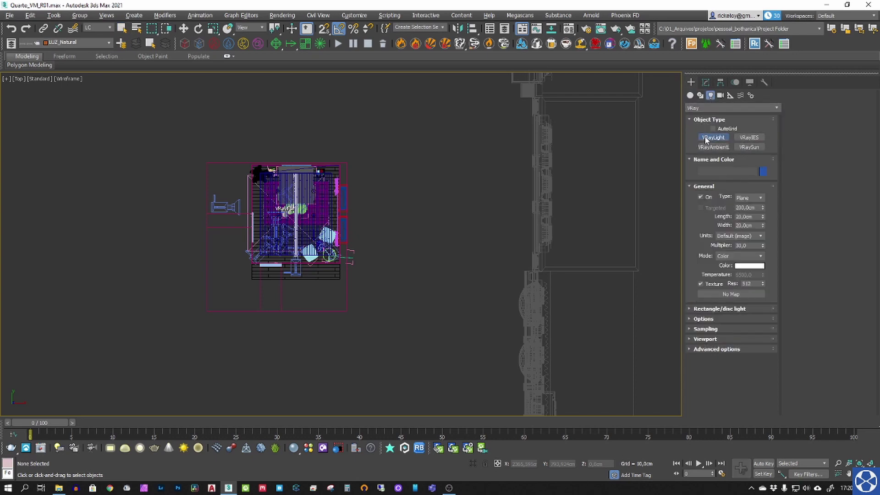
click(751, 198)
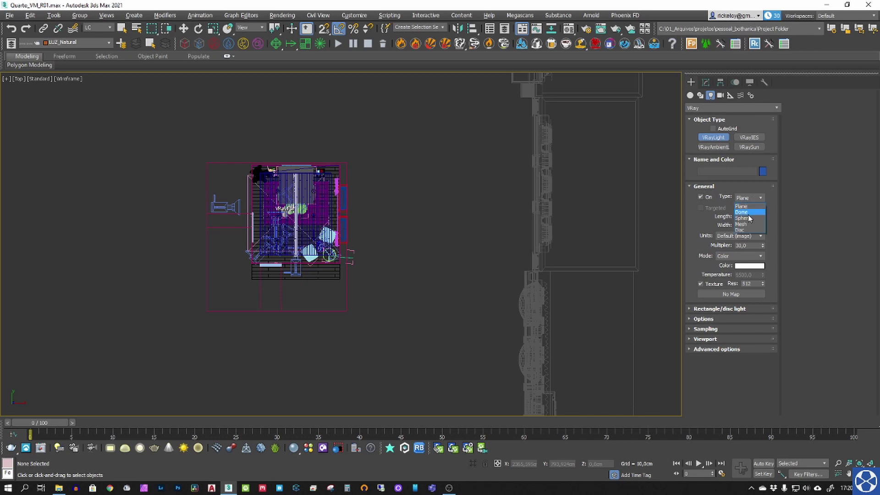
click(747, 213)
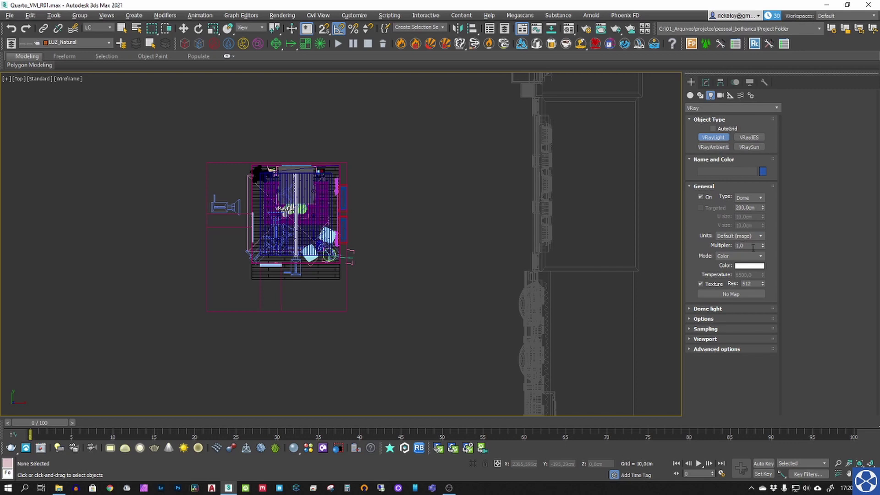
click(380, 141)
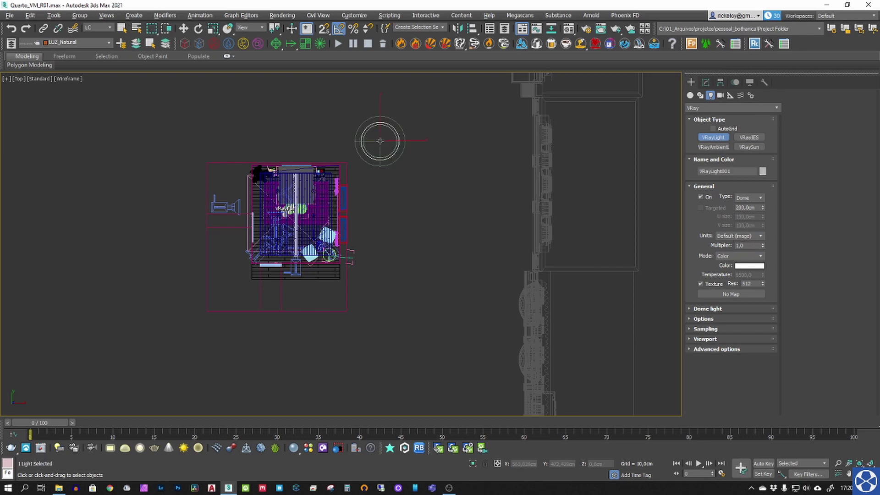
right_click(407, 290)
- Rename the new dome VRayLight as Dome_light
click(738, 171)
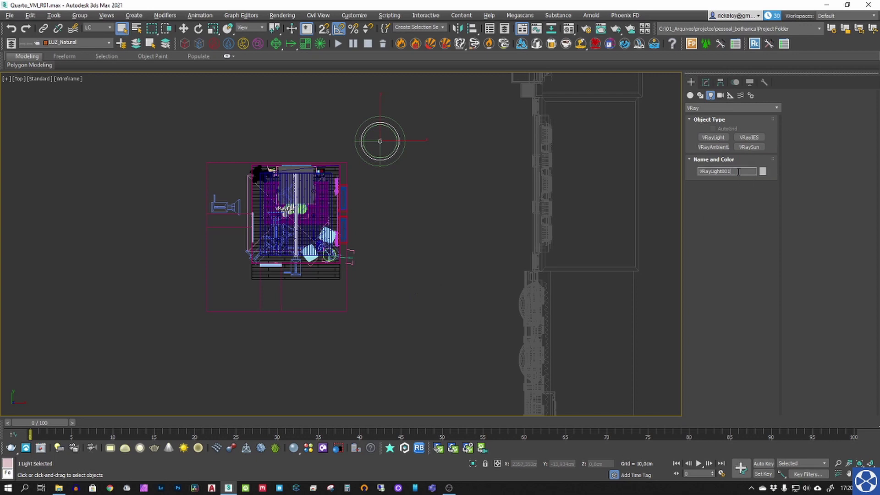
drag(738, 171, 656, 172)
text(Dome_light)
key(Return)
middle_drag(381, 147, 358, 151)
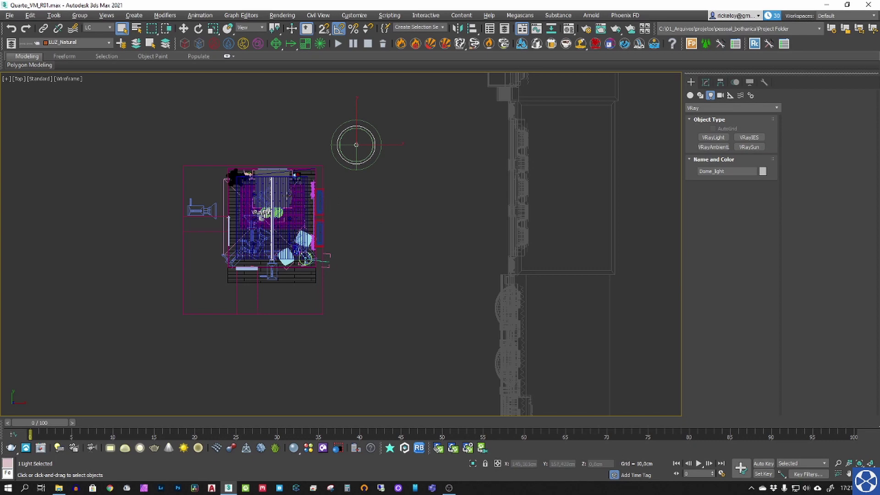
- Review Dome_light's general and dome parameters without changing them, and deselect the light
click(705, 83)
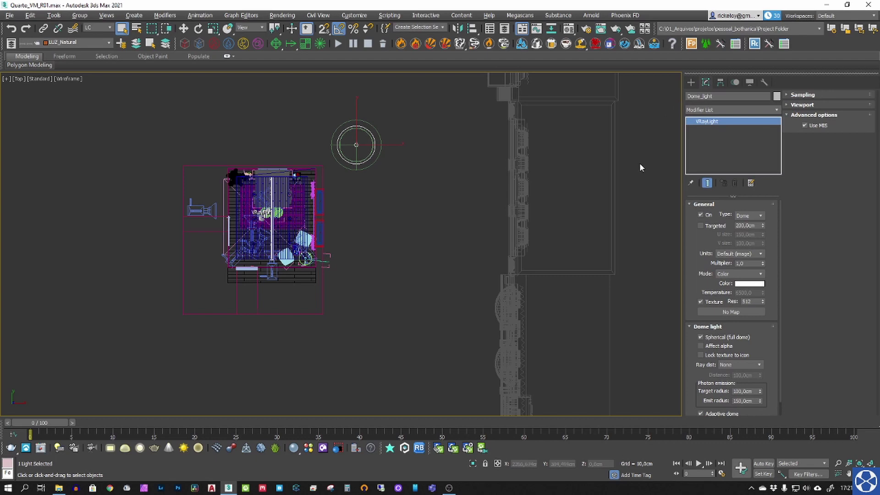
drag(691, 247, 690, 194)
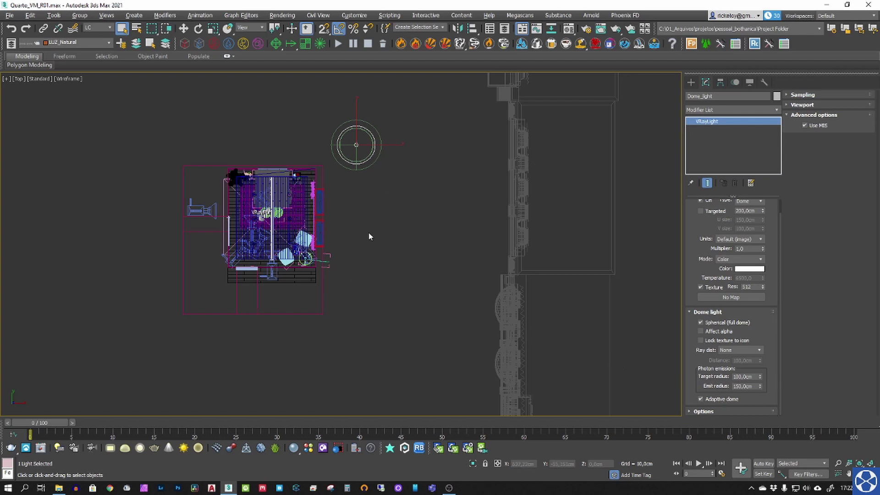
click(433, 195)
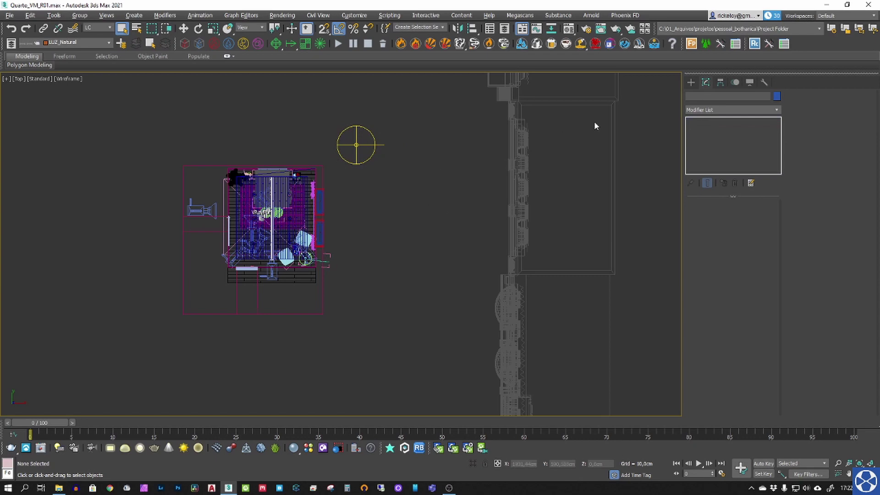
- Create a VRaySun near the facing building with its target by the bedroom windows, replacing the existing environment map with VRaySky
click(691, 84)
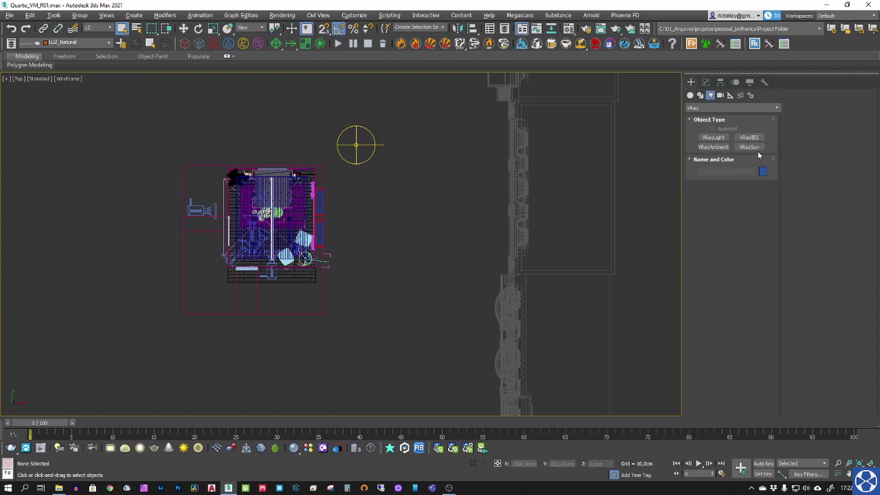
click(756, 148)
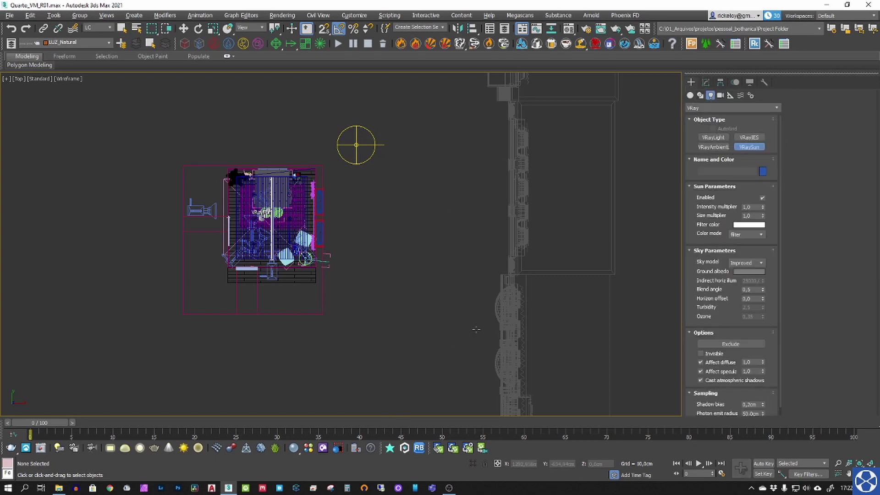
drag(476, 329, 334, 228)
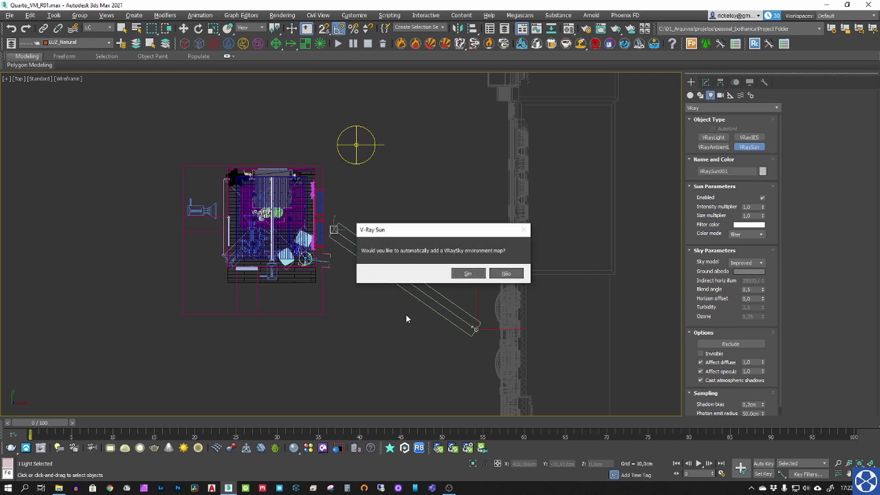
click(468, 273)
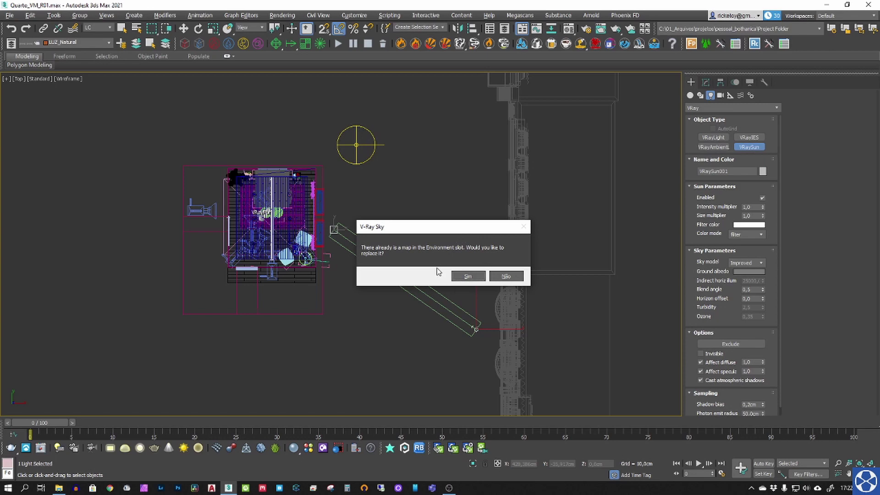
click(467, 276)
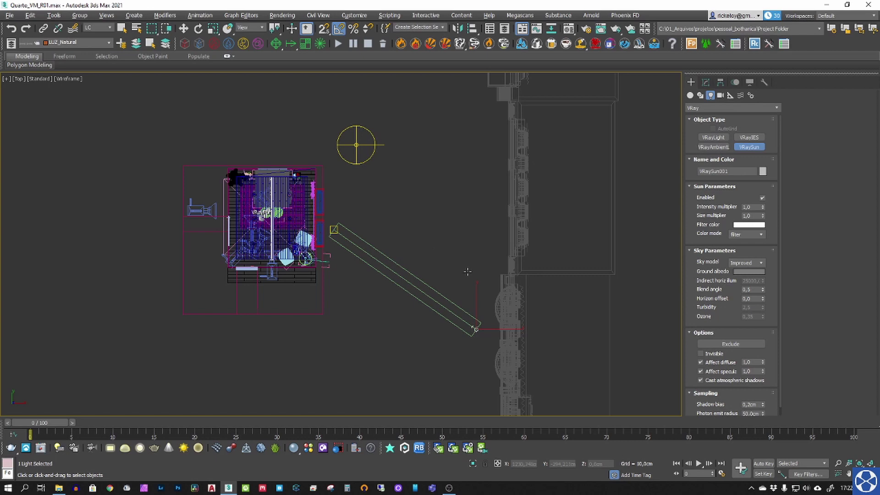
- Set the new VRaySun's size multiplier to 10
double_click(756, 217)
text(10)
key(Return)
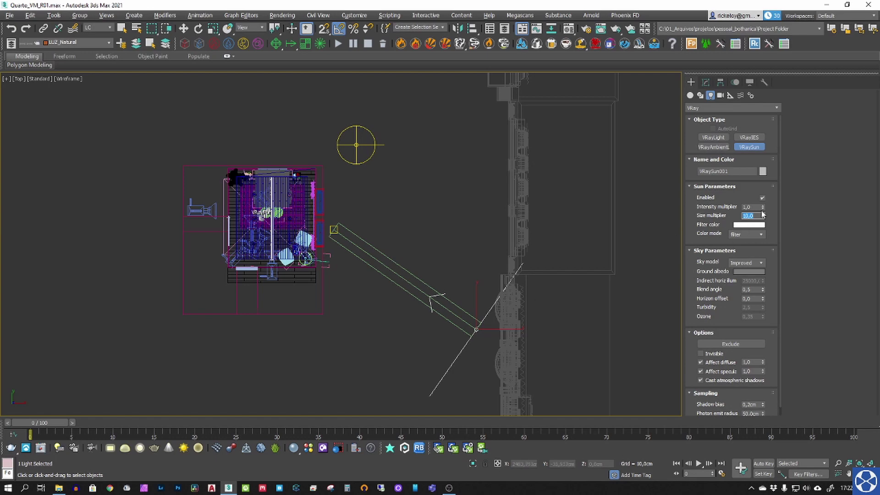
drag(756, 207, 726, 204)
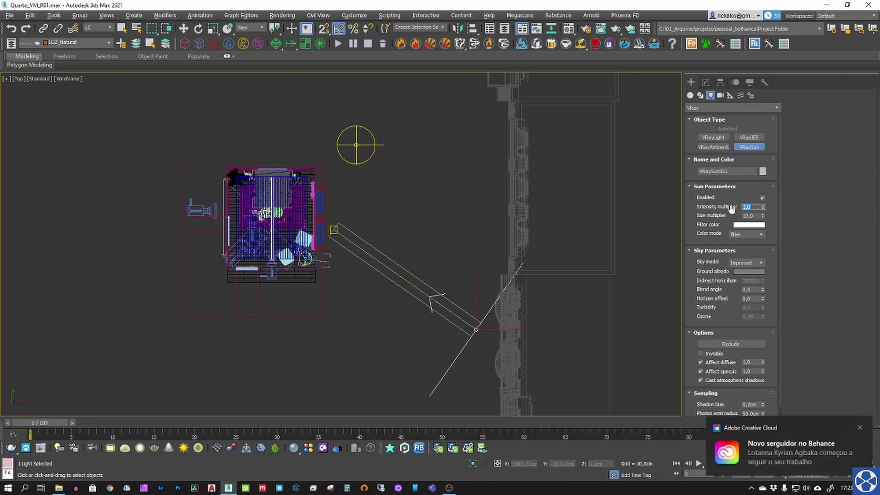
- Dismiss the Adobe Creative Cloud notifications and close the Creative Cloud Desktop window
click(857, 431)
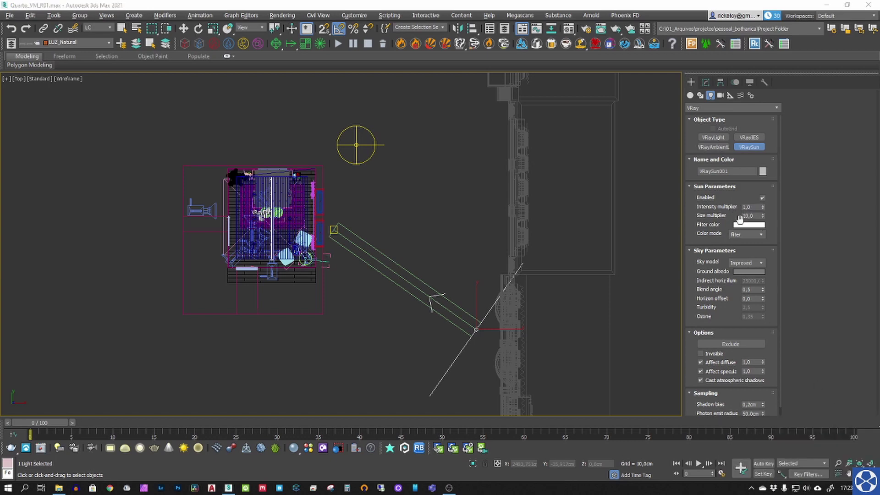
click(858, 418)
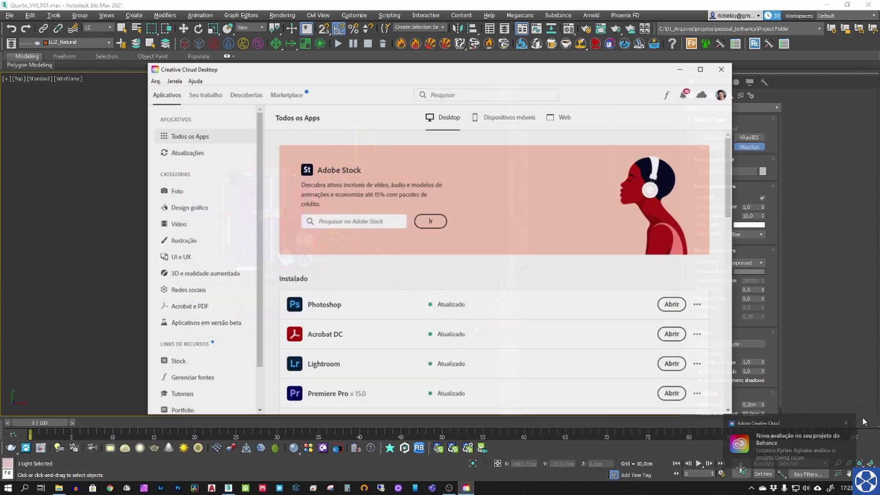
click(723, 70)
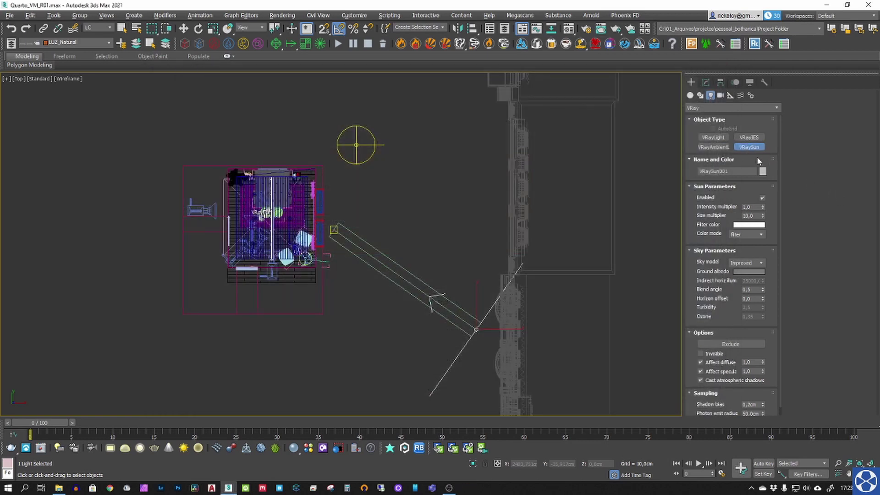
- Set the VRaySun's intensity multiplier to 0,1 and choose Improved as its sky model
double_click(751, 206)
text(0,1)
key(Return)
click(763, 262)
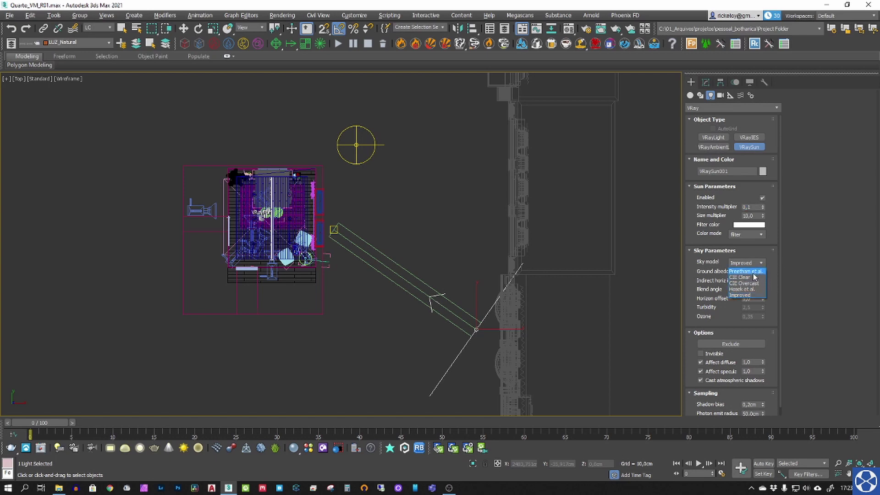
click(744, 296)
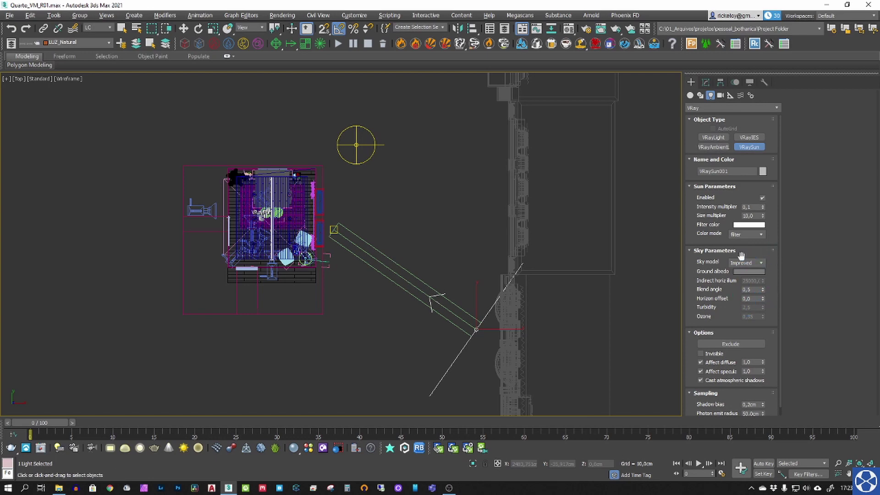
- Raise the VRaySun in the Front view to about 1257 cm high, then activate the Quarto camera view
key(alt+w)
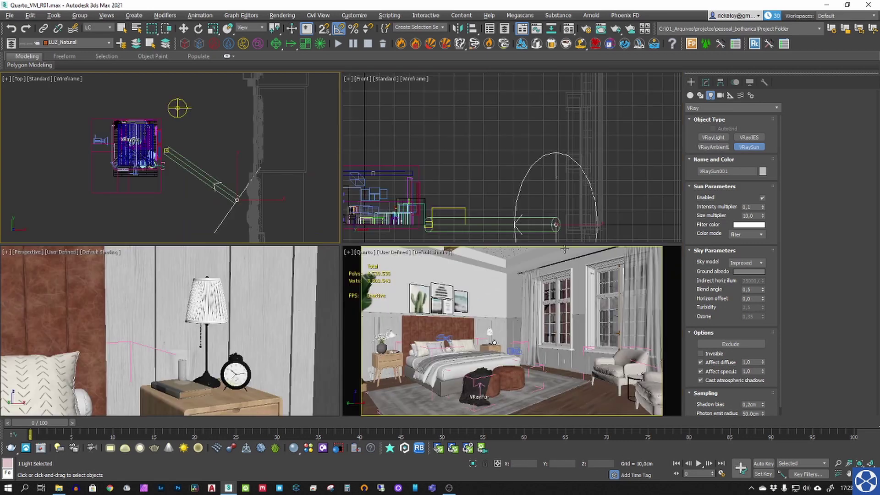
scroll(589, 153, down, 2)
middle_drag(589, 153, 578, 161)
scroll(578, 162, down, 2)
key(w)
drag(582, 185, 570, 90)
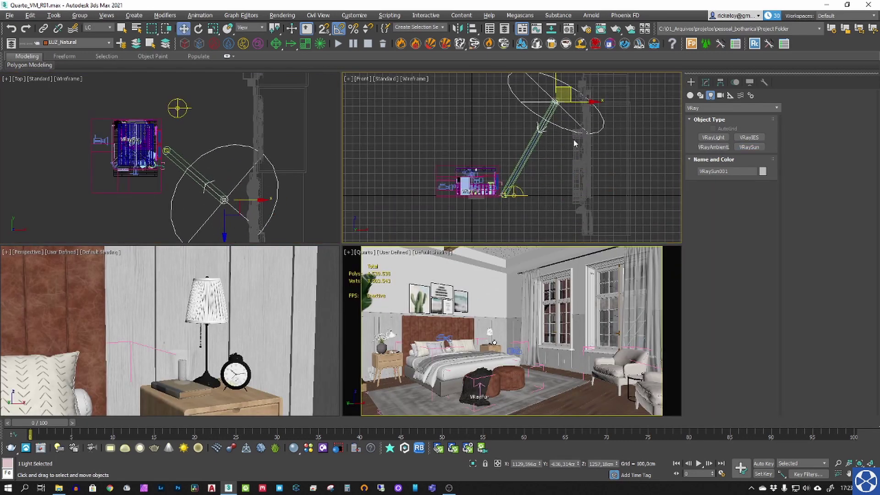
middle_click(480, 287)
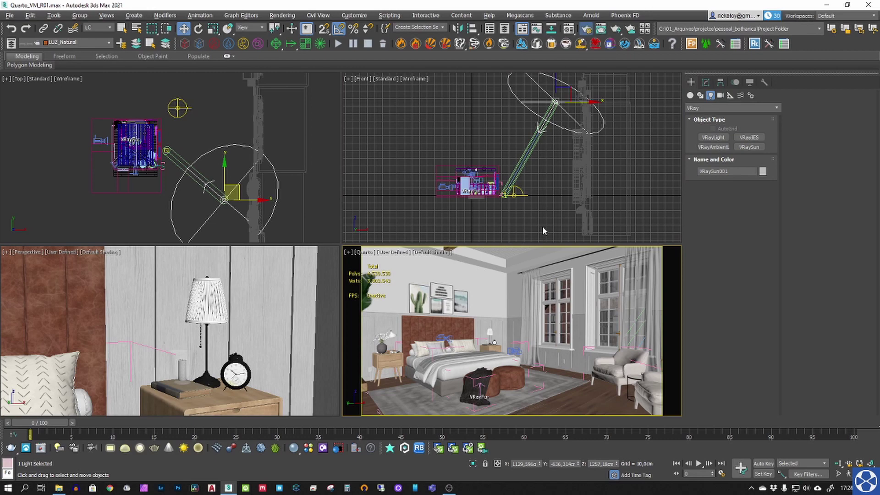
- Open the render and environment settings, and assign the environment's VRaySky map to Dome_light's texture as an instance
key(F10)
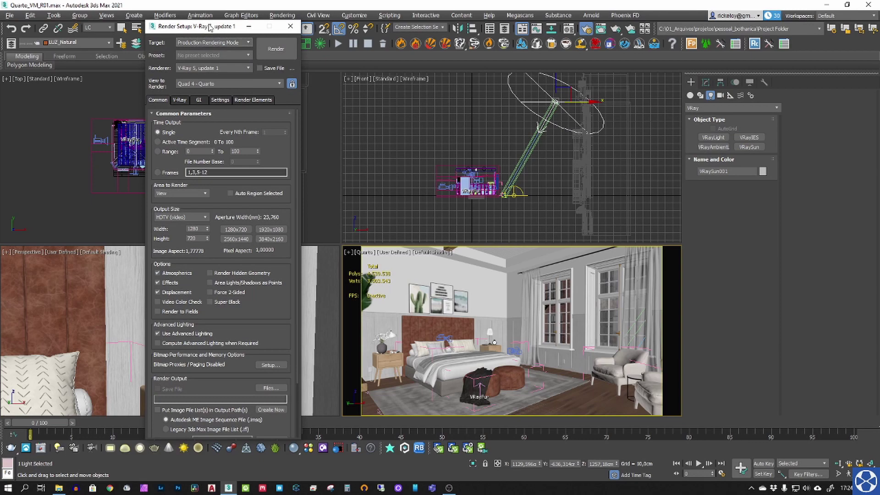
drag(190, 26, 204, 48)
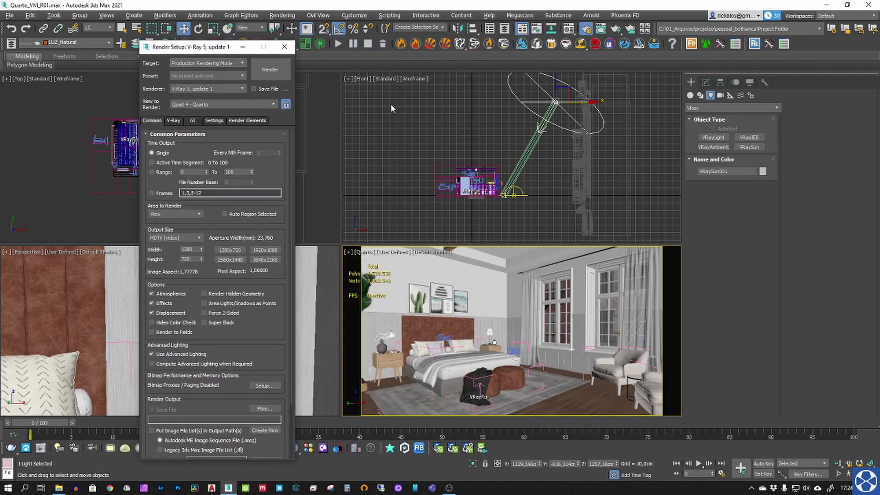
key(8)
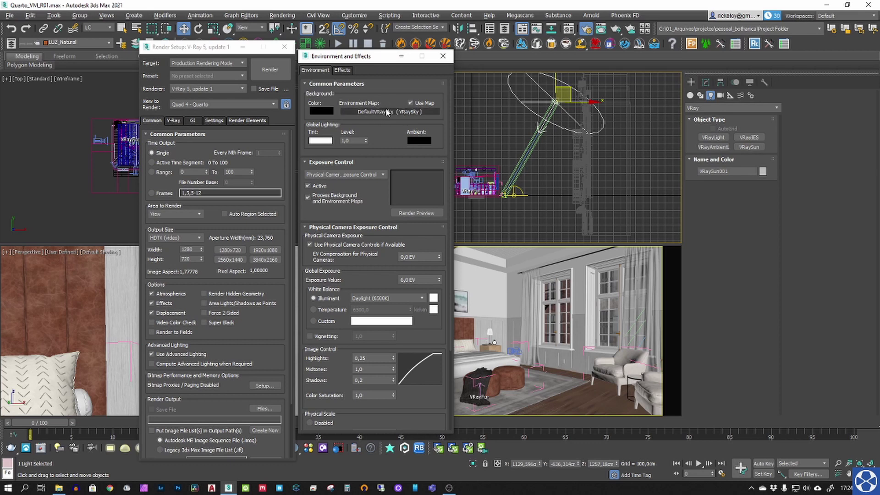
click(518, 194)
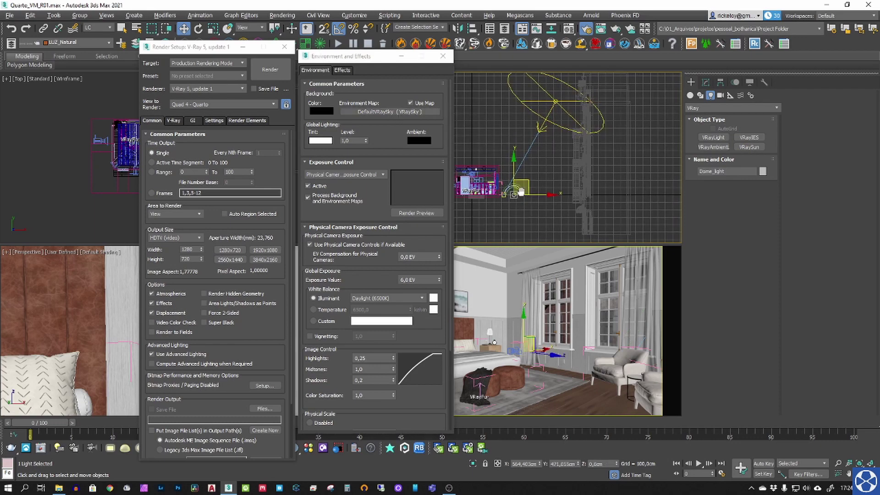
scroll(529, 193, up, 2)
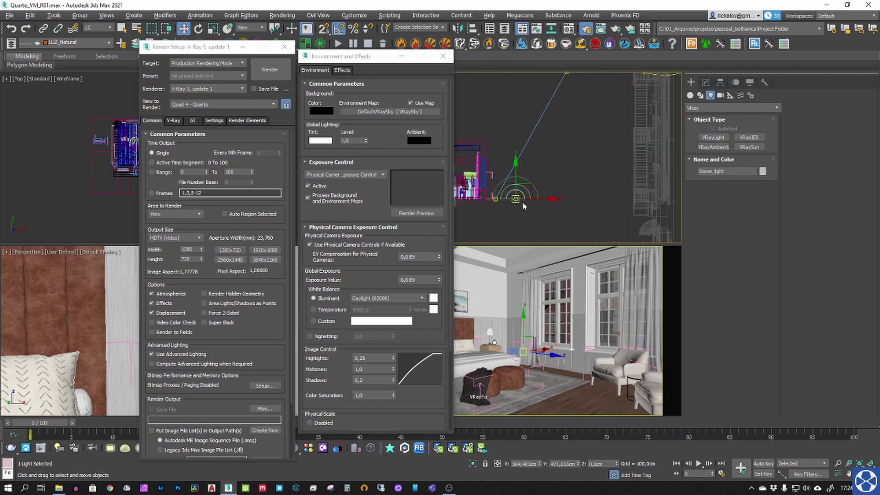
click(706, 84)
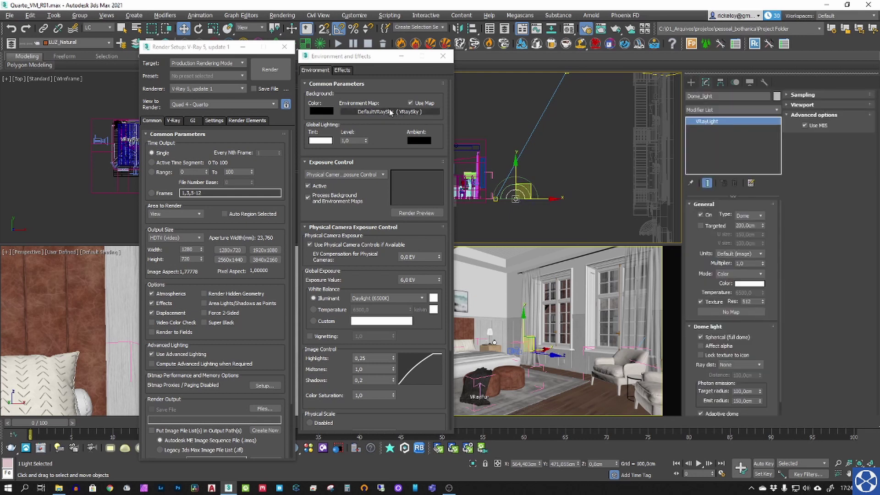
drag(390, 112, 752, 318)
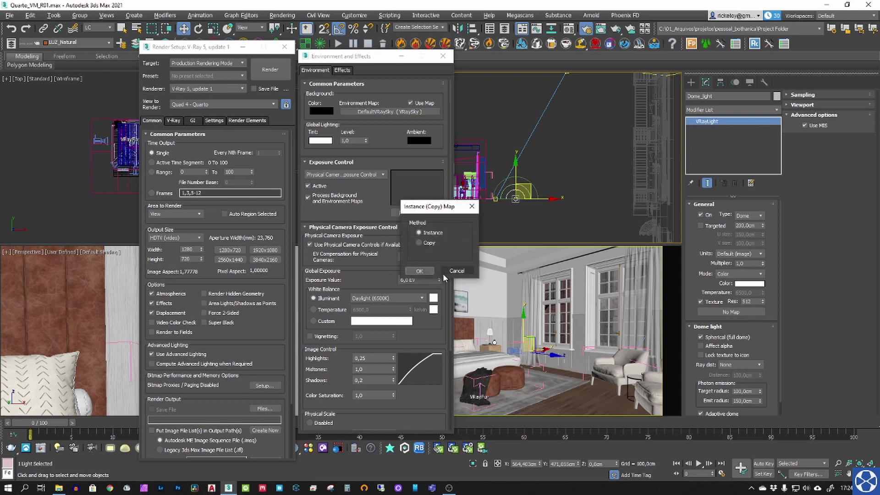
click(430, 269)
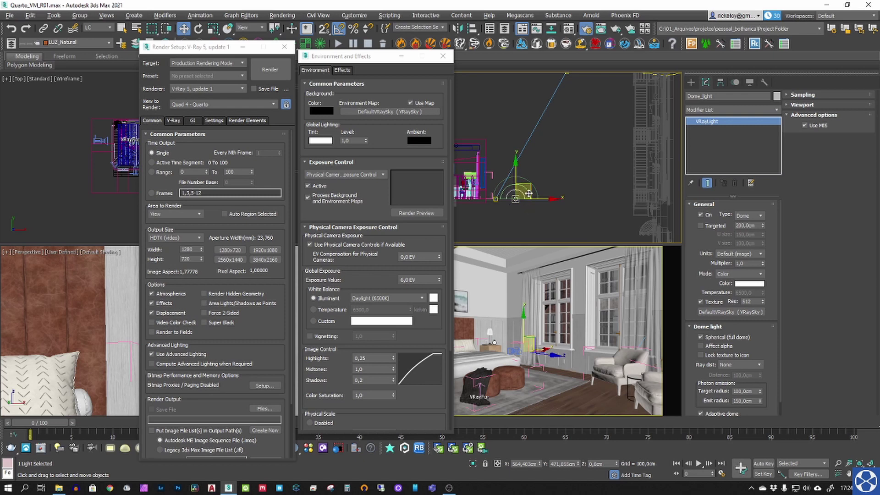
- Disable the GI environment override in the V-Ray render settings
click(175, 121)
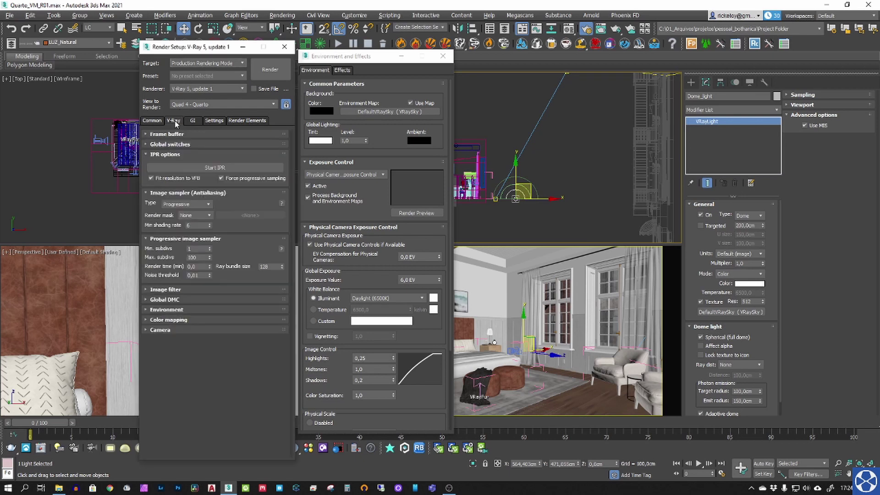
click(164, 311)
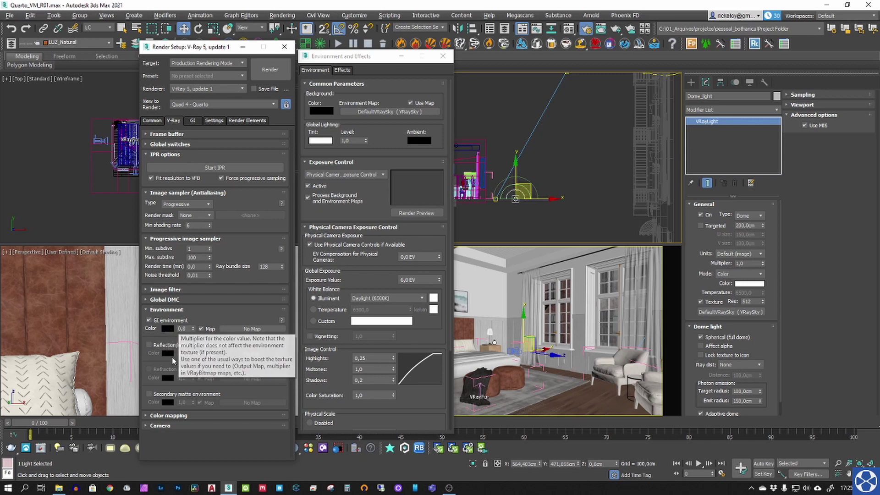
click(158, 320)
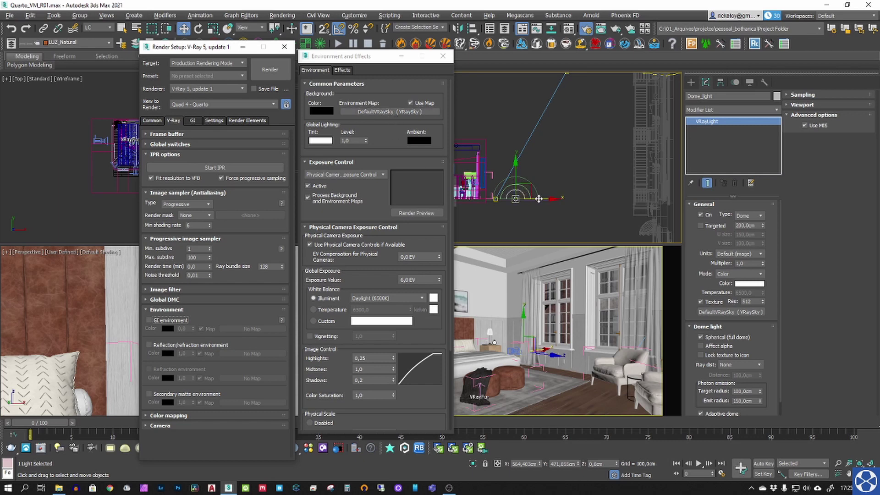
- Move Dome_light farther from the room along X, to about 712 cm, and expand its Options parameters
drag(539, 198, 561, 199)
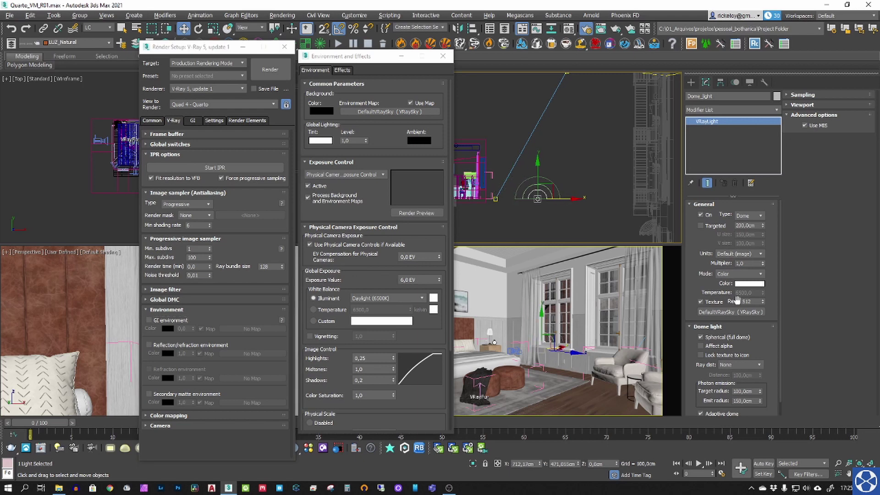
scroll(757, 331, down, 1)
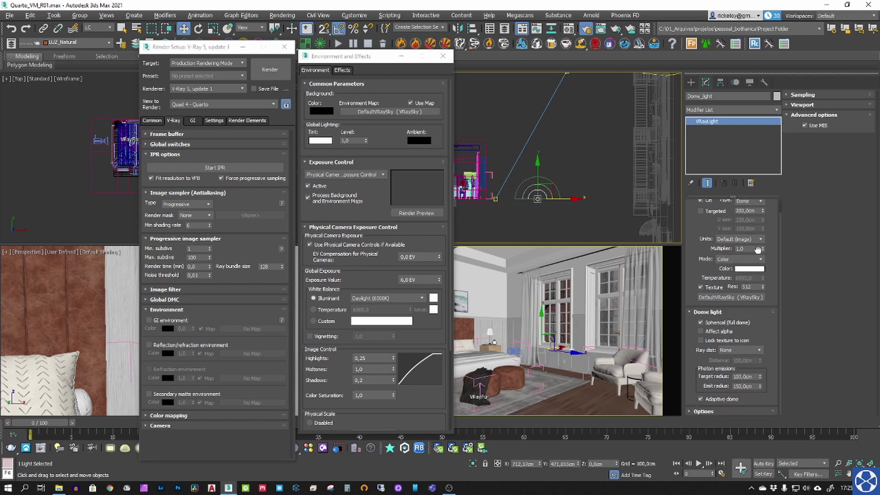
click(703, 411)
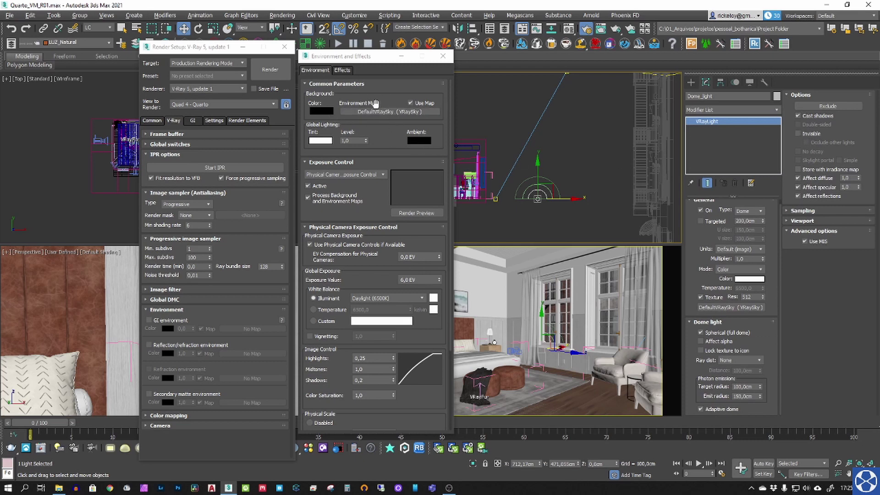
- Switch the environment map's use off and on again, and re-enable the GI environment override
click(411, 104)
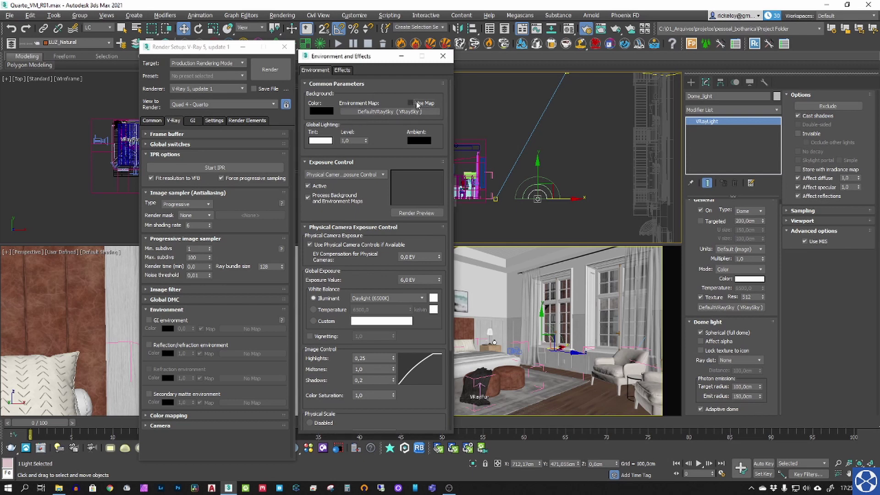
click(411, 103)
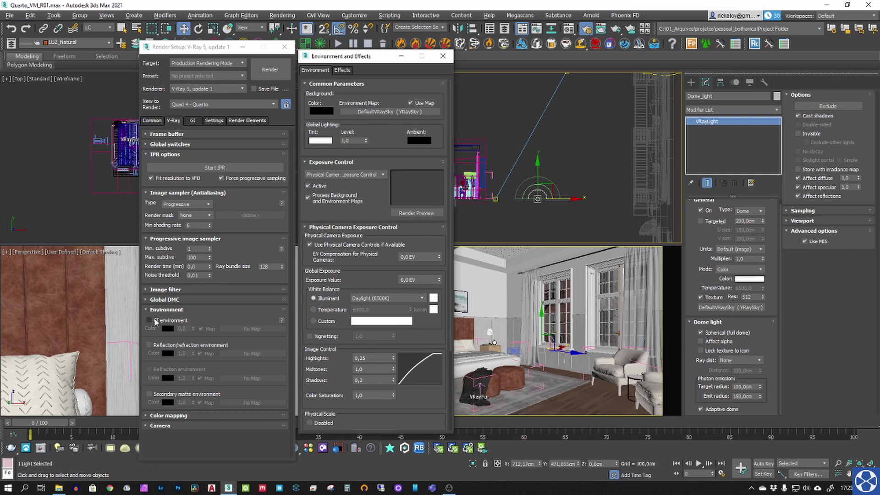
click(149, 320)
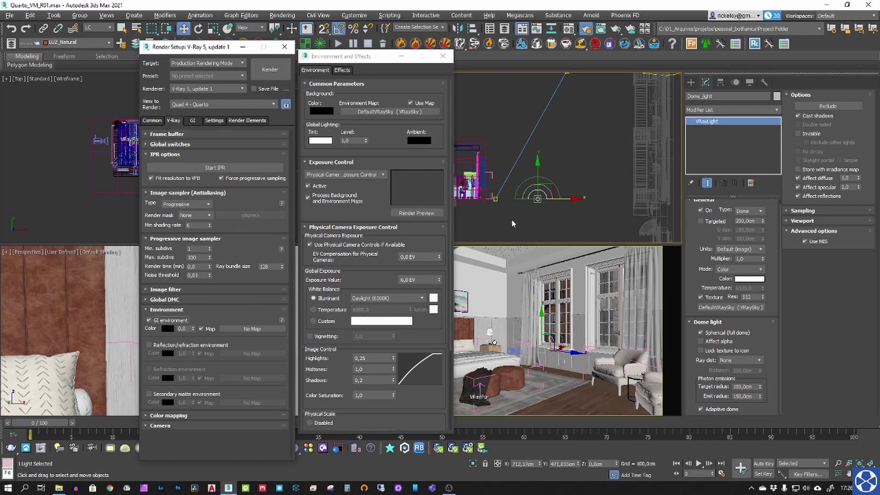
- Close the environment settings and, with the camera view active, review the image filter, GI, system and common render settings
click(443, 56)
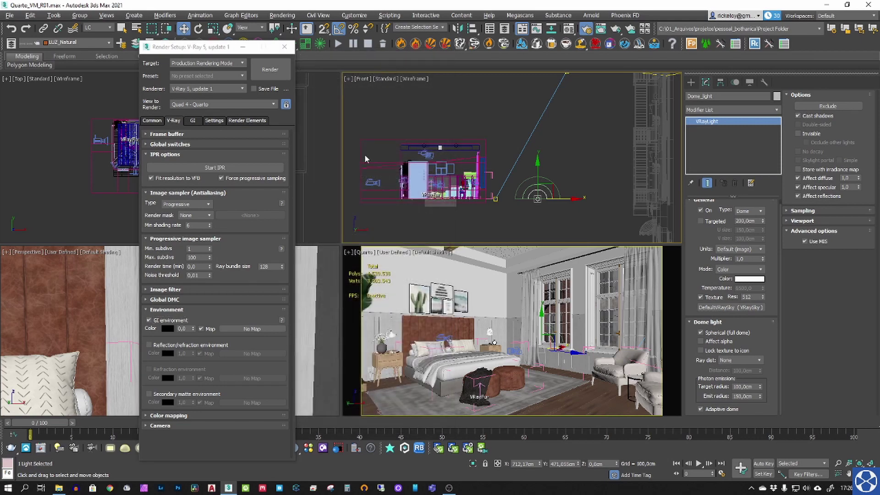
right_click(411, 288)
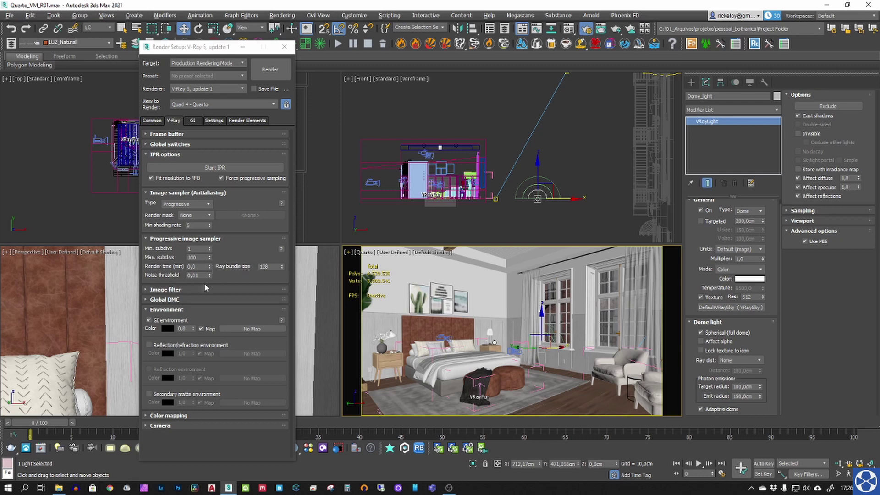
click(177, 291)
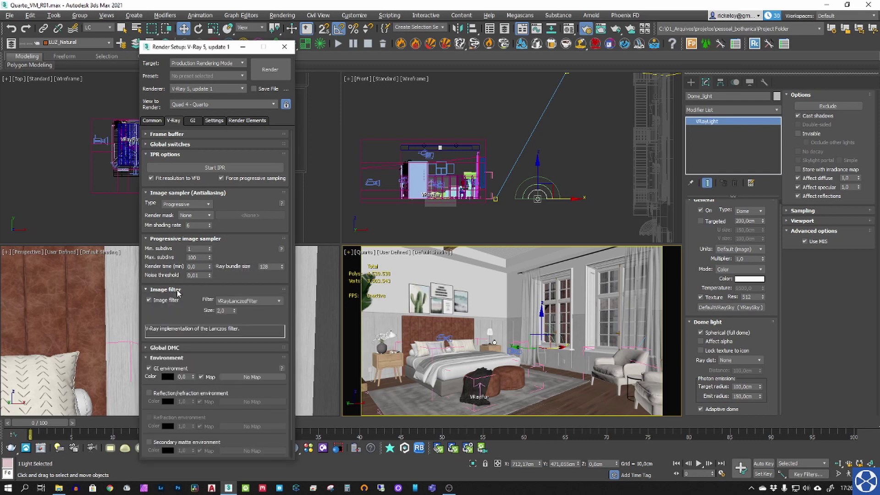
click(201, 288)
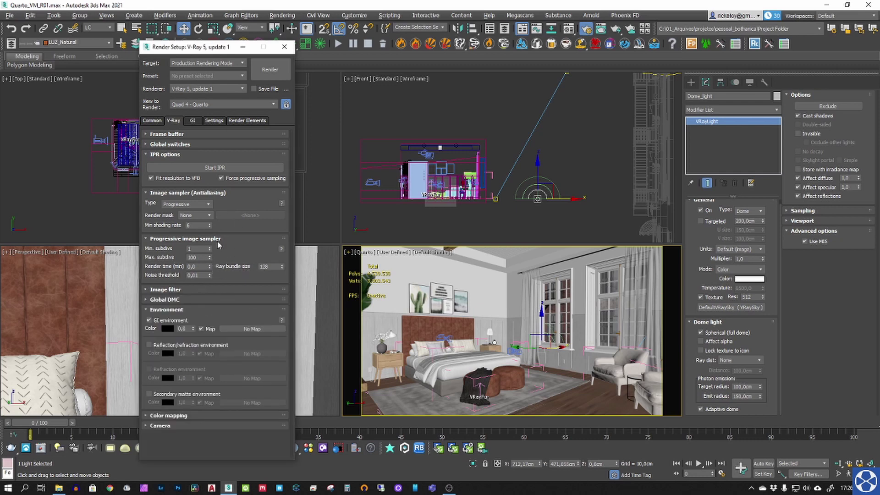
click(193, 121)
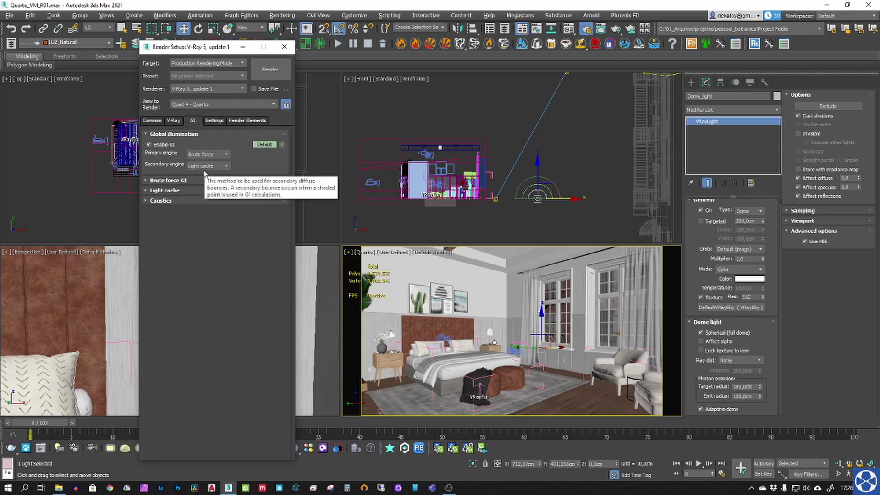
click(246, 120)
click(208, 122)
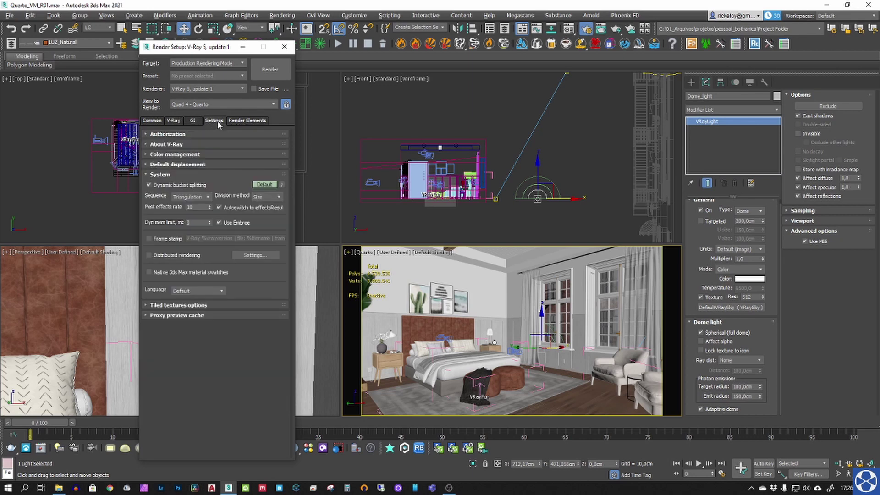
click(153, 121)
click(169, 120)
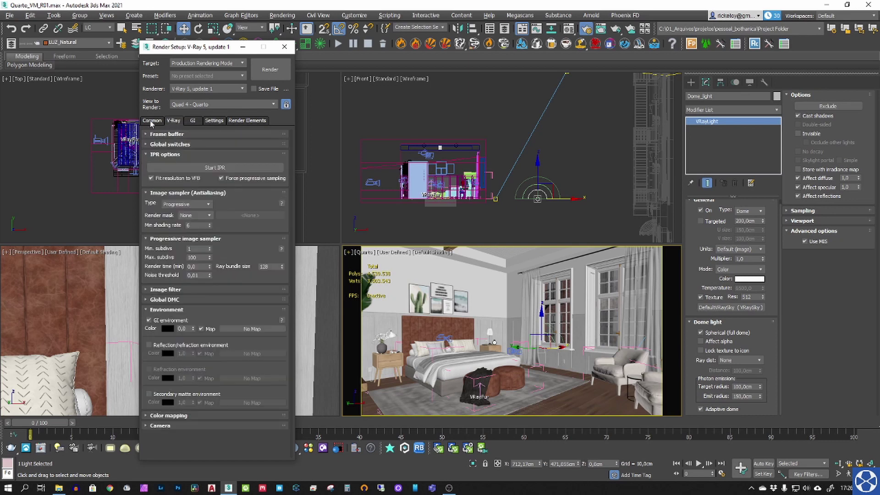
click(153, 120)
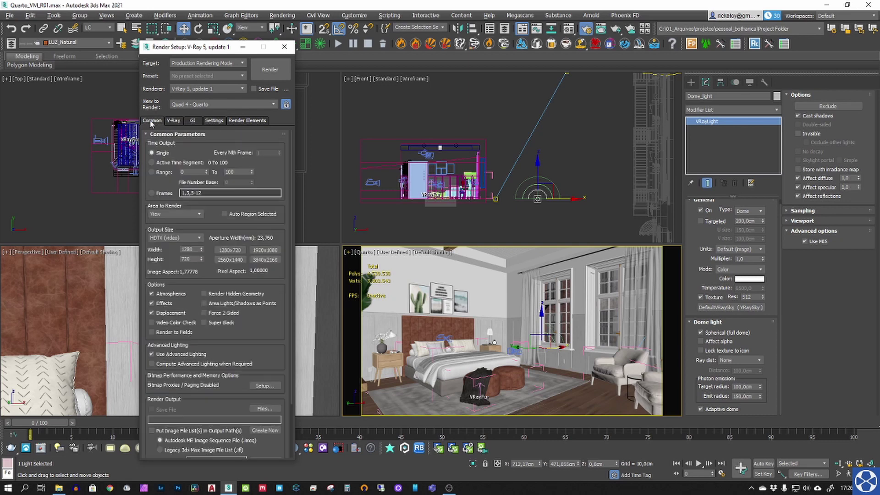
- Set the render output width to 1000 and render the Quarto camera view
double_click(189, 249)
text(1000)
key(Return)
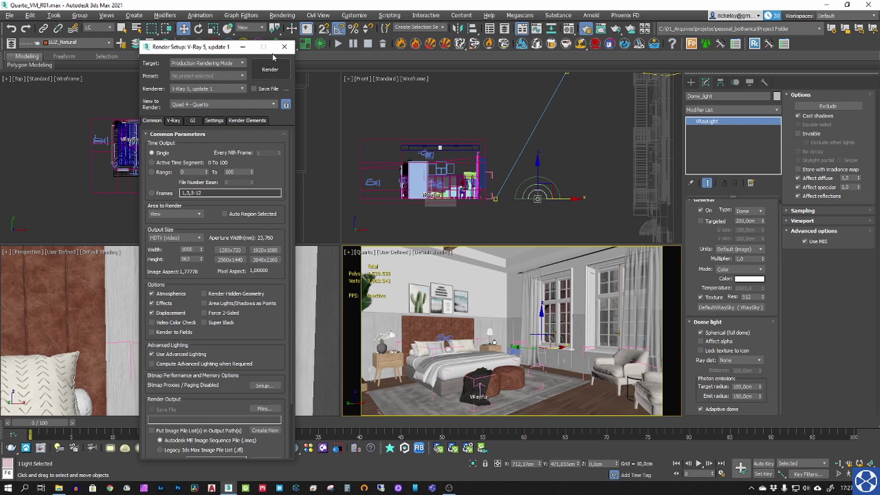
click(270, 70)
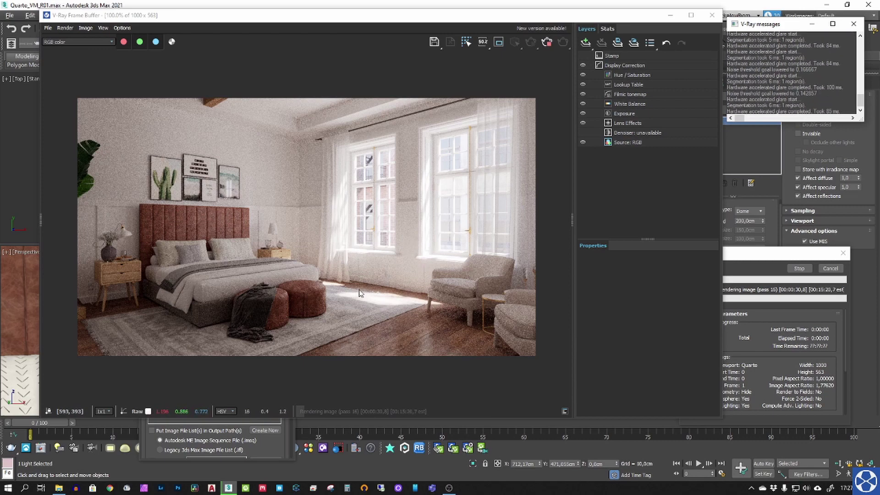
- Examine the window and curtain area in the test render up close, stop the rendering and close the frame buffer
click(345, 207)
scroll(346, 207, up, 3)
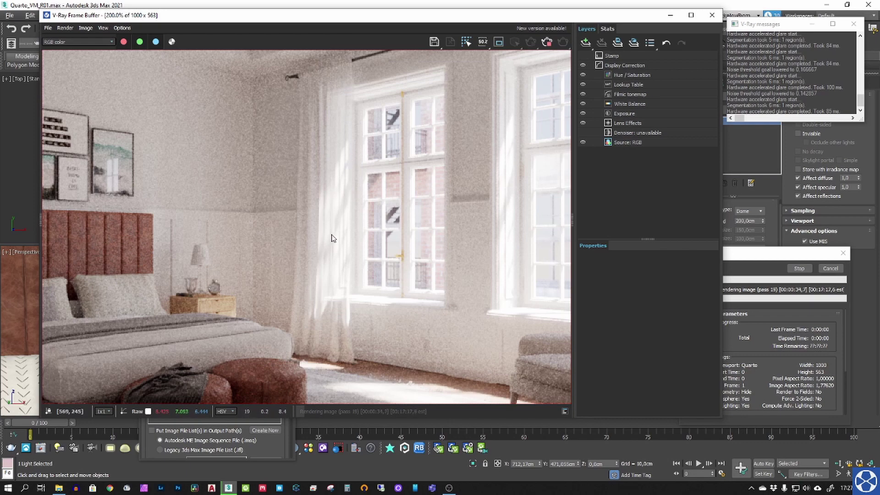
scroll(320, 238, down, 3)
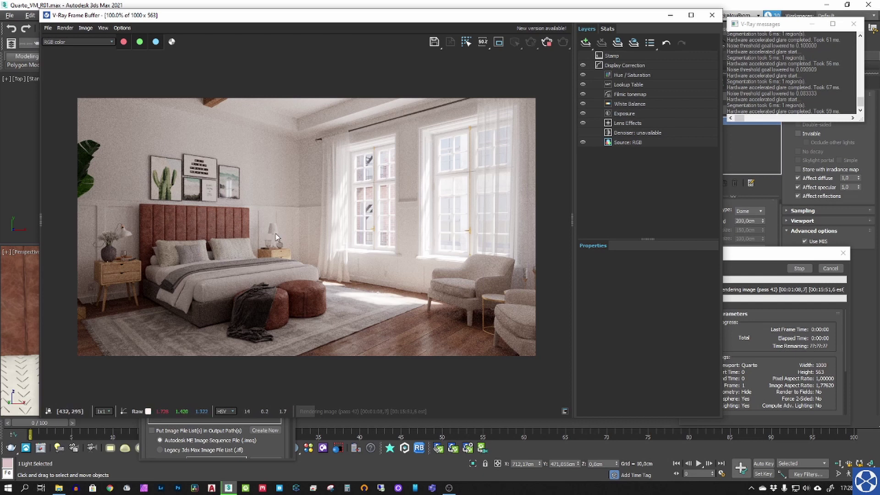
click(547, 43)
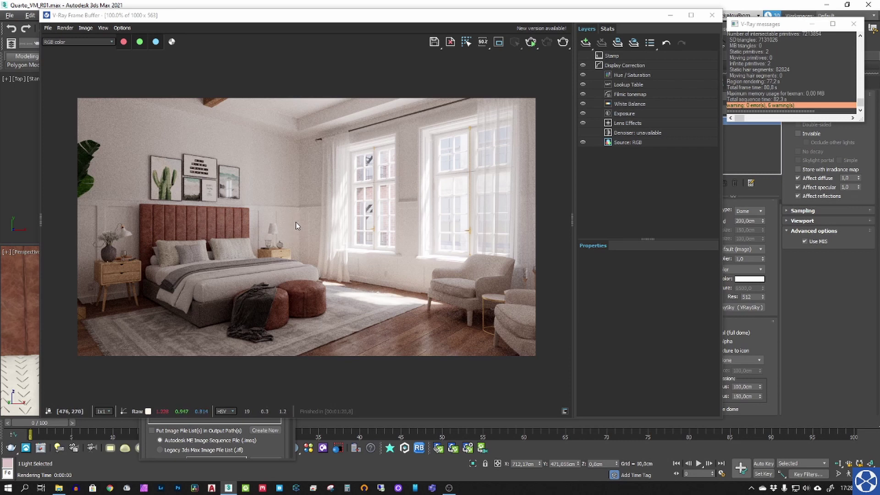
click(711, 16)
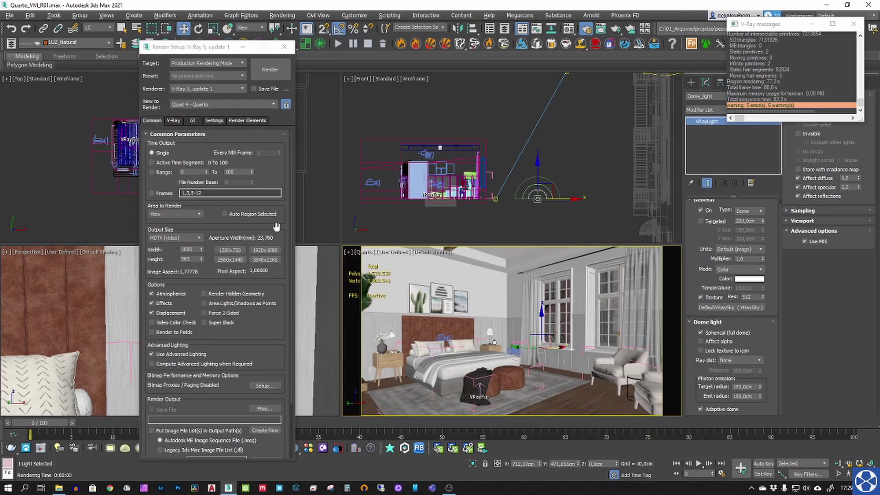
- Add a VRayDenoiser render element and briefly reopen the frame buffer to check the last render
click(246, 121)
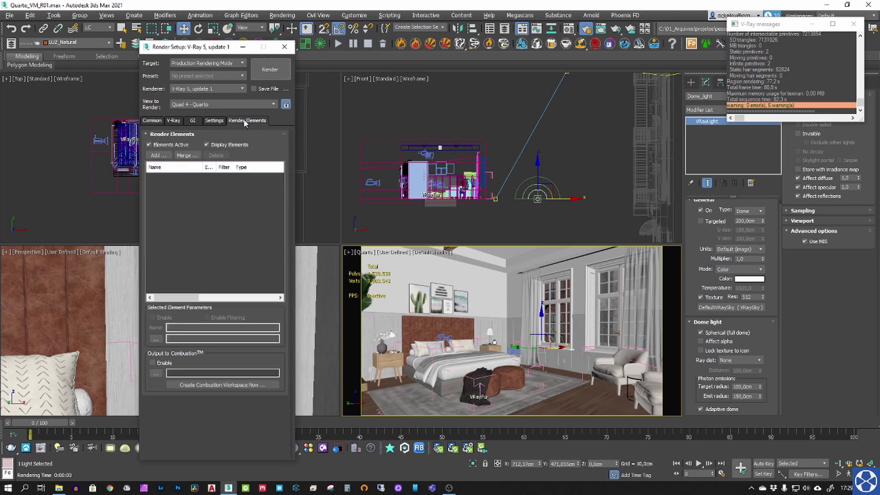
click(159, 156)
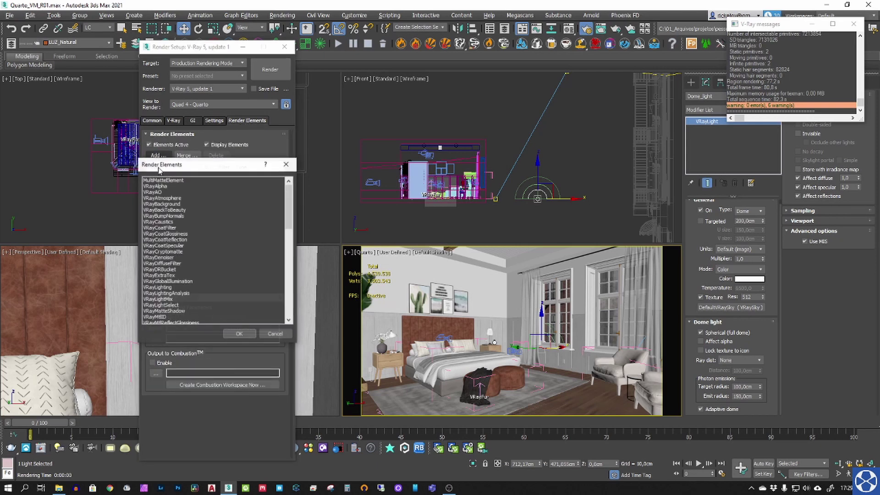
click(166, 258)
click(239, 334)
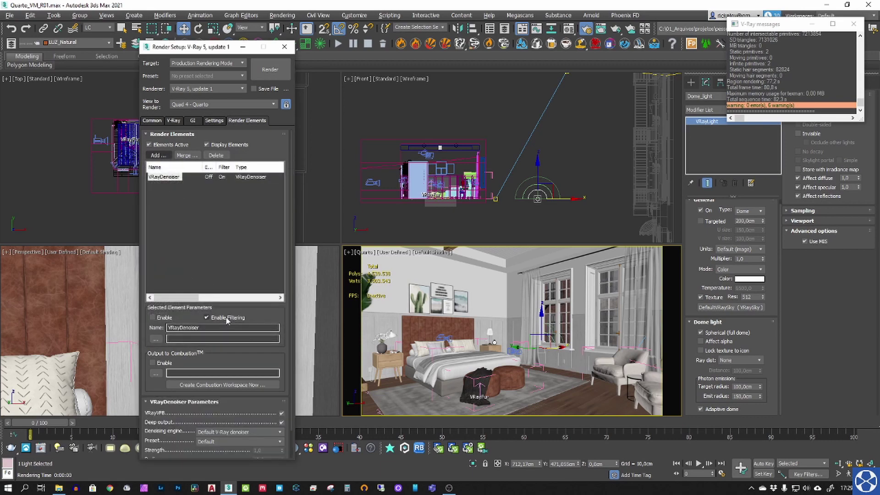
scroll(265, 362, down, 2)
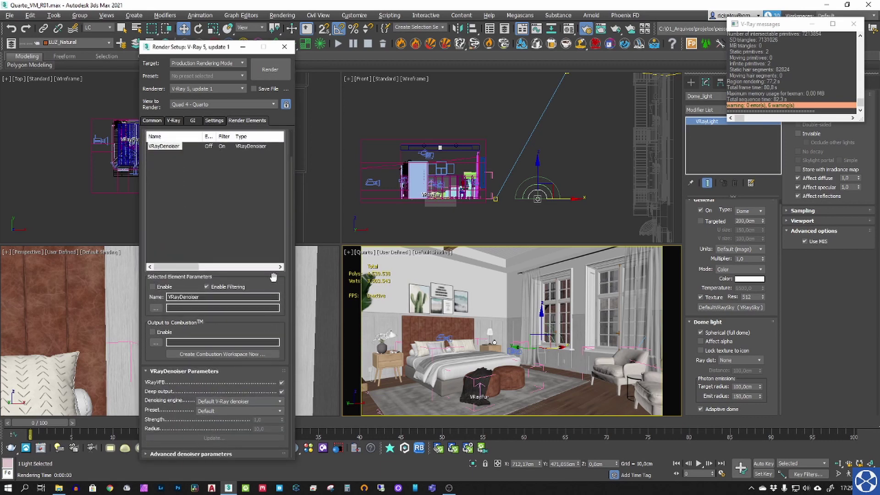
click(45, 449)
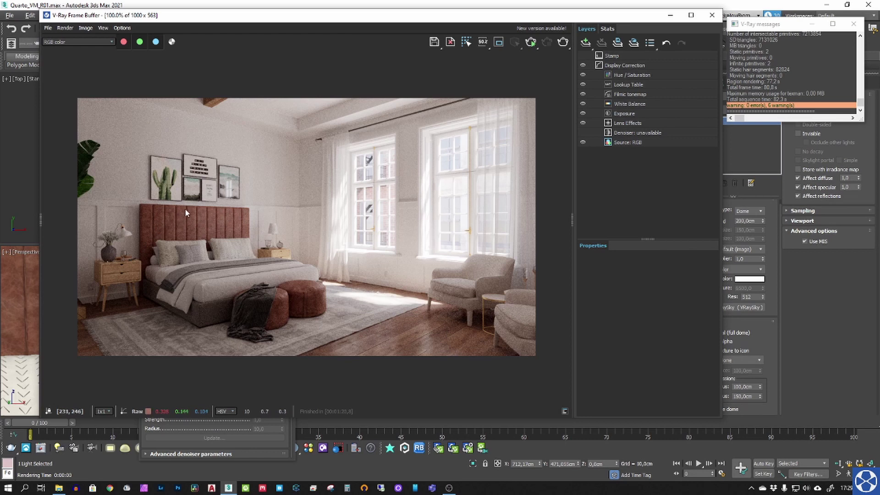
click(712, 15)
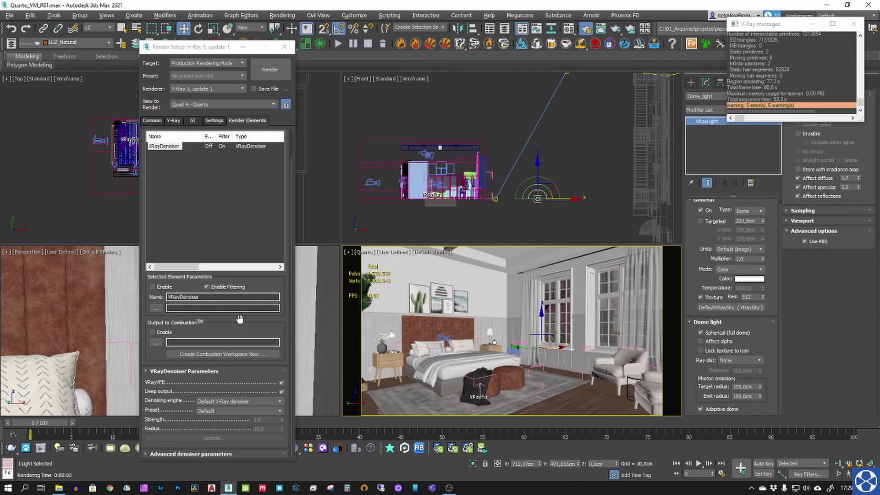
- Set the VRayDenoiser preset to Mild and switch its denoising engine to NVIDIA AI denoiser
click(256, 402)
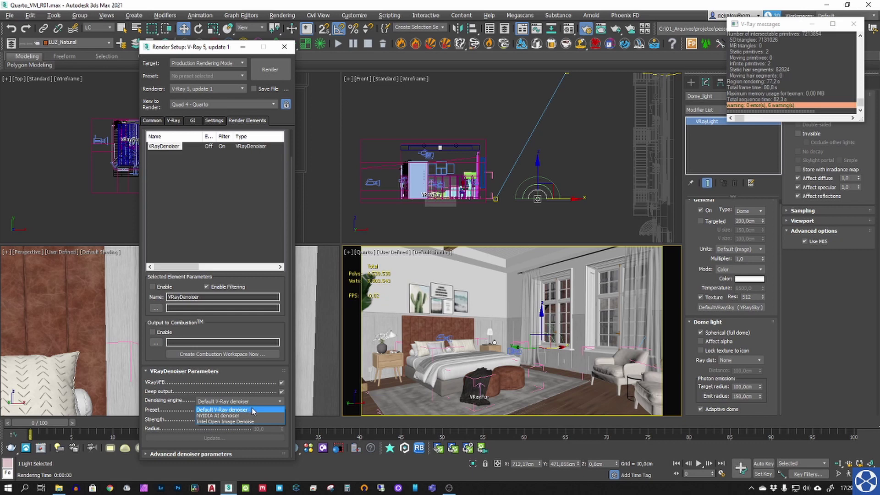
click(252, 410)
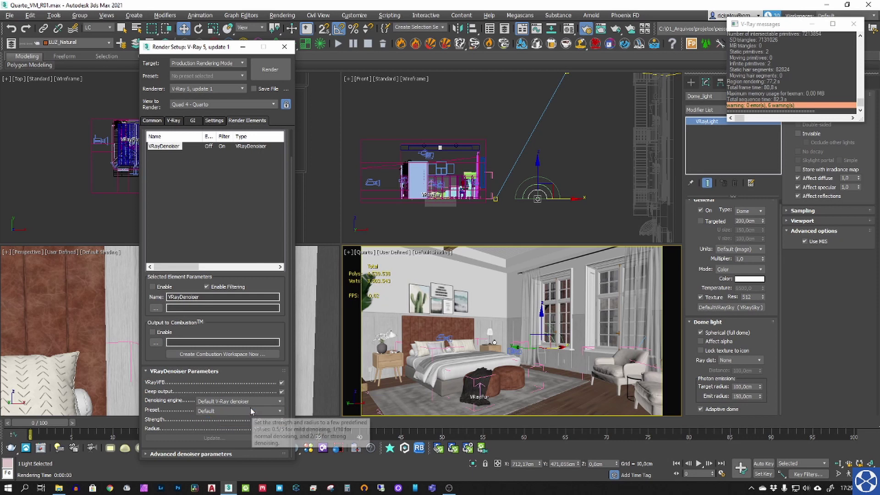
click(221, 410)
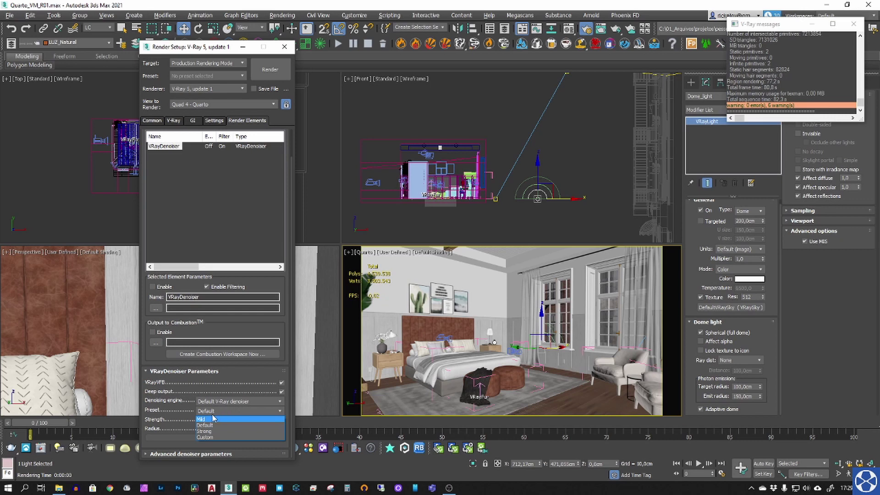
click(213, 418)
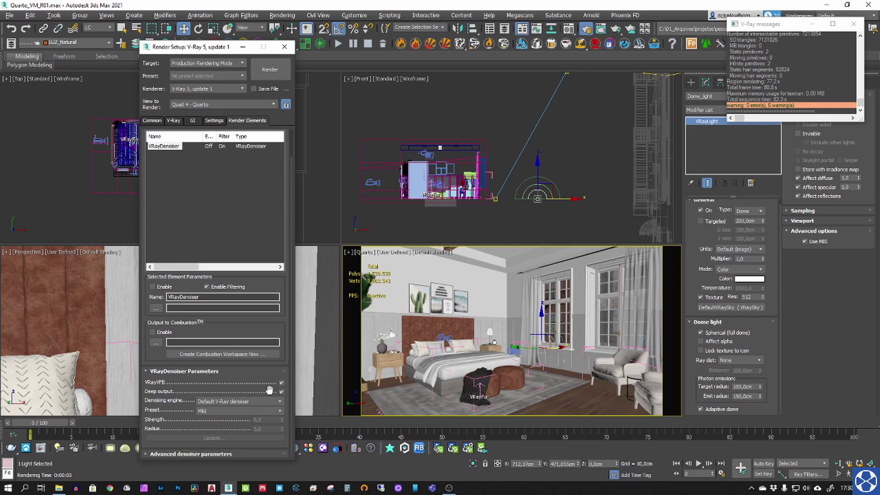
click(271, 401)
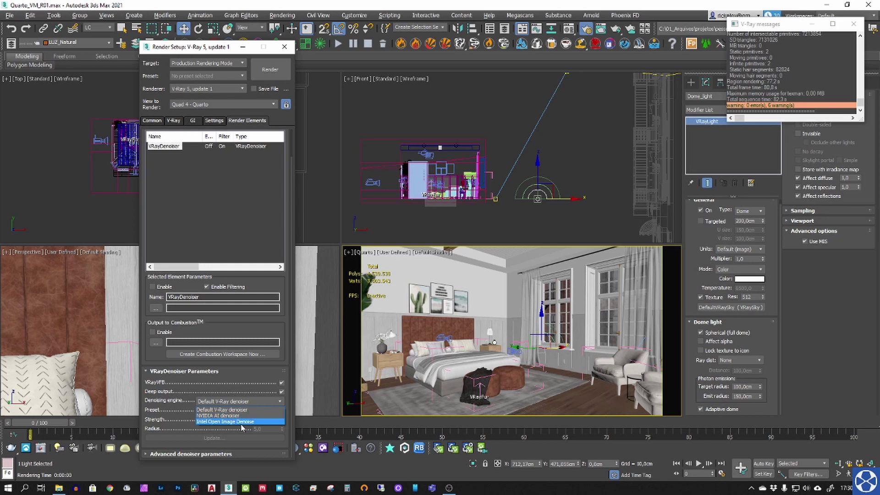
click(229, 416)
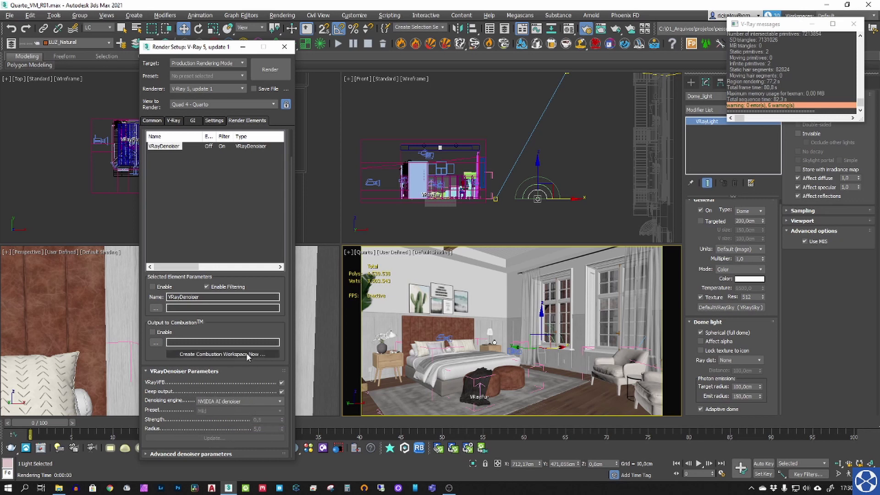
- Close the render settings and start V-Ray Viewport IPR in the Quarto camera view
click(285, 47)
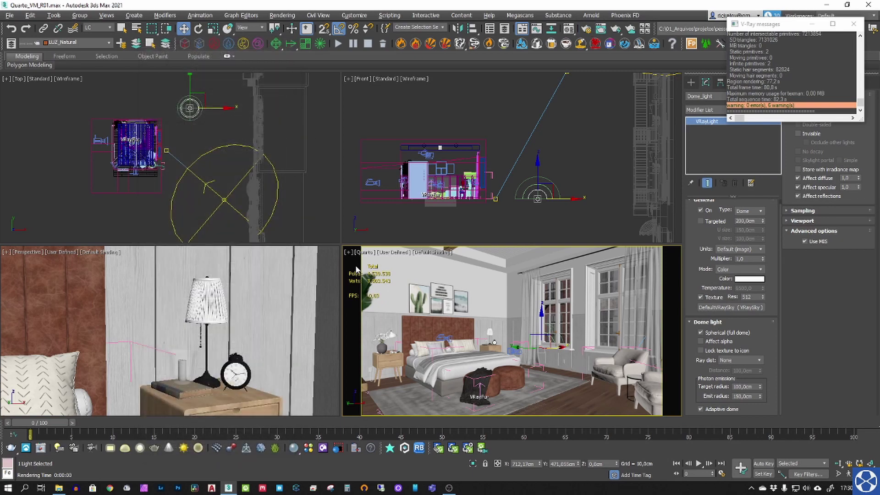
click(399, 253)
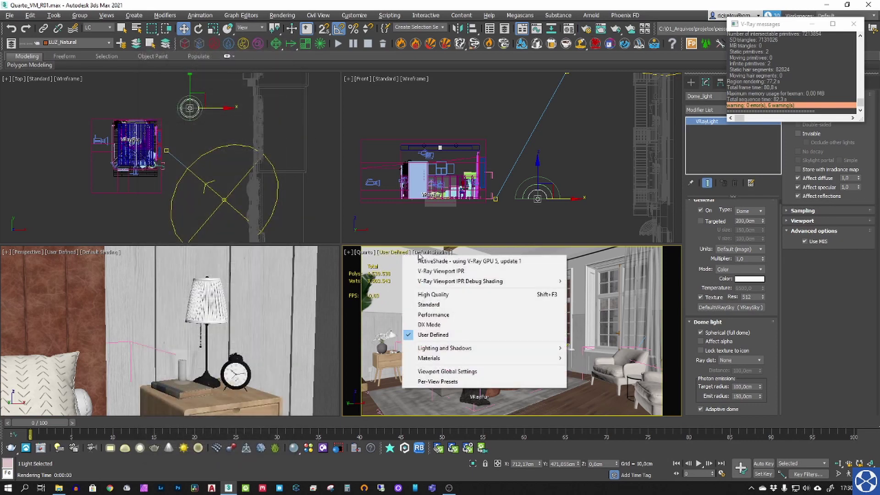
click(448, 275)
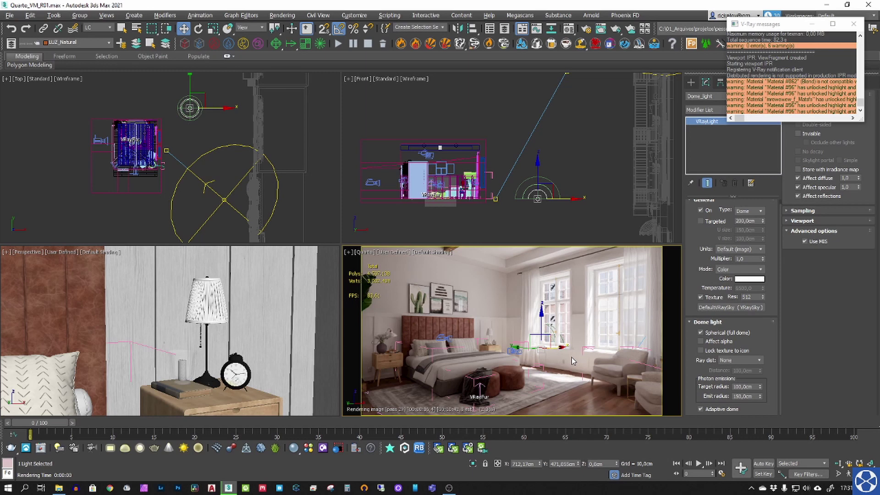
- Lower VRaySun001 in the Front view to about Z -87 cm and move it in the Top view to about X 750, Y -851 cm
scroll(534, 97, down, 2)
middle_drag(533, 97, 507, 152)
click(553, 88)
middle_drag(542, 125, 503, 127)
scroll(504, 92, down, 3)
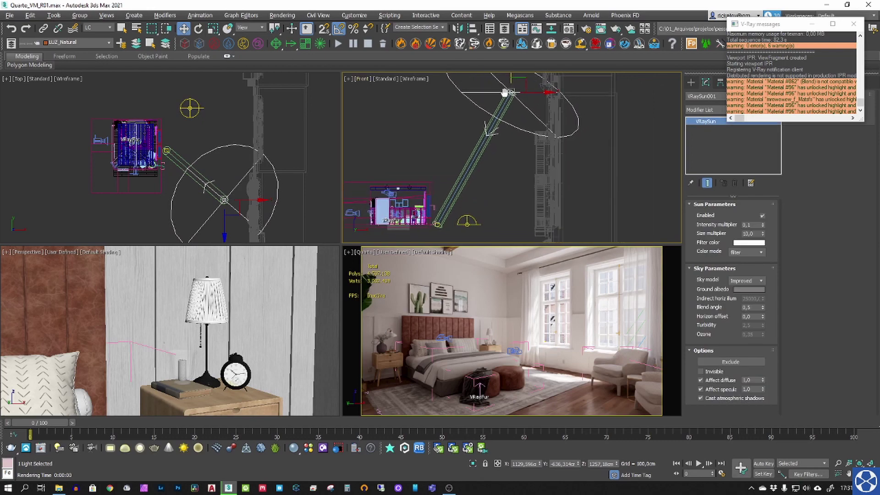
drag(506, 89, 505, 146)
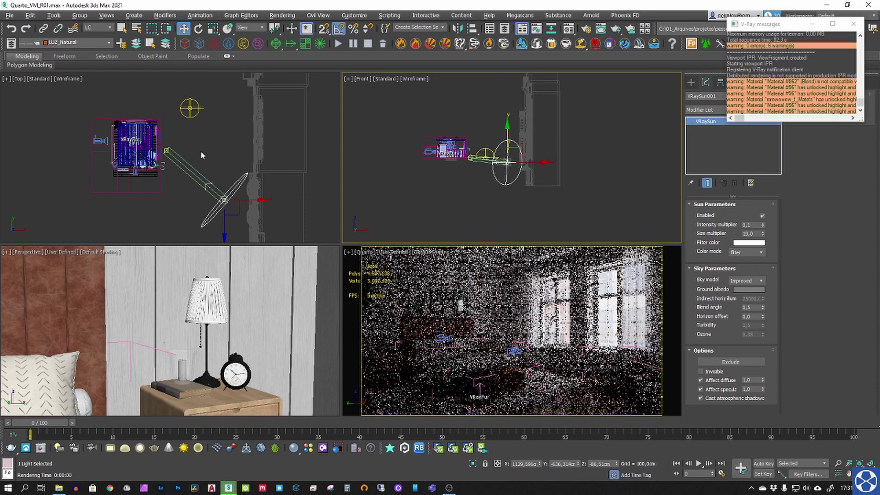
middle_drag(202, 154, 202, 140)
drag(240, 171, 209, 189)
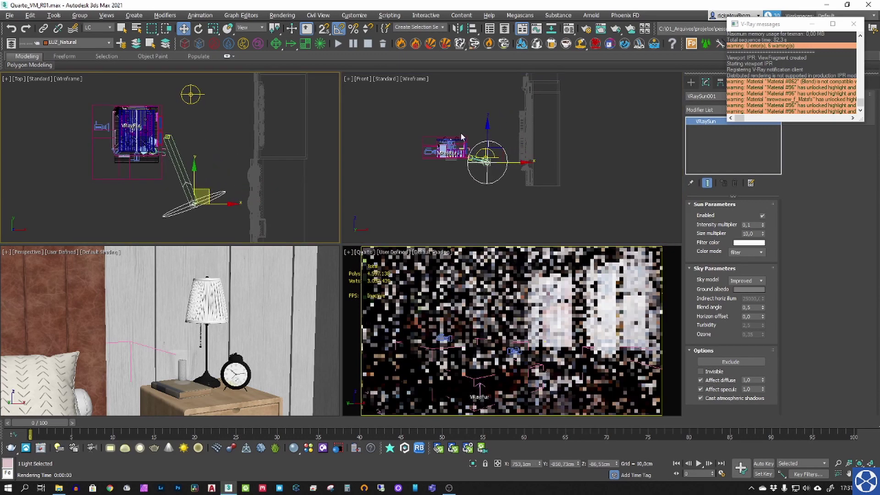
- Lower VRaySun001 in the Front view well below the room's floor, to about Z -235 cm, and deselect it
middle_click(492, 140)
drag(489, 138, 490, 152)
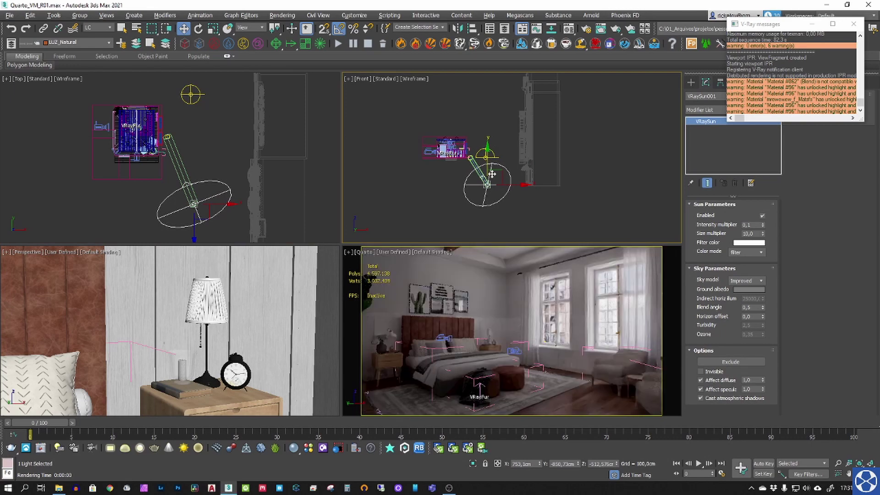
drag(492, 171, 491, 155)
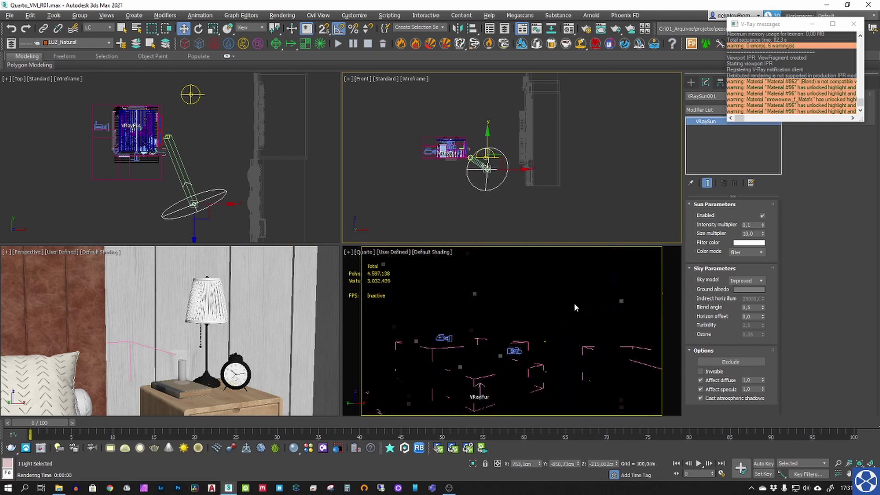
click(524, 301)
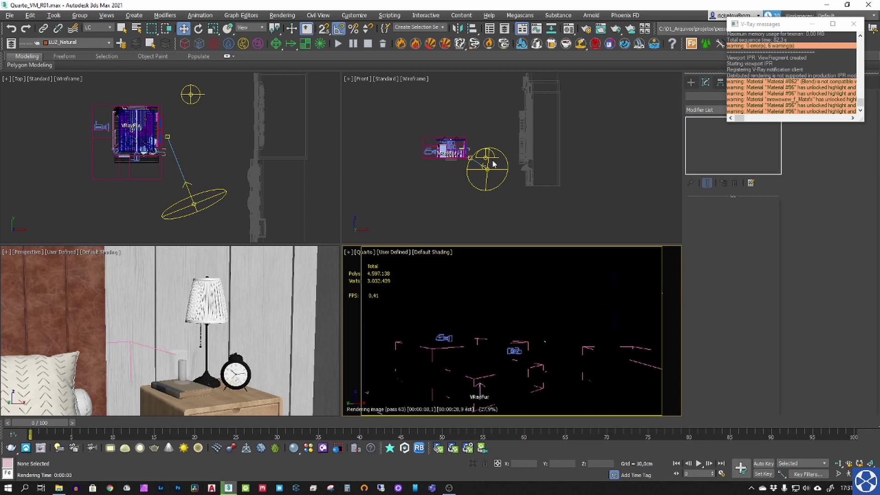
- Reselect VRaySun001 and raise it in the Front view to about Z 38 cm, near the horizon
click(489, 169)
mouse_move(487, 143)
mouse_down()
mouse_move(492, 117)
mouse_move(487, 131)
mouse_up()
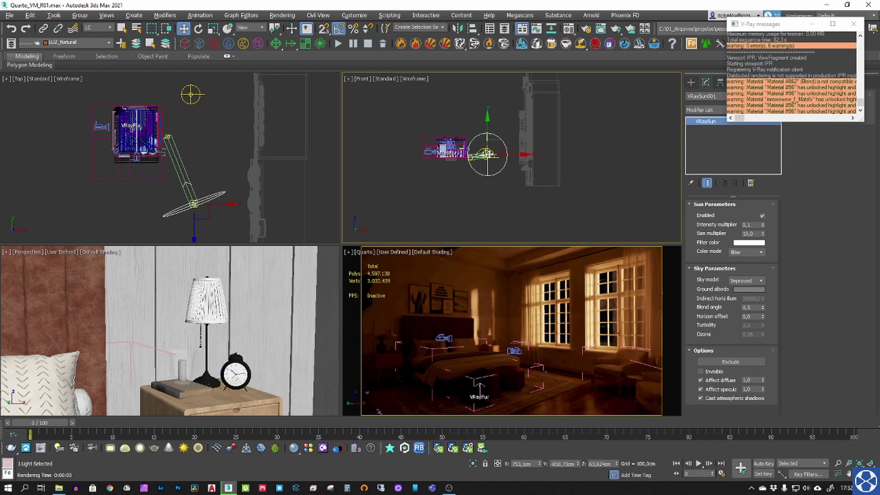
drag(489, 129, 488, 132)
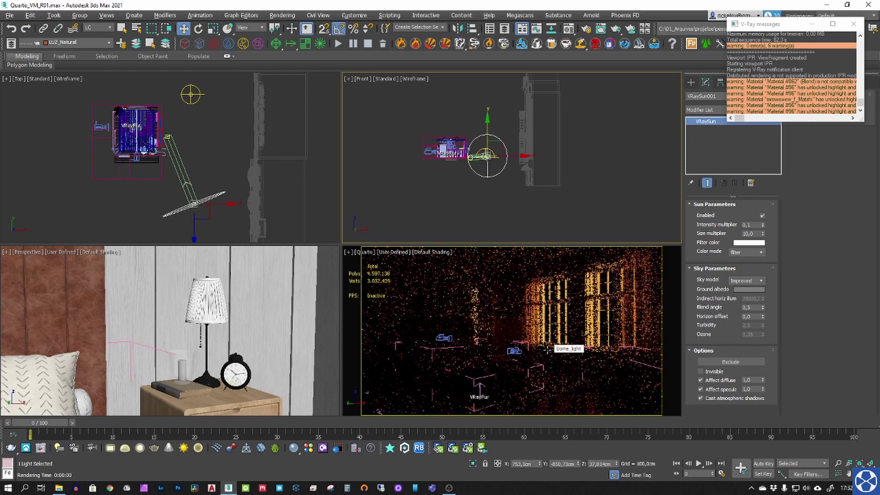
- Raise VRaySun001 to about Z 1196 cm, move it in the Top view to about X 956, Y -335 cm, and deselect it
middle_drag(530, 152, 527, 155)
drag(495, 150, 495, 88)
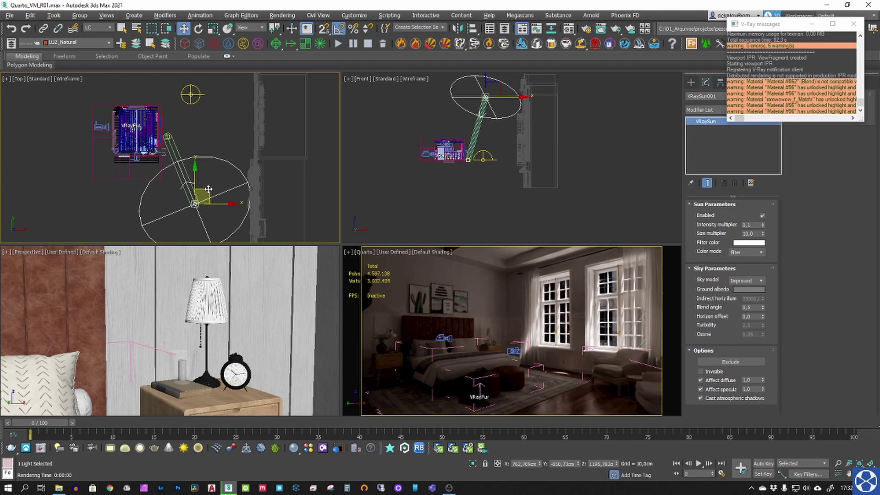
drag(208, 189, 225, 147)
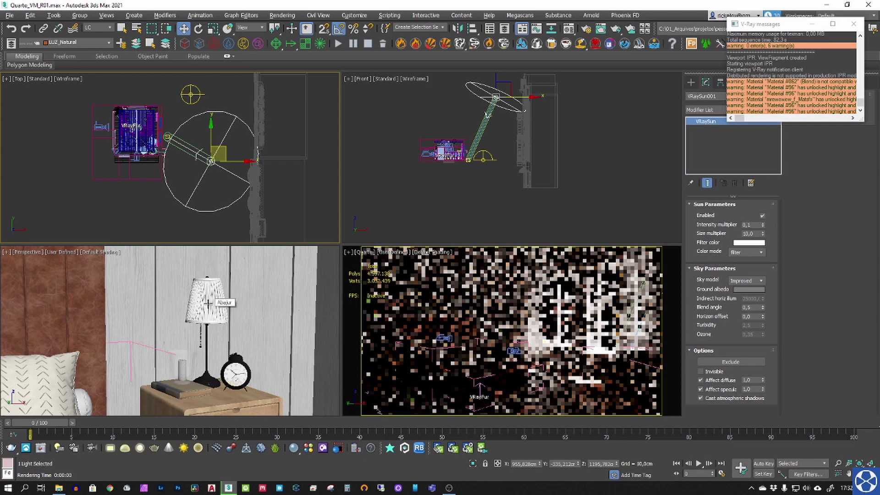
click(542, 323)
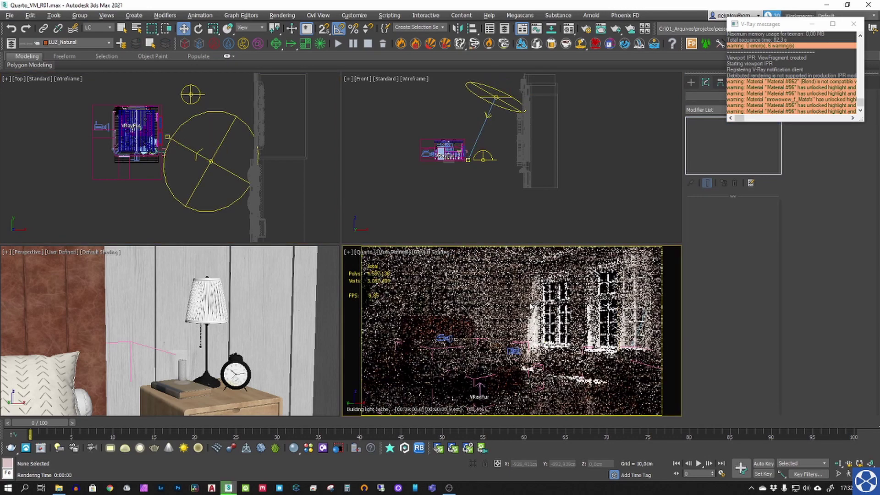
- Select the ceiling spotlight group spot_lumini_focus_led_r_005 in the Front view and minimize the V-Ray messages window
click(226, 279)
scroll(466, 170, up, 8)
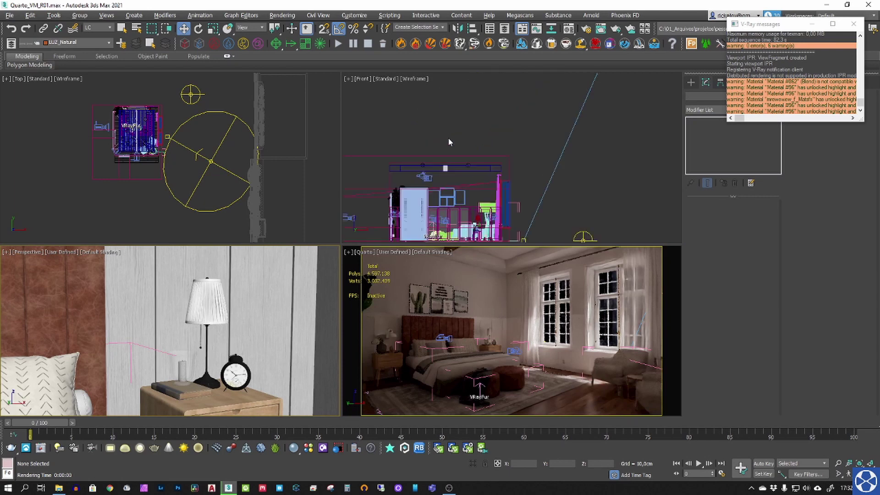
click(473, 167)
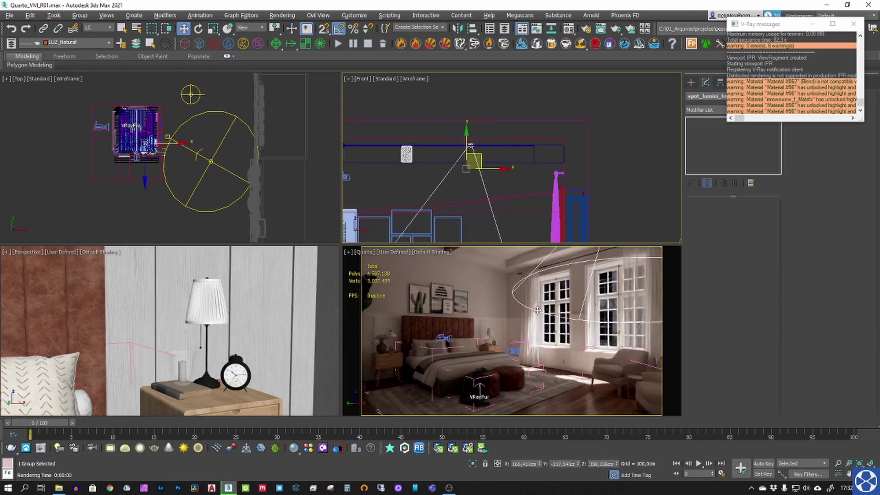
click(813, 26)
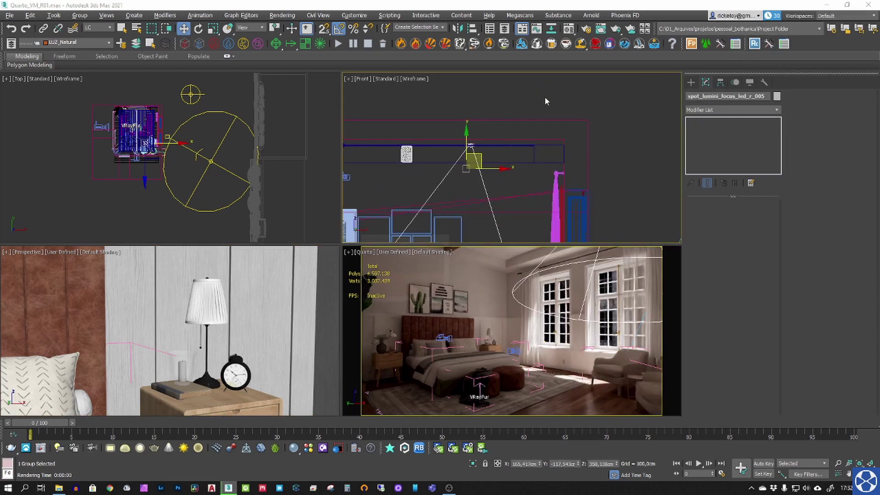
- Turn on the recessed ceiling spotlight's disc VRayLight and set its multiplier to 25
scroll(457, 129, up, 4)
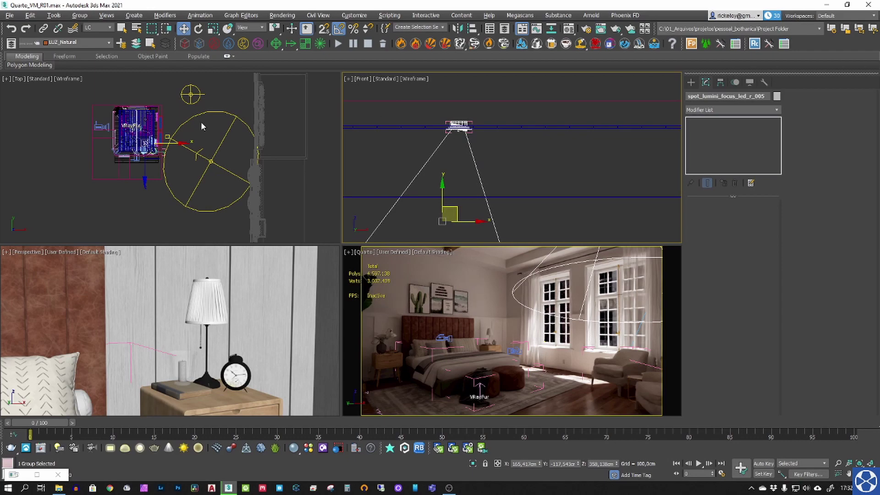
scroll(159, 136, up, 10)
click(178, 167)
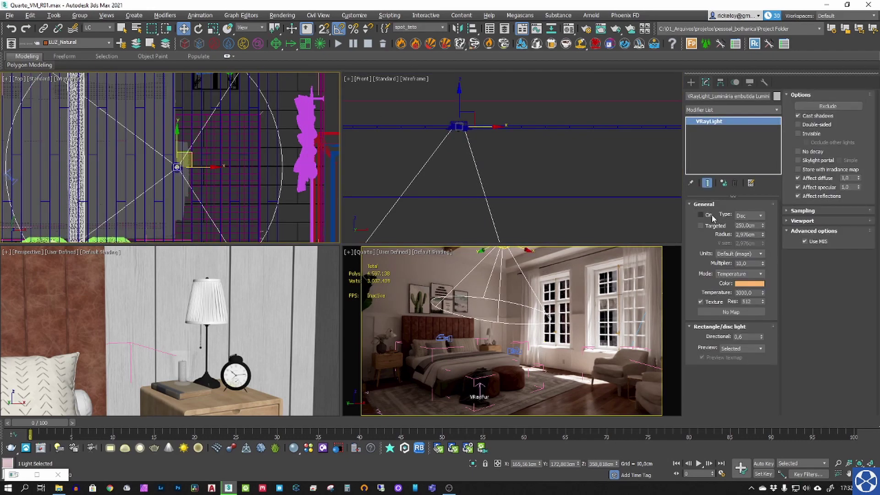
click(711, 214)
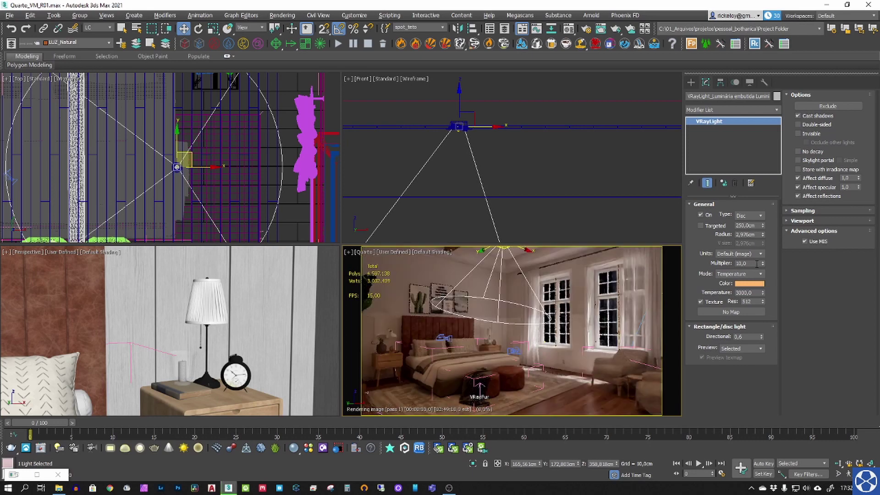
drag(763, 263, 764, 257)
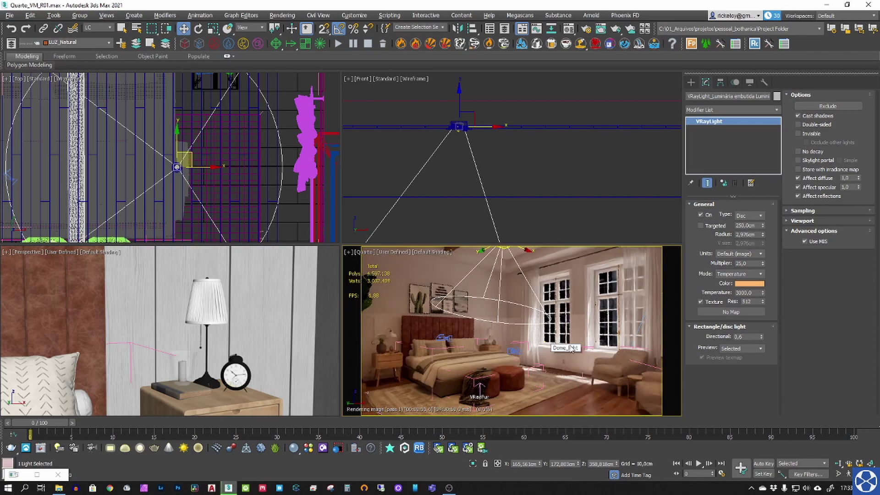
- Move VRaySun001 in the Top view to about X 962, Y -201 cm
scroll(212, 162, down, 5)
scroll(212, 162, down, 7)
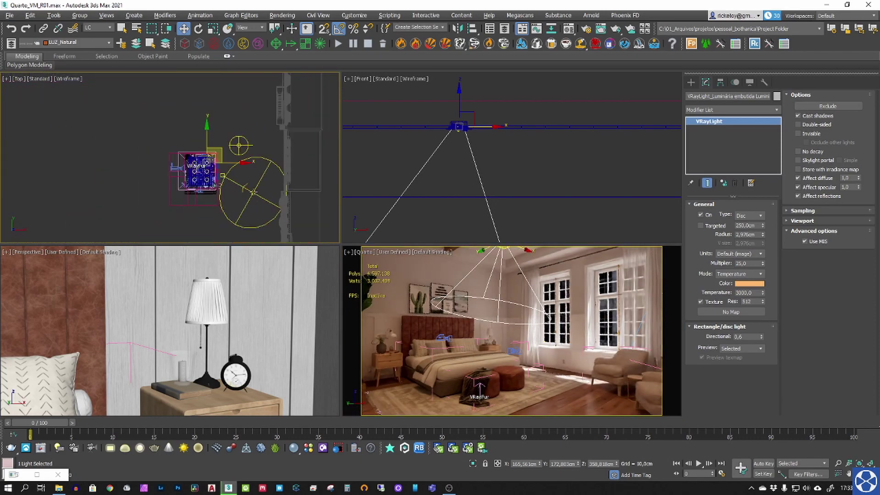
click(253, 192)
drag(261, 177, 262, 168)
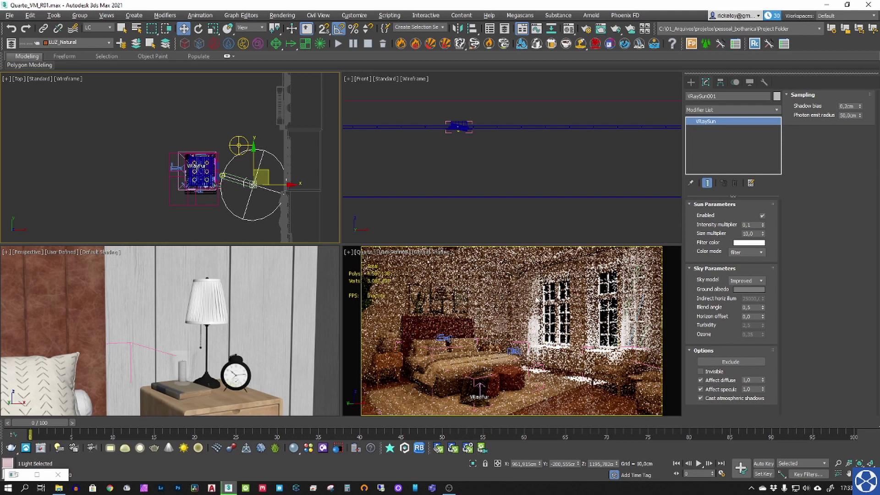
- Turn on the Abajur and table_lamp sphere lights at the two nightstands, and clear the selection
scroll(216, 165, up, 5)
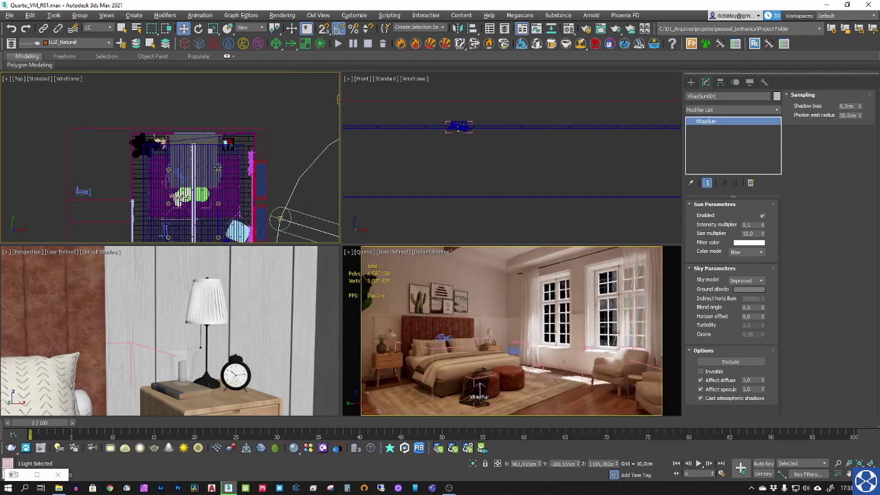
click(228, 142)
scroll(227, 142, up, 3)
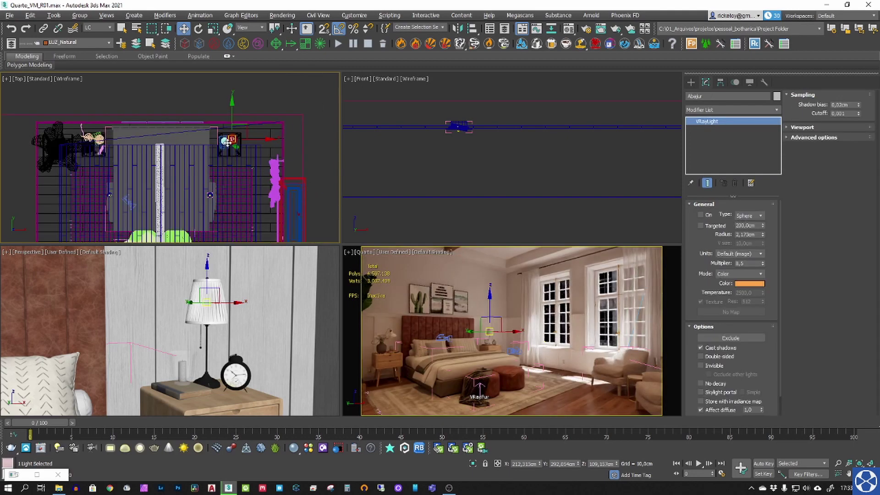
click(700, 214)
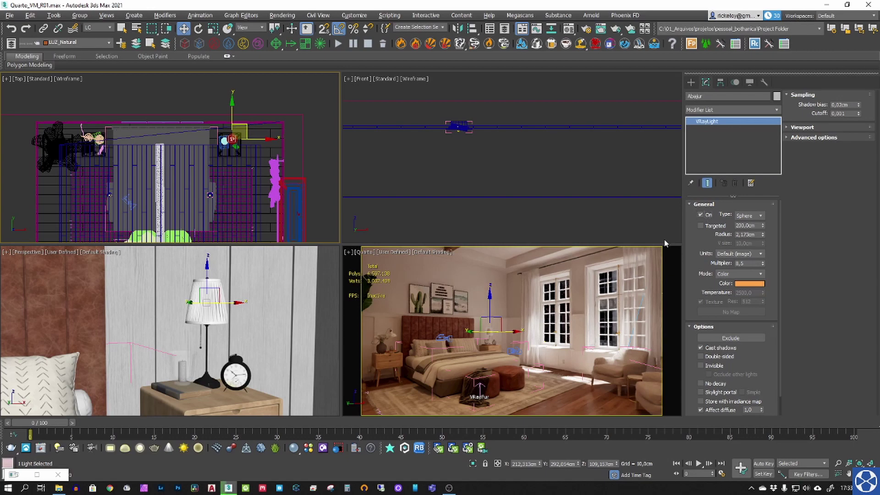
click(100, 138)
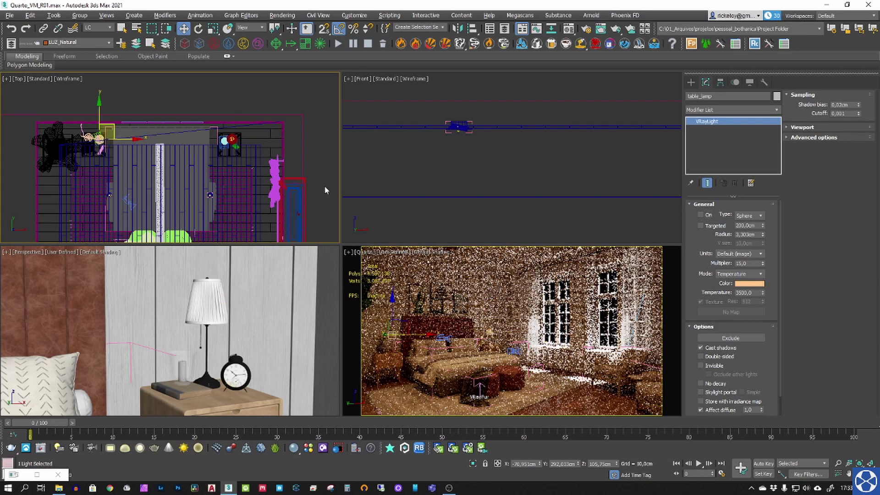
click(701, 214)
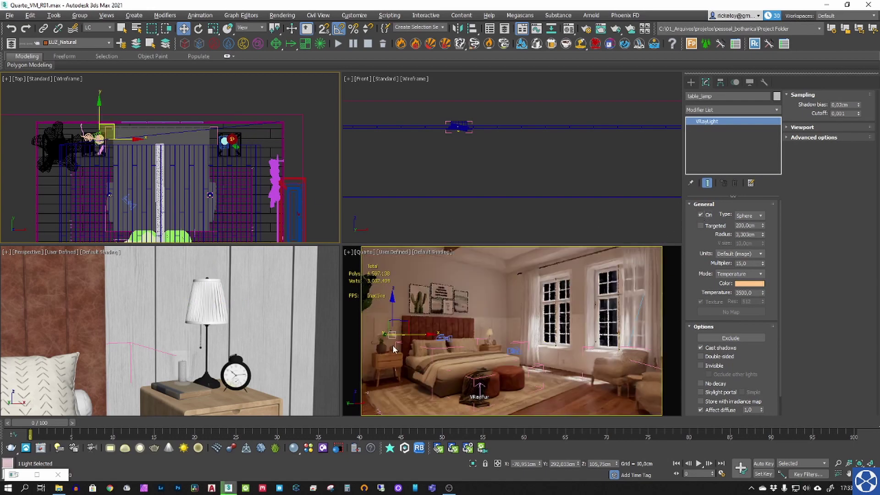
click(472, 338)
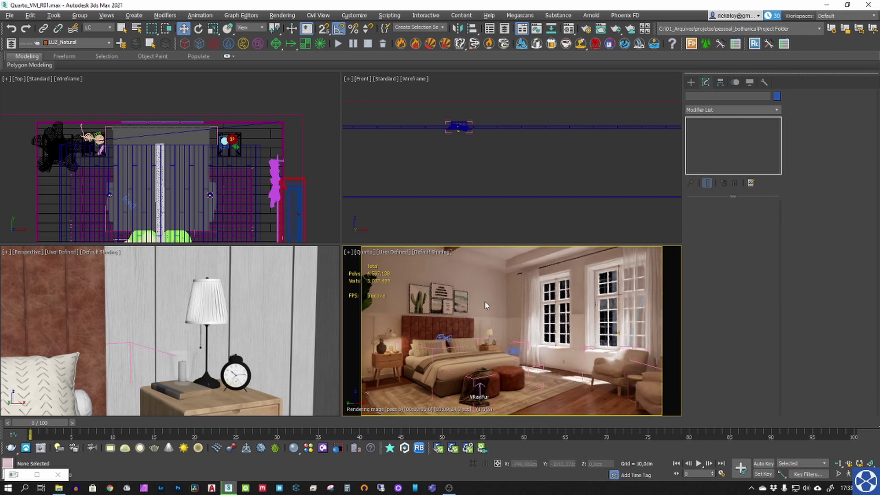
- Turn off V-Ray Viewport IPR in the Quarto view and start interactive rendering in the V-Ray Frame Buffer
click(402, 251)
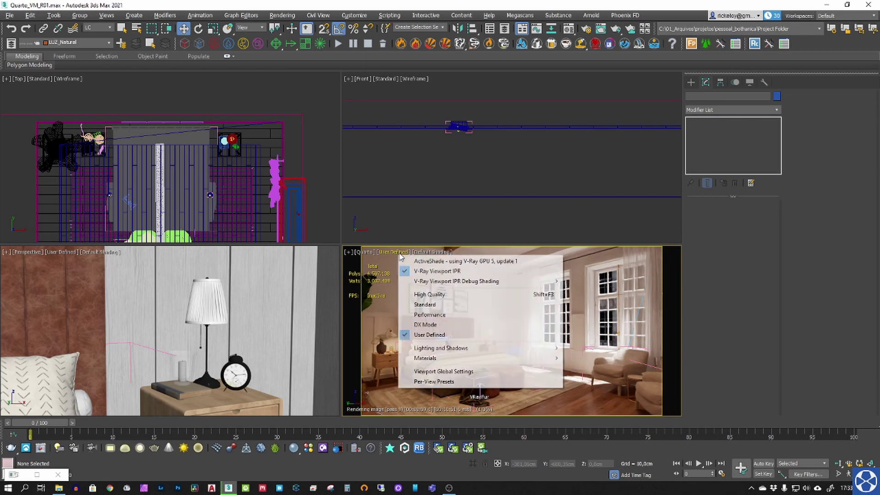
click(439, 271)
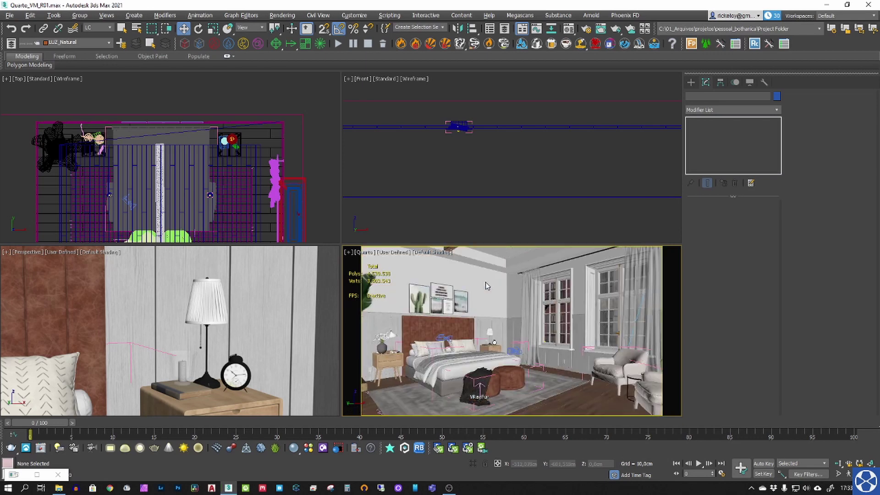
click(42, 449)
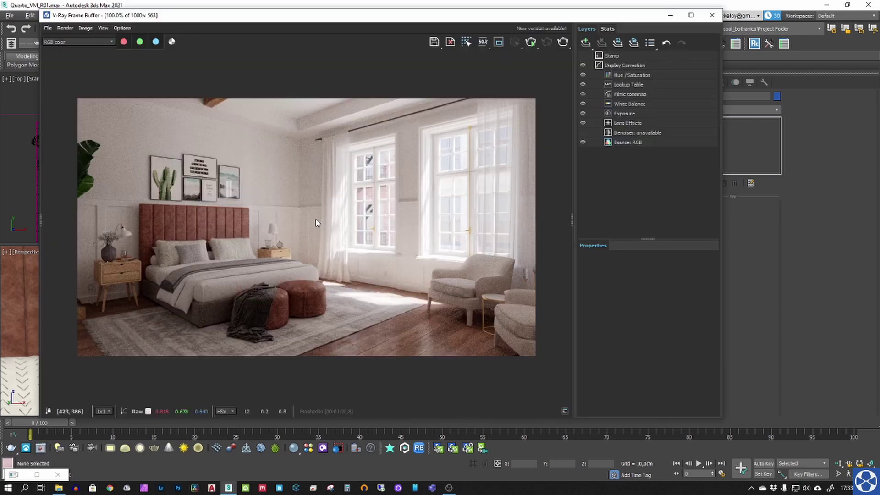
click(532, 43)
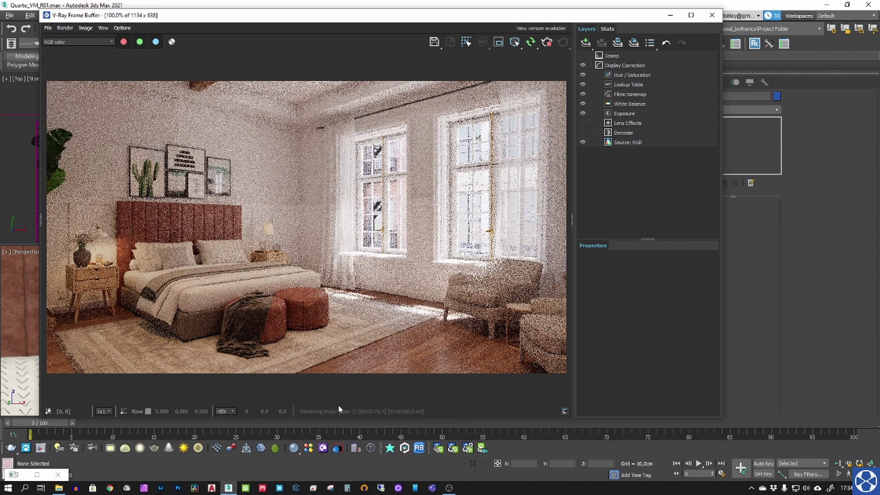
- Enable the Denoiser layer for the interactive render, and end the render by stopping it and closing the frame buffer
click(624, 133)
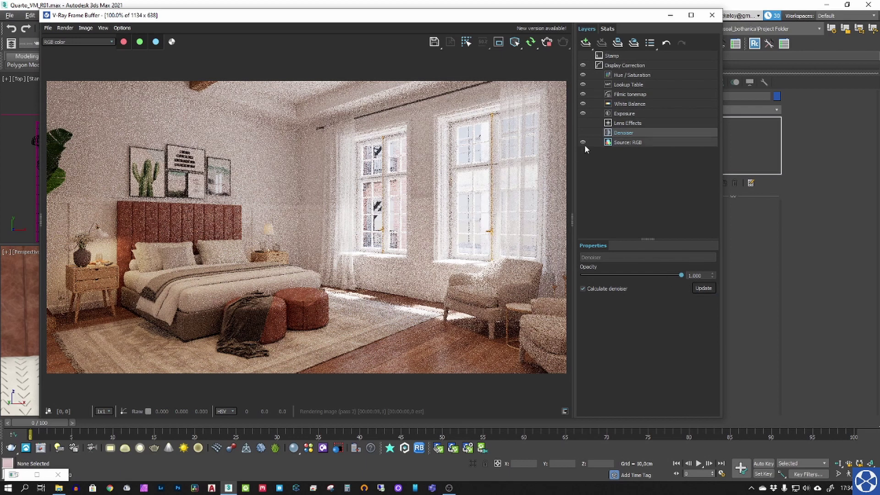
click(583, 132)
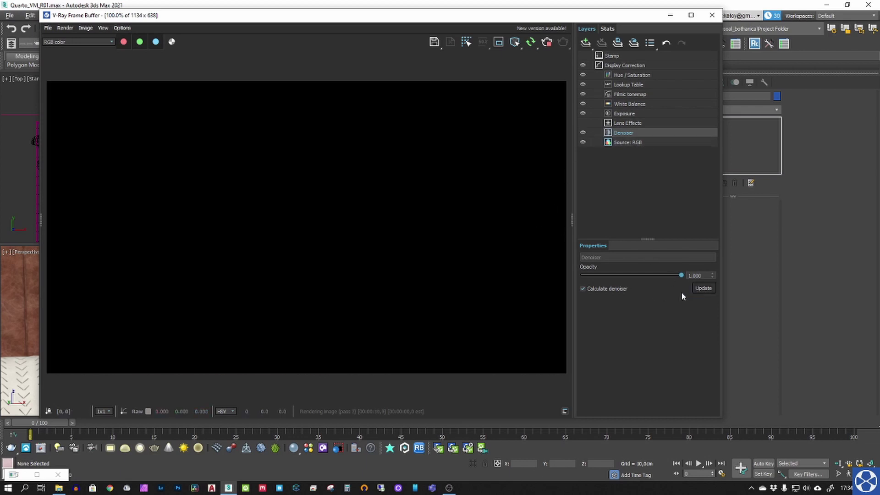
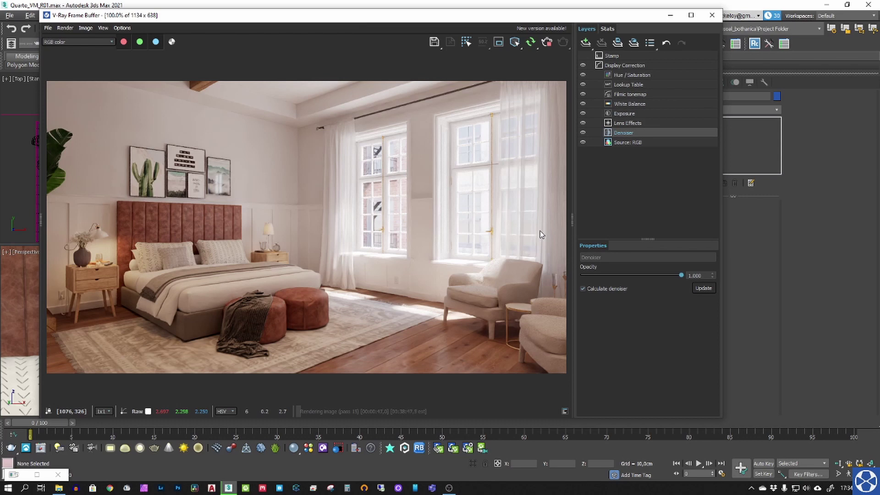
click(549, 43)
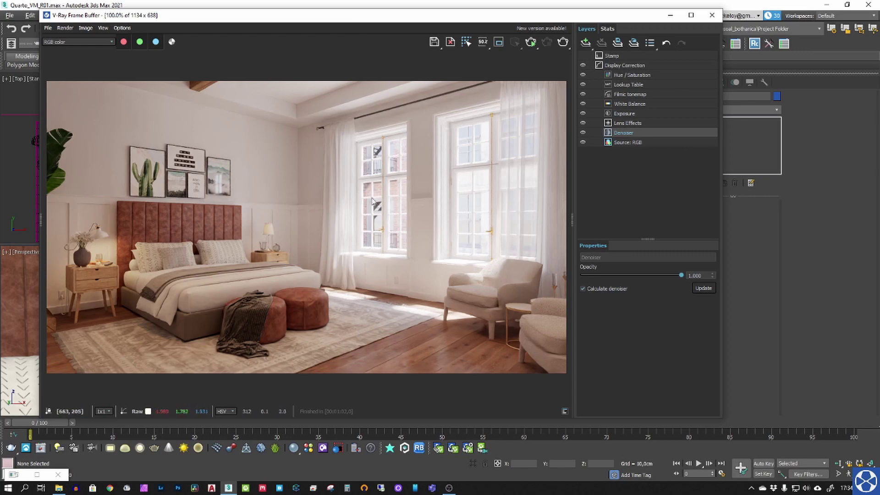
click(714, 16)
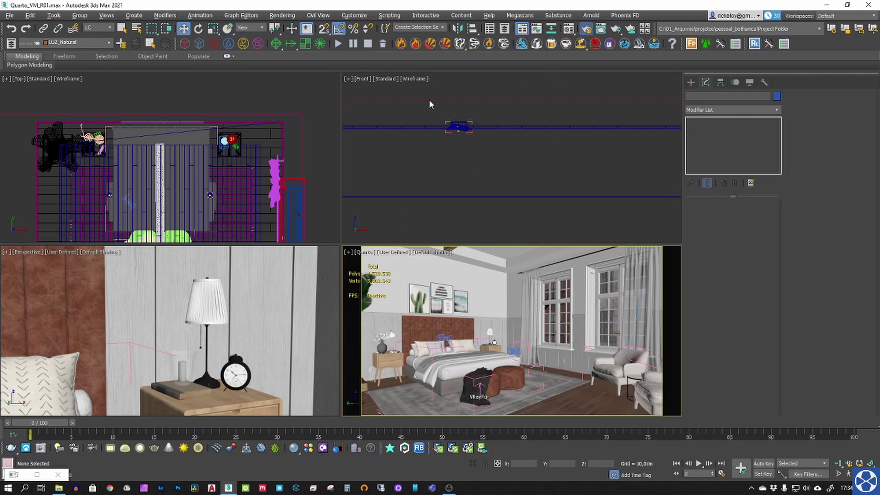
- Add a VRayLightMix render element in the render setup and close the setup window
key(F10)
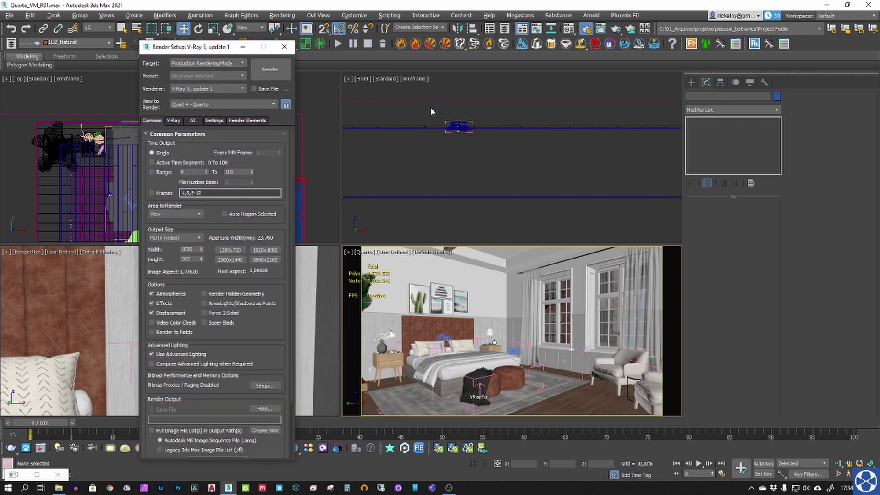
click(244, 121)
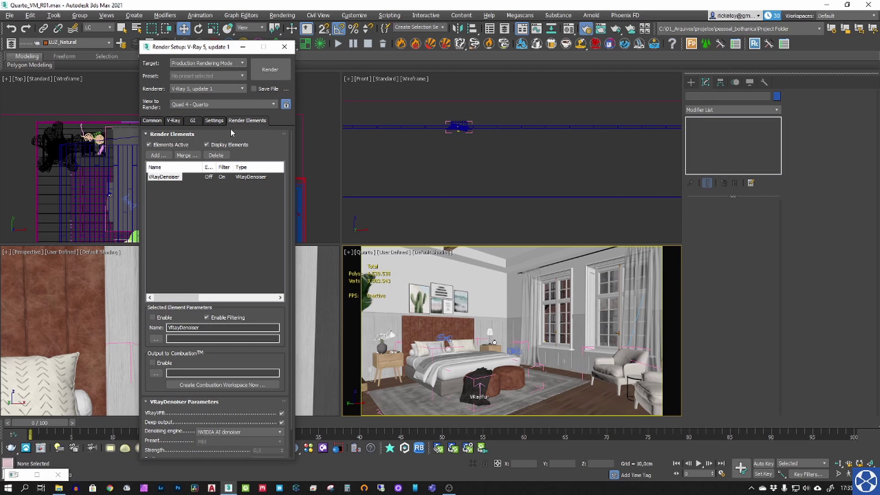
click(156, 155)
click(170, 299)
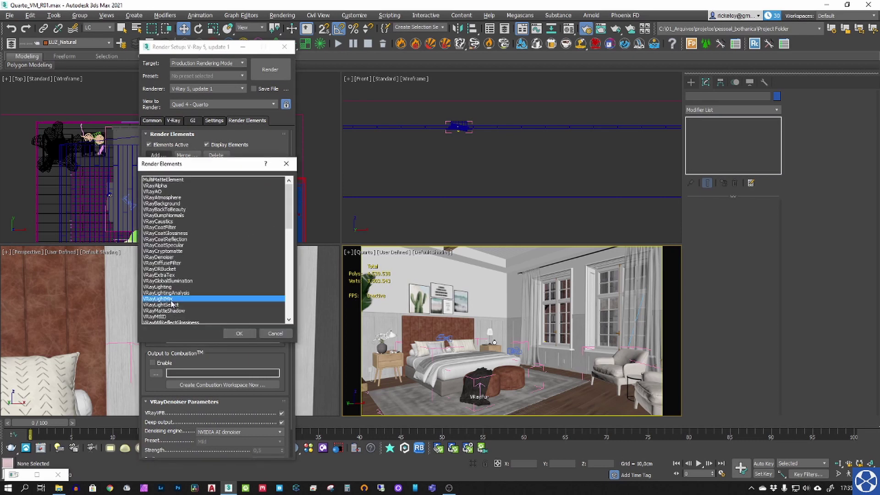
click(240, 334)
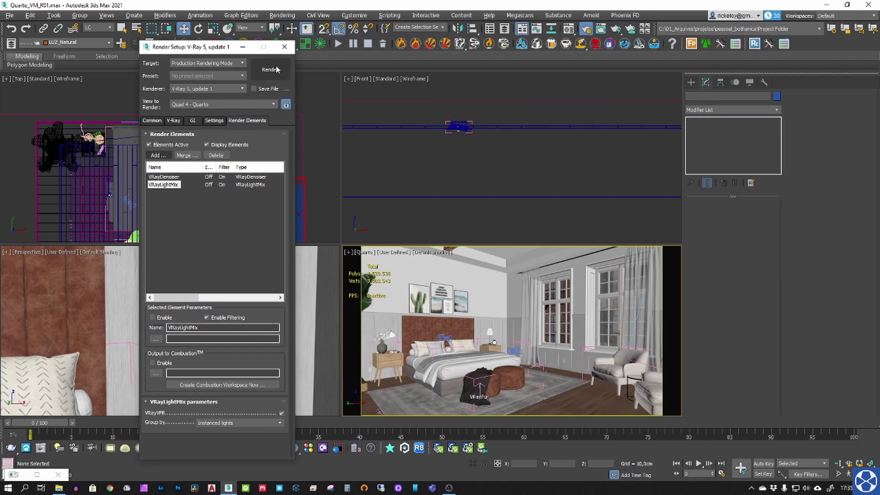
click(284, 48)
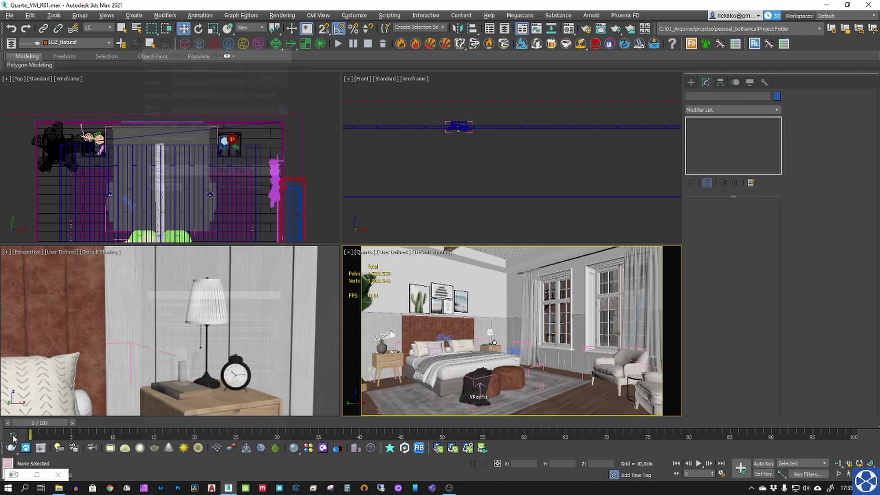
- Restart interactive rendering in the V-Ray Frame Buffer and make its window smaller
click(40, 449)
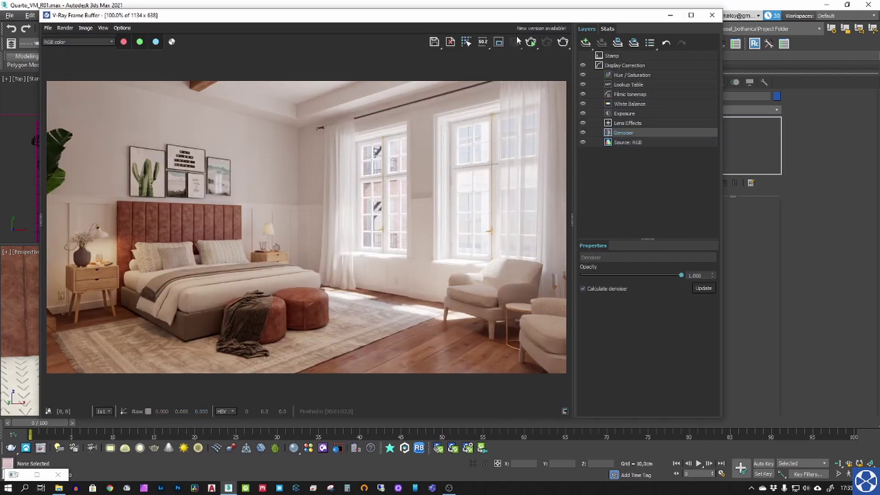
click(530, 43)
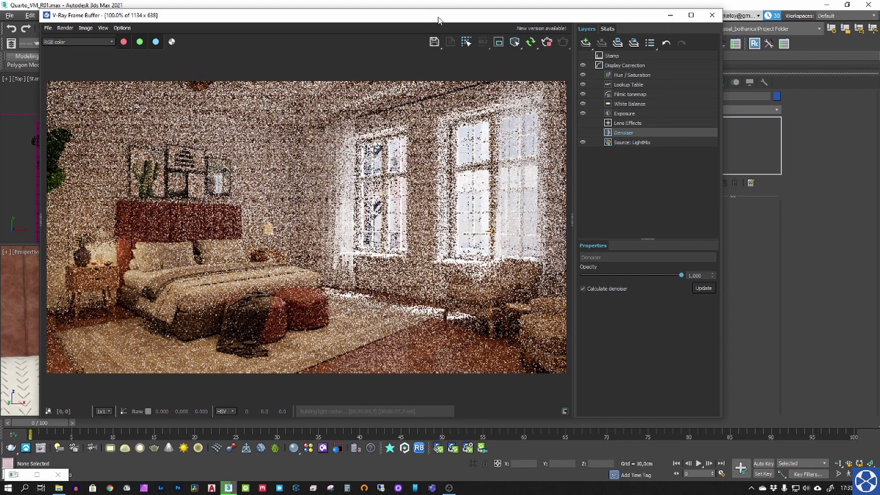
drag(427, 19, 416, 69)
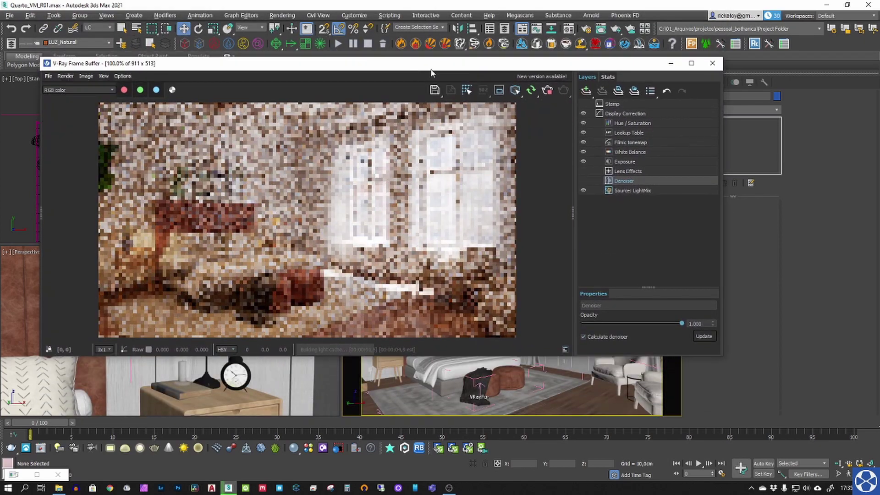
drag(721, 356, 673, 362)
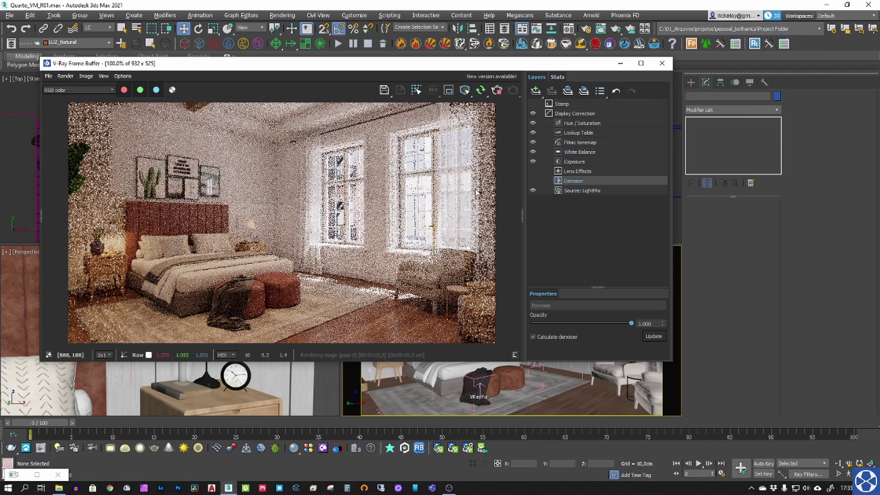
- Show the LightMix source layer's properties and enlarge the frame buffer window to fit the full list of lights
click(583, 191)
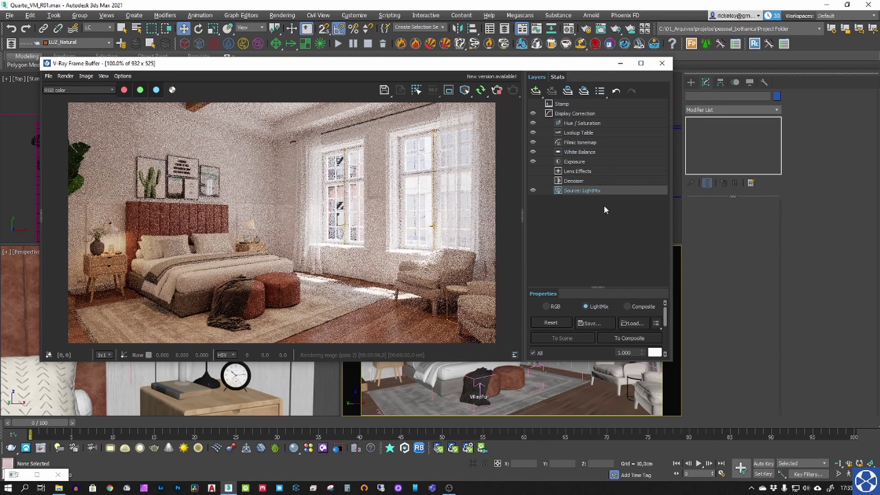
drag(584, 59, 583, 2)
double_click(584, 3)
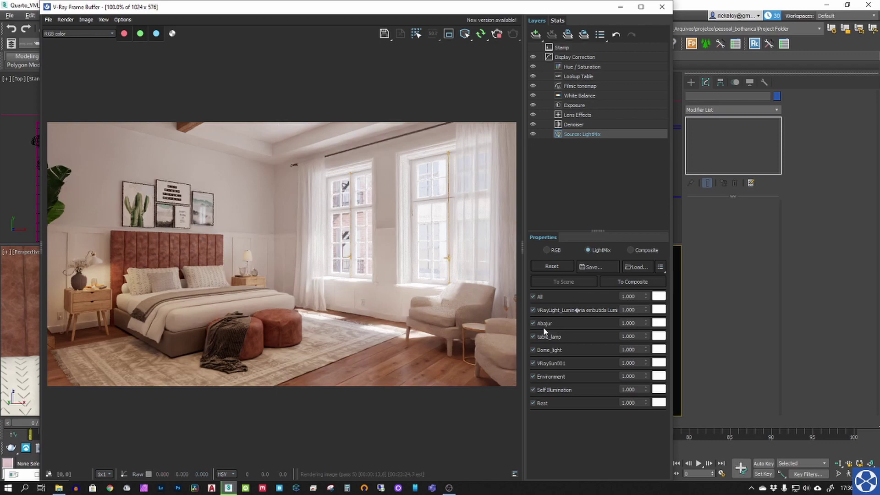
- Switch the recessed ceiling light off and back on in LightMix, and switch off the Abajur light
click(534, 309)
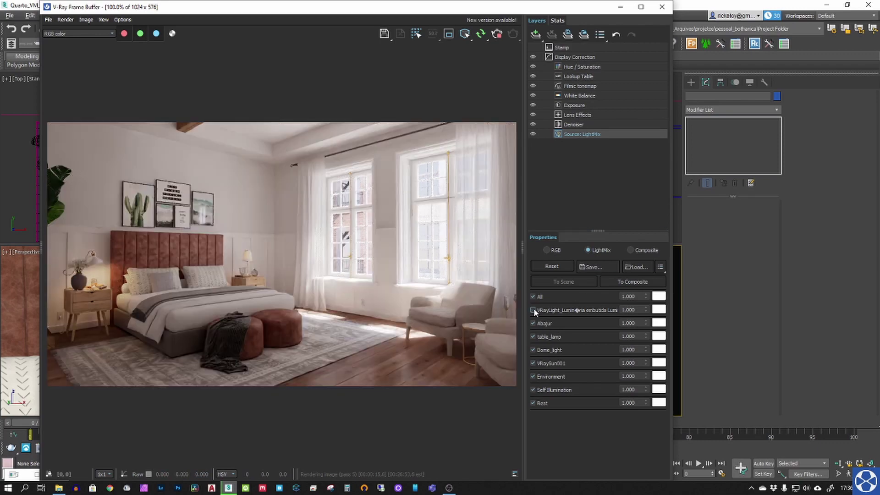
click(533, 310)
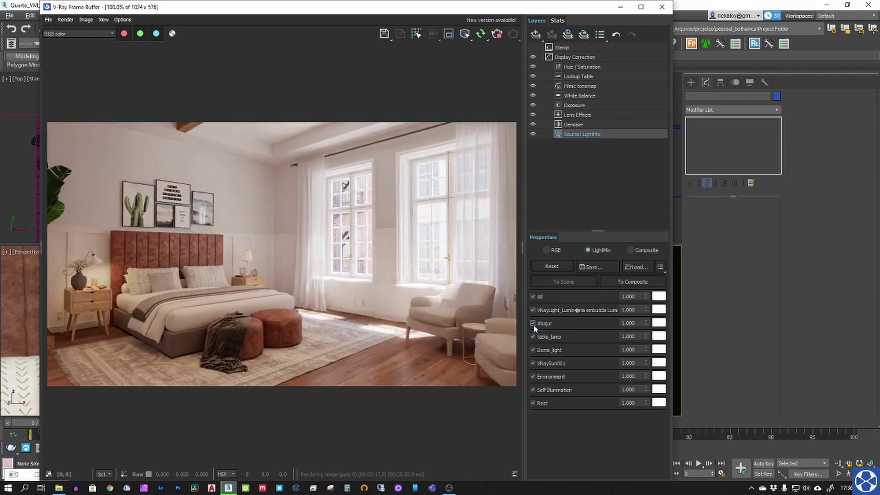
click(533, 323)
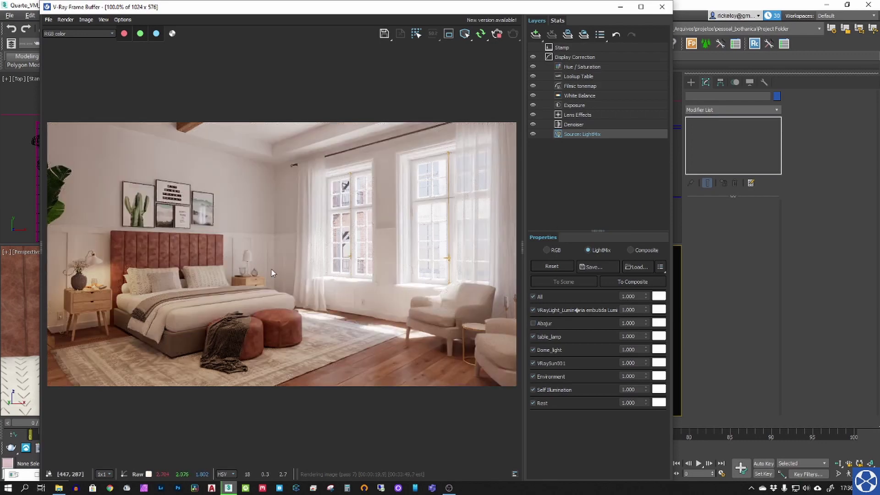
- Switch the Abajur light back on in LightMix, raise its intensity to 41.560, and set the table_lamp intensity to 2.305
click(533, 324)
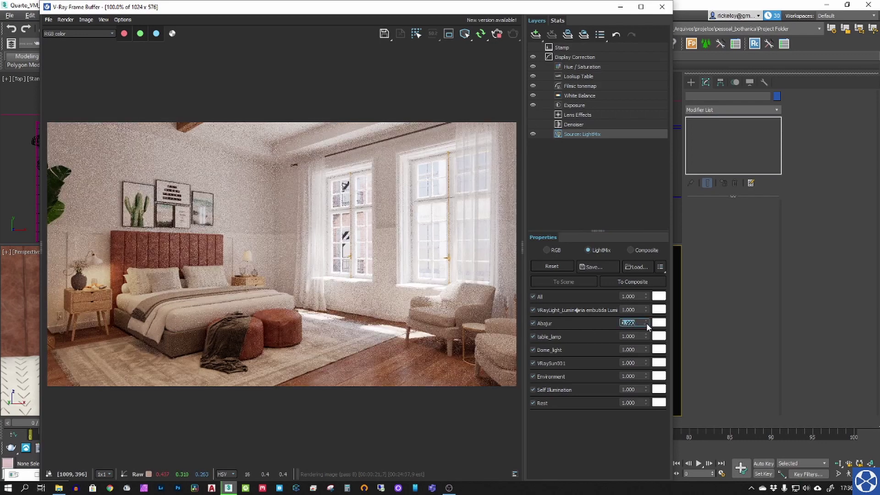
drag(647, 323, 641, 98)
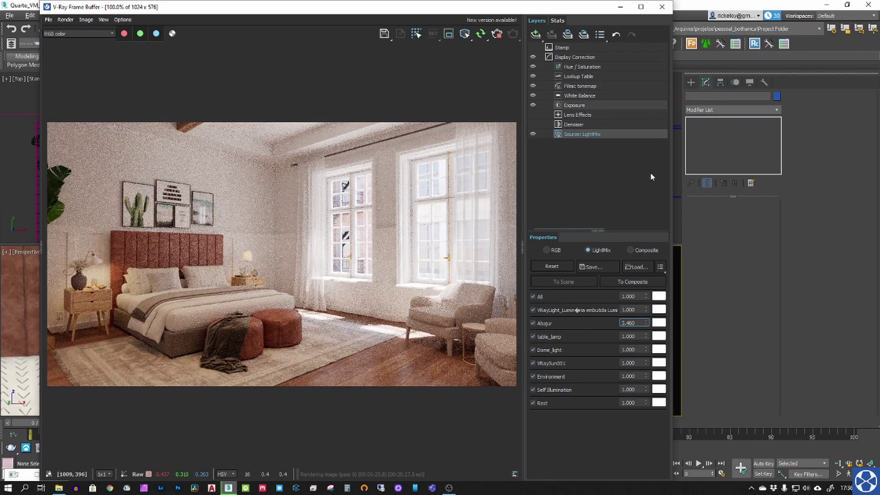
drag(647, 322, 646, 296)
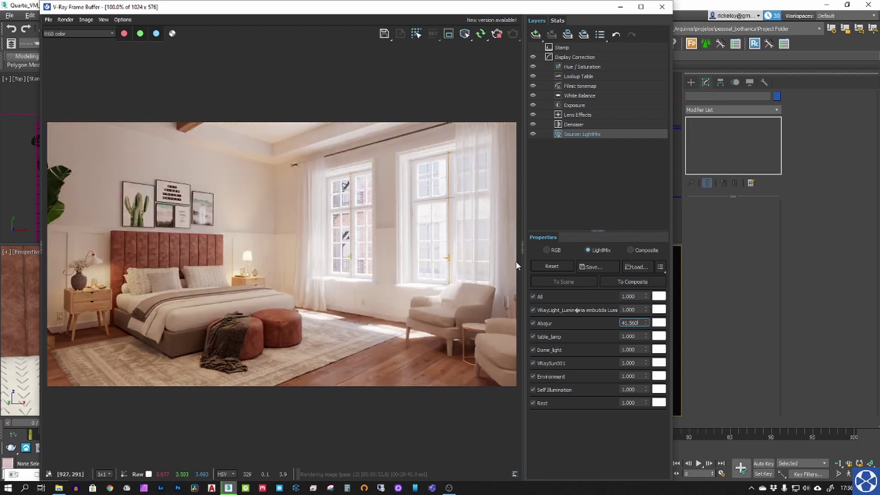
drag(646, 341, 644, 211)
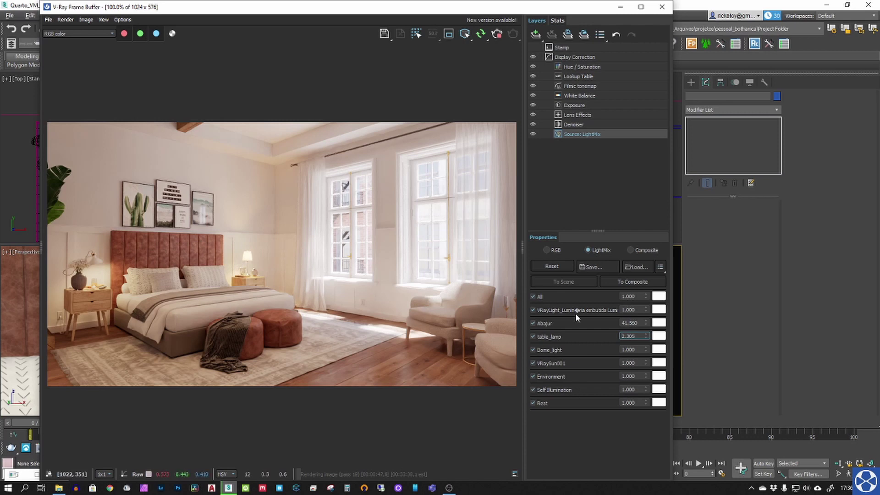
- Stop the interactive rendering in the V-Ray Frame Buffer
click(626, 349)
double_click(624, 323)
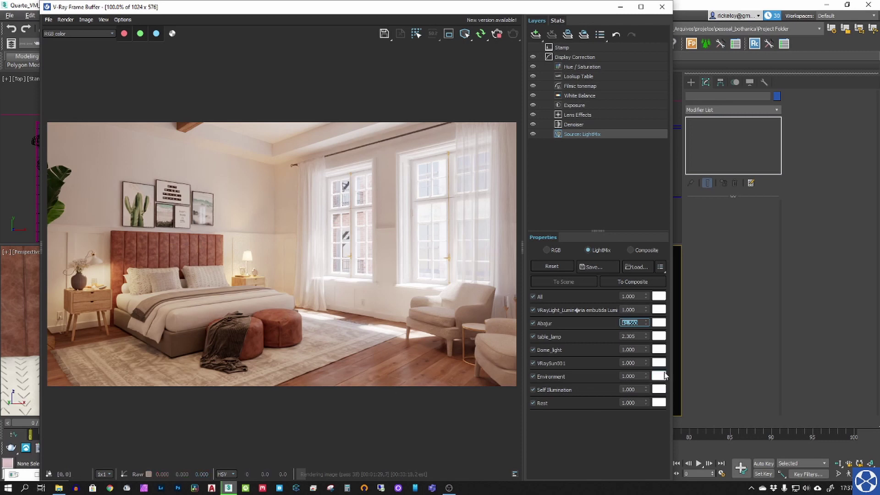
click(497, 35)
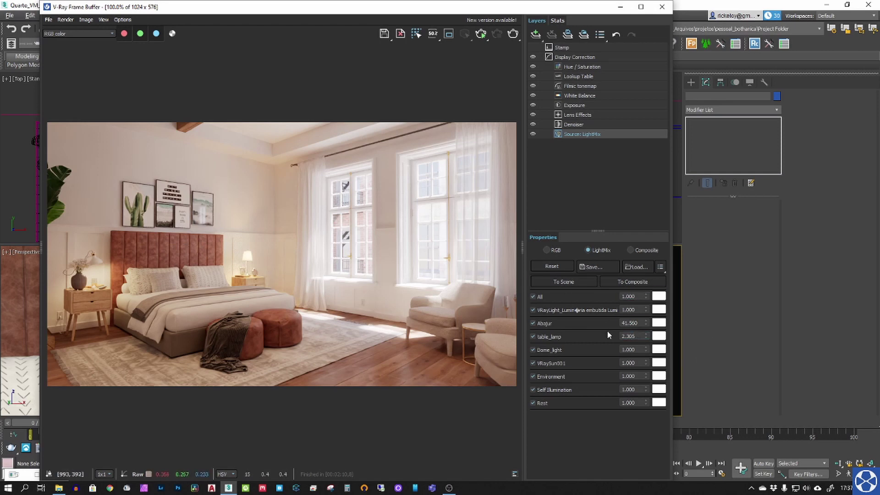
click(640, 322)
- Try a warmer colour temperature for the table_lamp light in LightMix, going down to 1044 K, and cancel the colour change
click(662, 338)
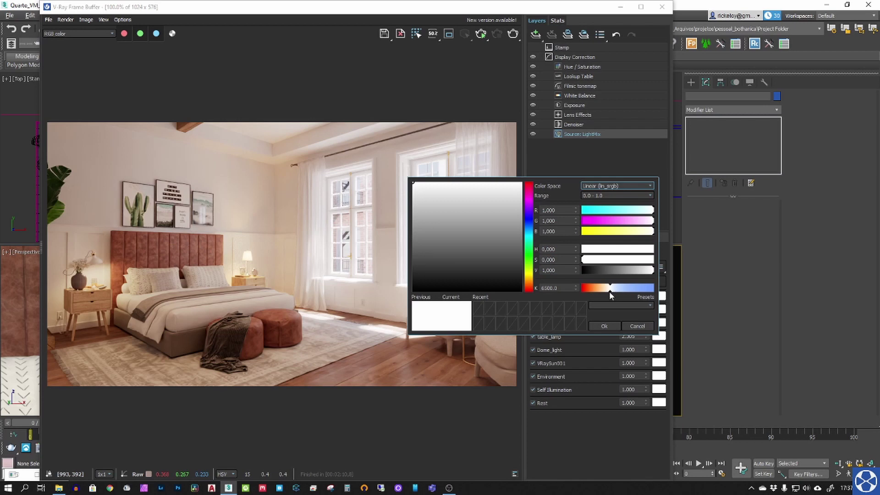
drag(610, 290, 578, 288)
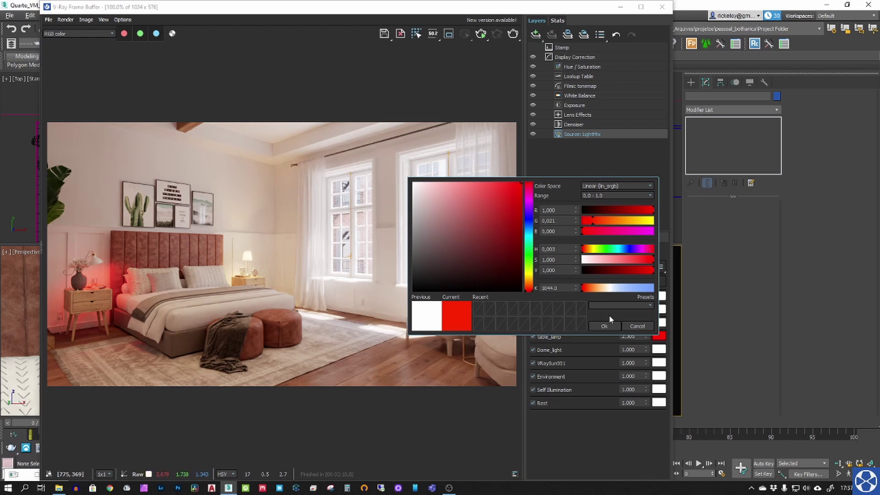
drag(581, 288, 601, 294)
click(642, 326)
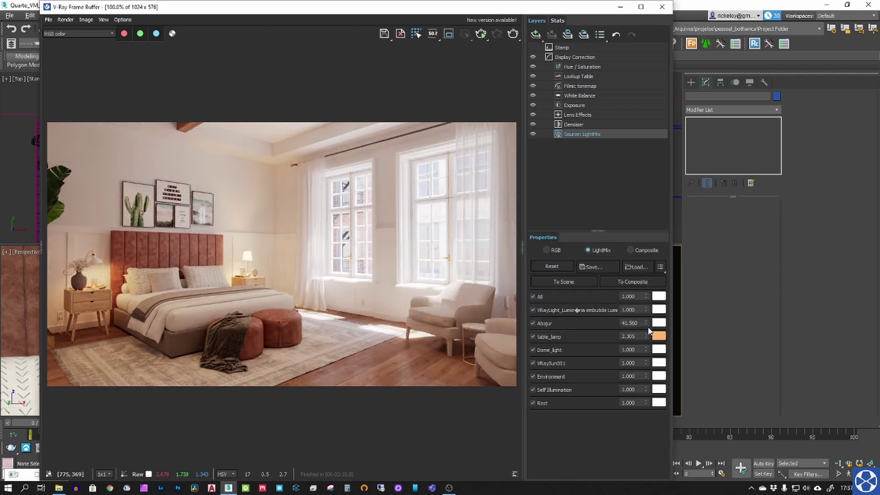
- Ask to send the LightMix colours and intensities back to the scene lights, and decline the confirmation
click(579, 285)
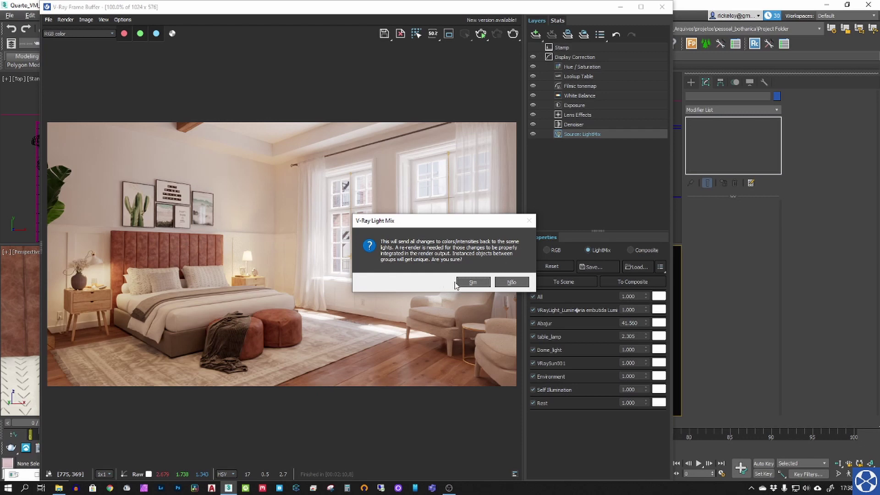
click(510, 281)
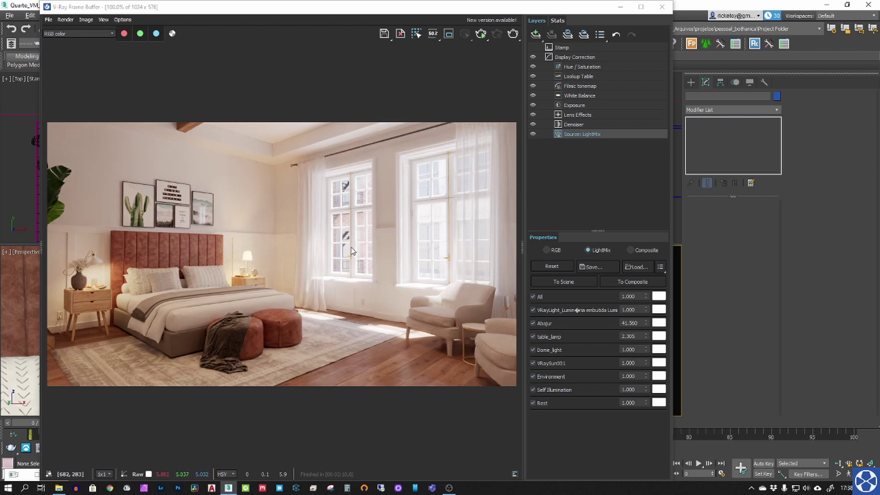
- Maximize the V-Ray Frame Buffer window, and switch the Denoiser layer off and back on to compare the render
click(640, 8)
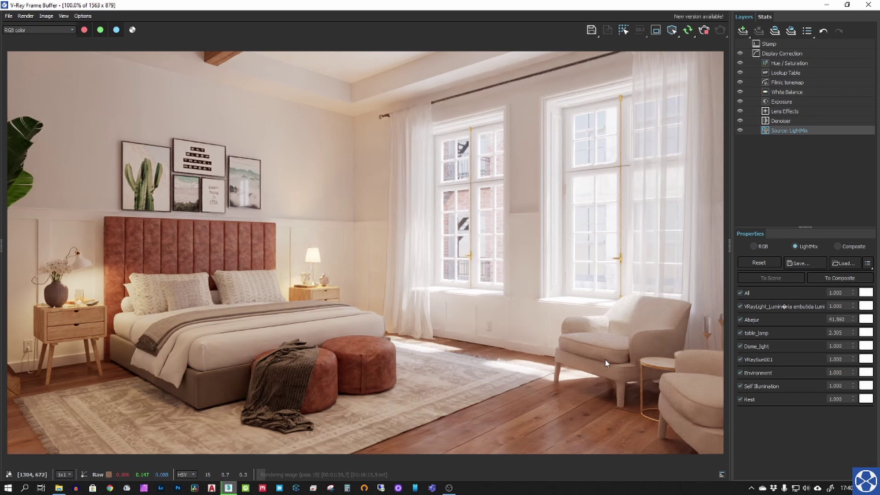
click(740, 121)
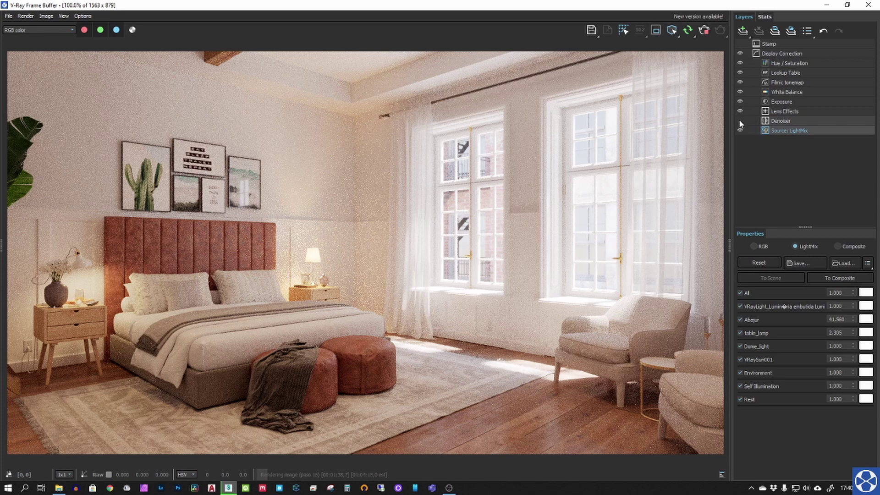
click(740, 120)
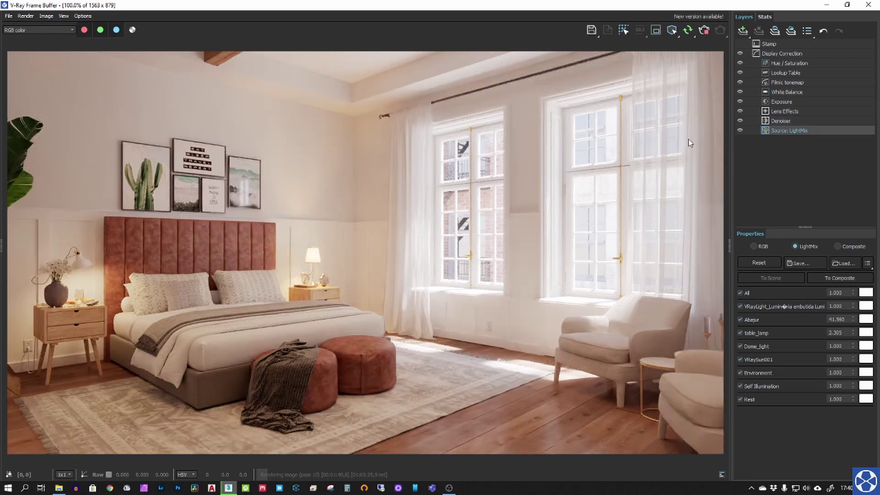